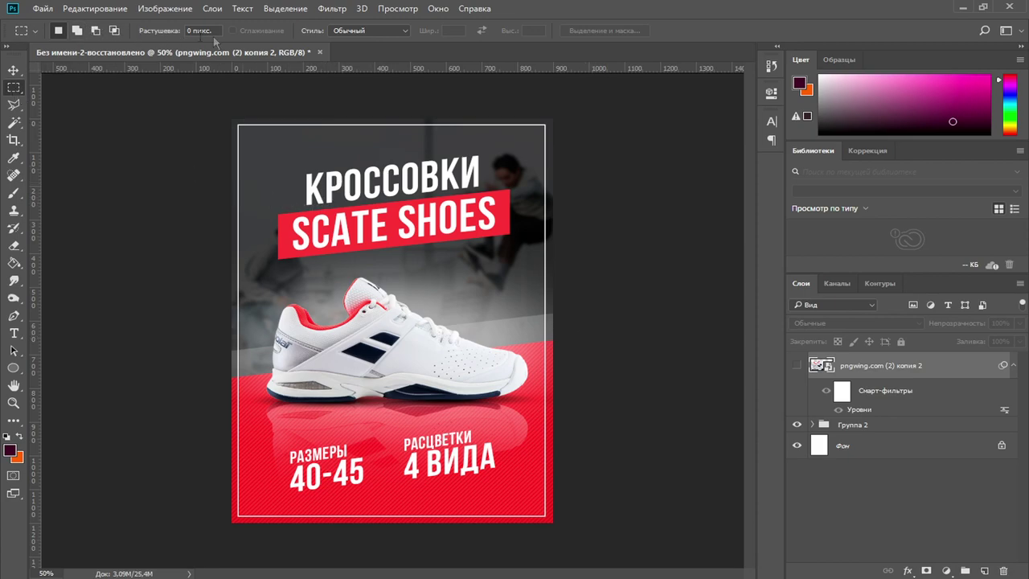
Create a new document 900 px wide and 1200 px high
click(45, 10)
click(50, 23)
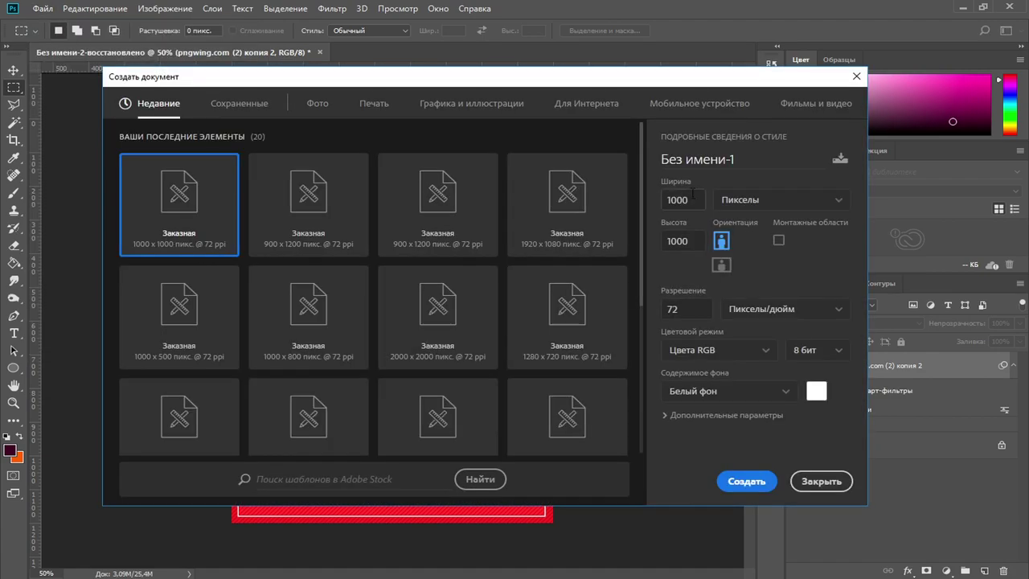
click(693, 194)
text(900)
key(Tab)
text(1200)
click(746, 481)
Switch to File Explorer and look at the sneaker and skateboarder source images in the Урок folder
key(alt+Tab)
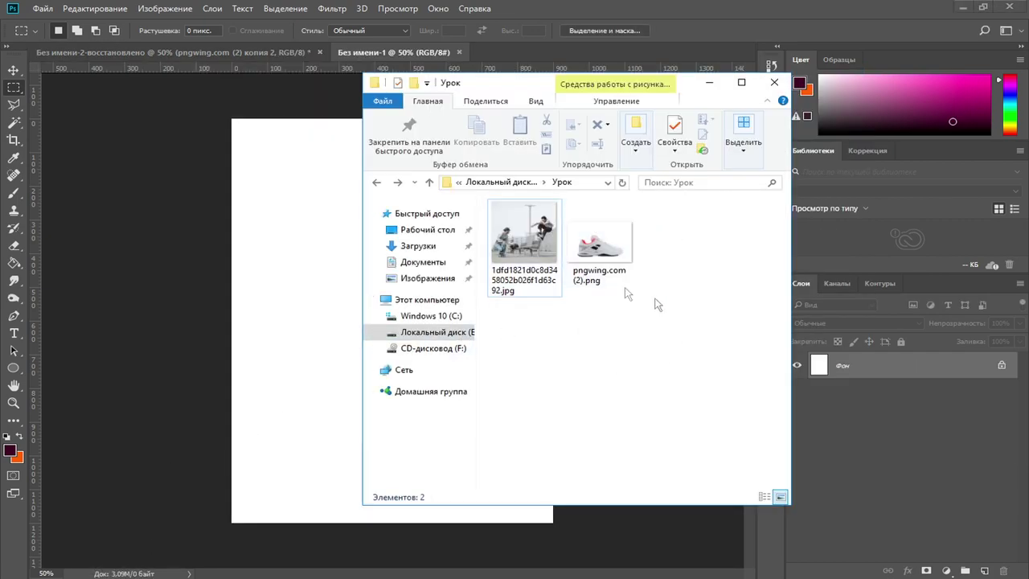
click(596, 247)
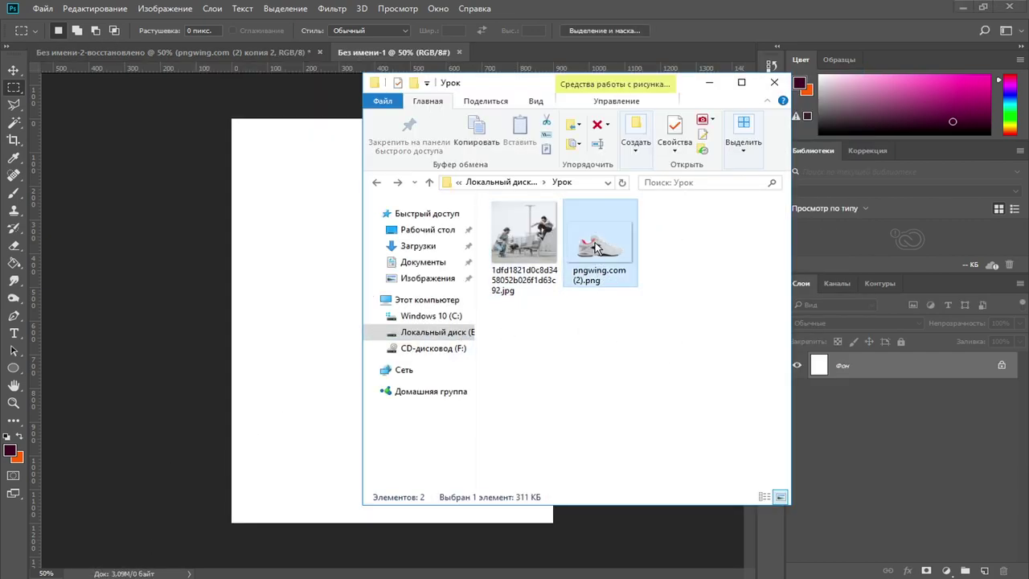
click(633, 361)
click(535, 242)
click(589, 371)
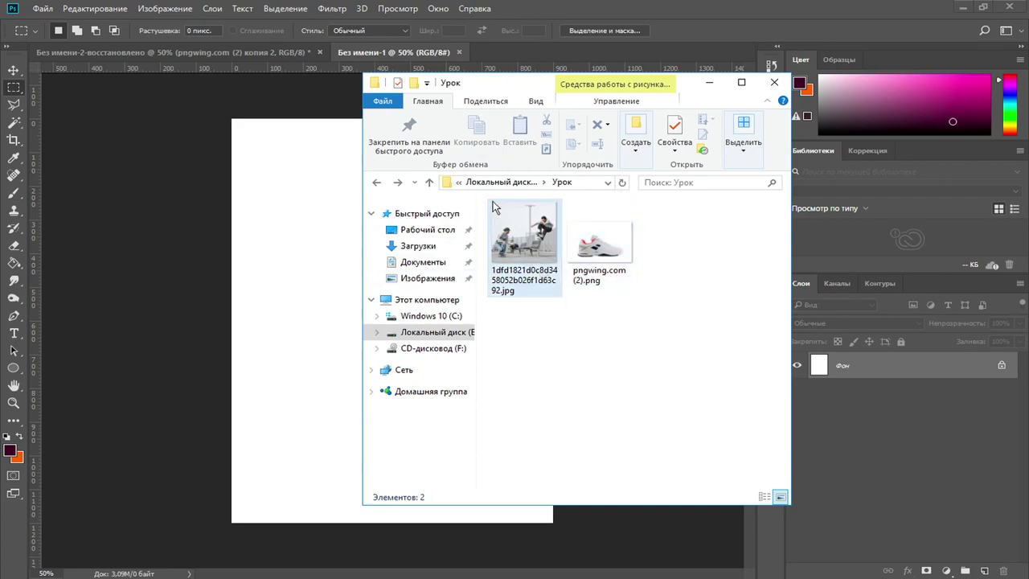
double_click(525, 237)
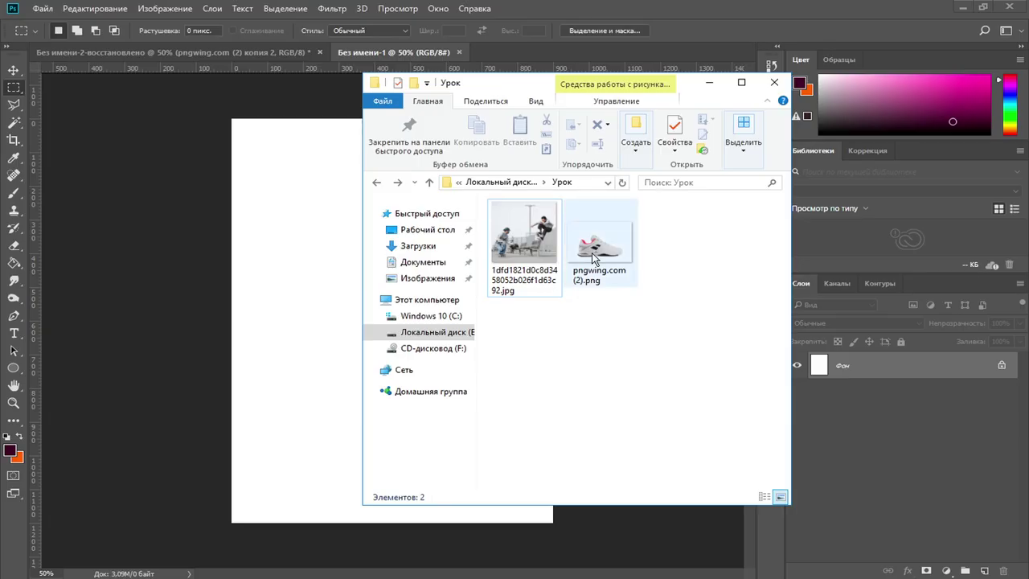
Place pngwing.com (2).png in the document, enlarge it proportionally to about 104%, shift it slightly upward and commit the placement
drag(598, 241, 305, 341)
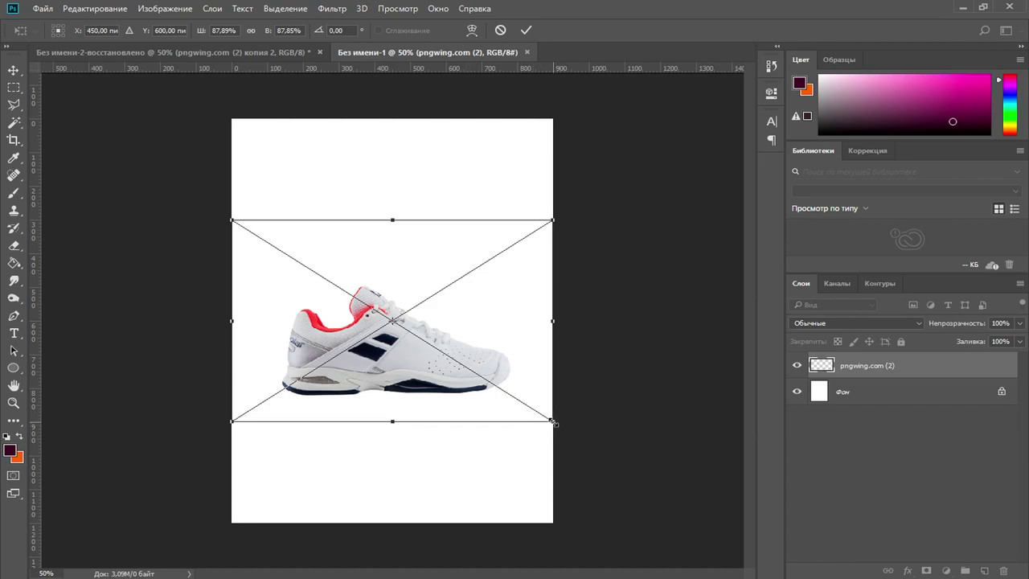
drag(552, 420, 582, 441)
drag(486, 369, 478, 349)
click(13, 73)
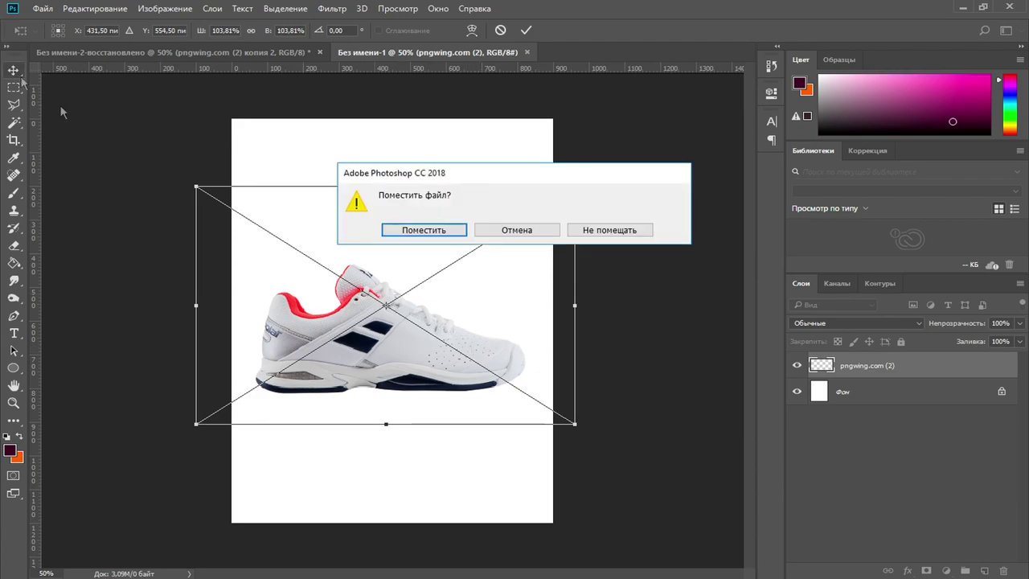
click(446, 230)
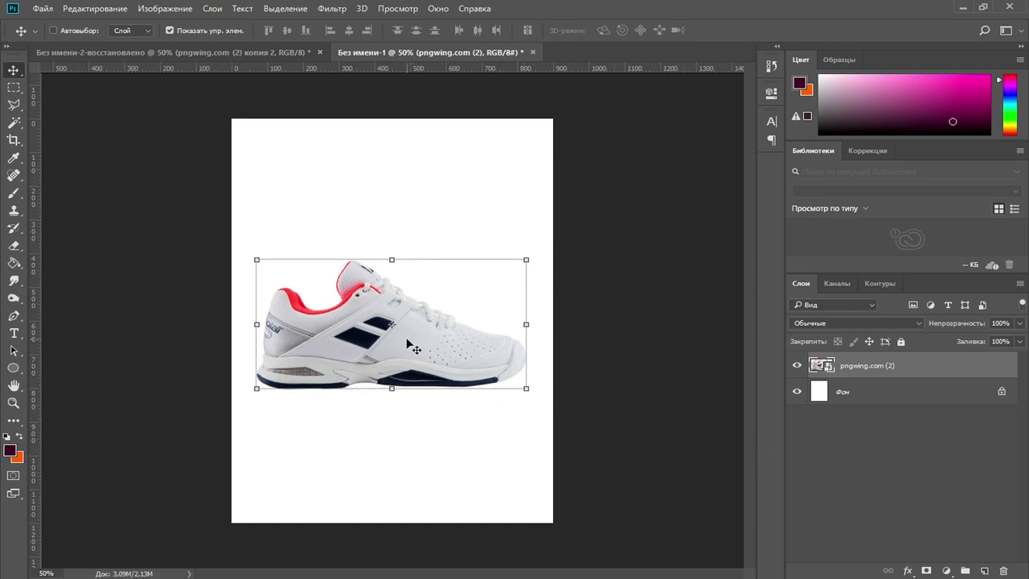
key(ctrl)
key(ctrl+plus)
key(ctrl+plus)
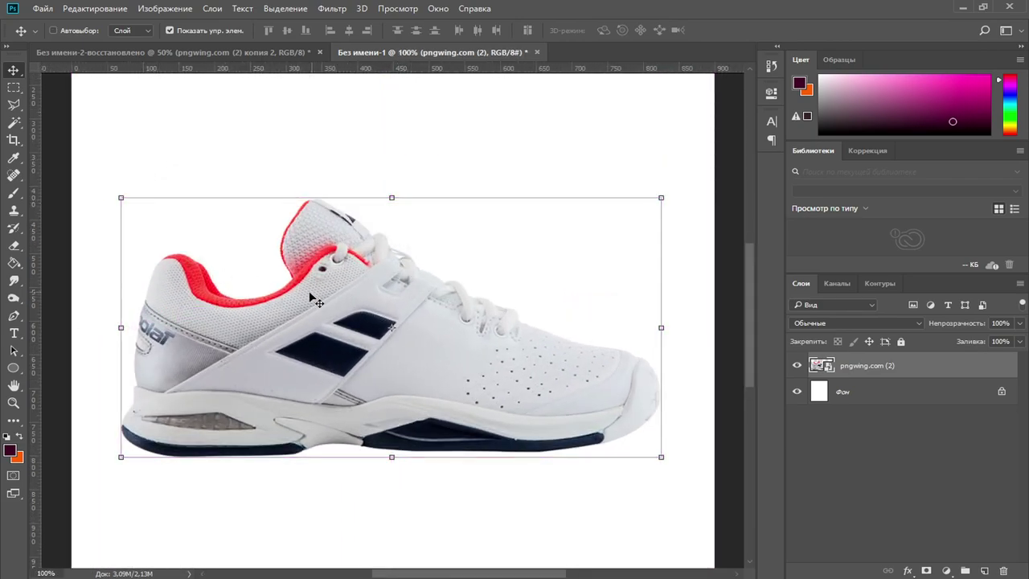
key(ctrl+minus)
key(ctrl+minus)
key(ctrl+plus)
key(ctrl+minus)
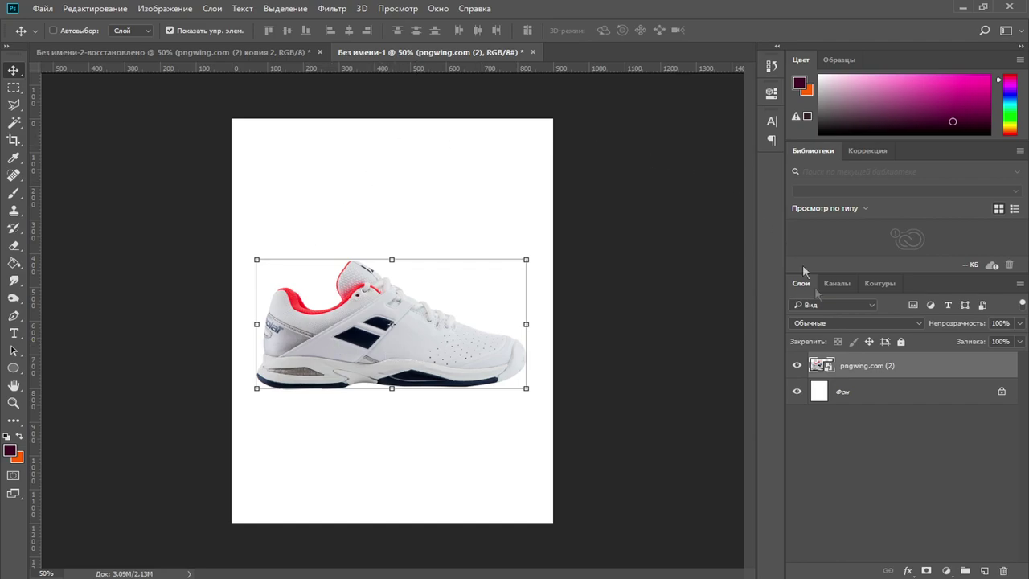
Add a new layer above the background and select the poster's lower part with a slanted upper edge using the Polygonal Lasso
click(867, 391)
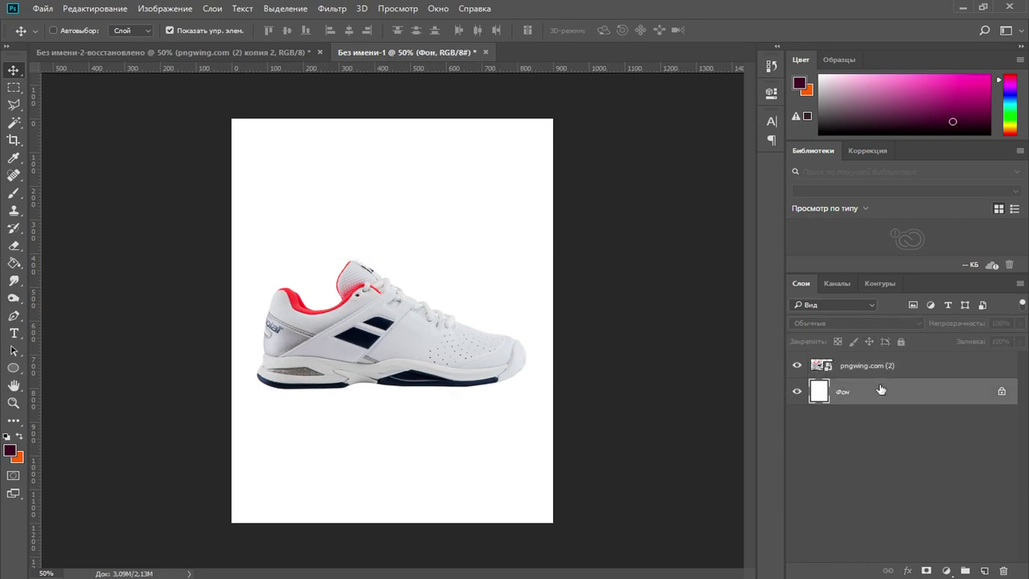
click(985, 571)
key(l)
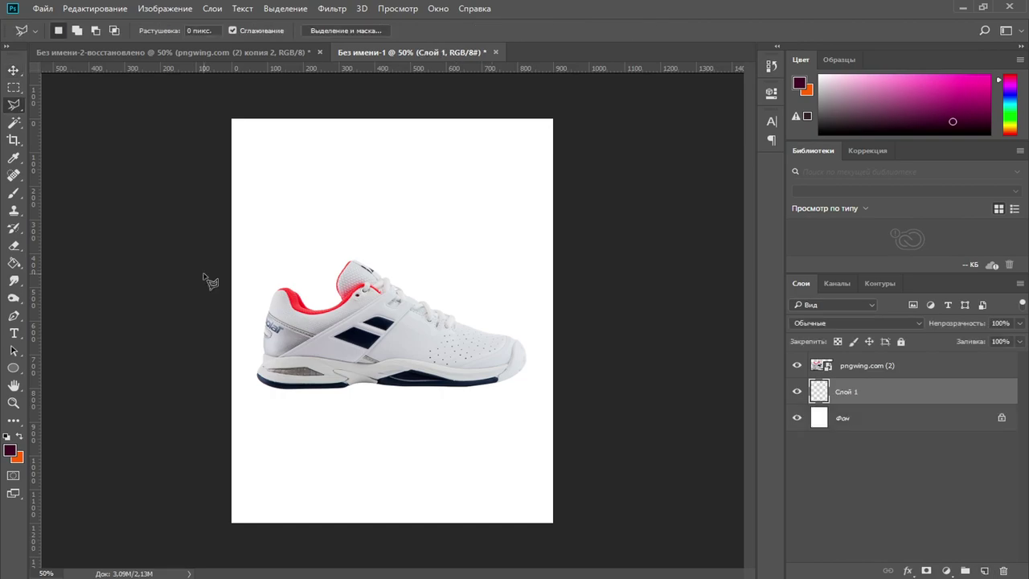
right_click(15, 106)
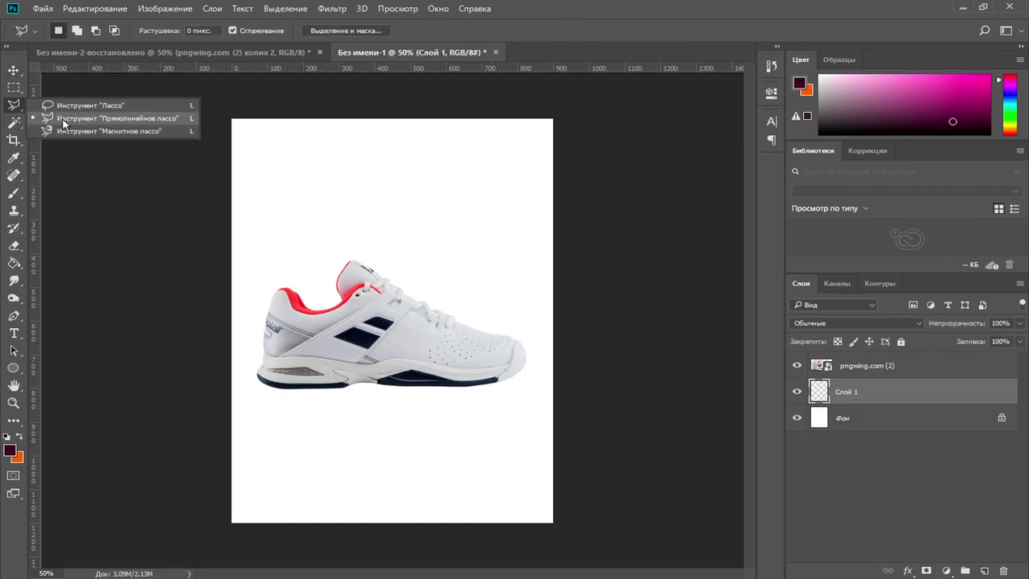
click(64, 119)
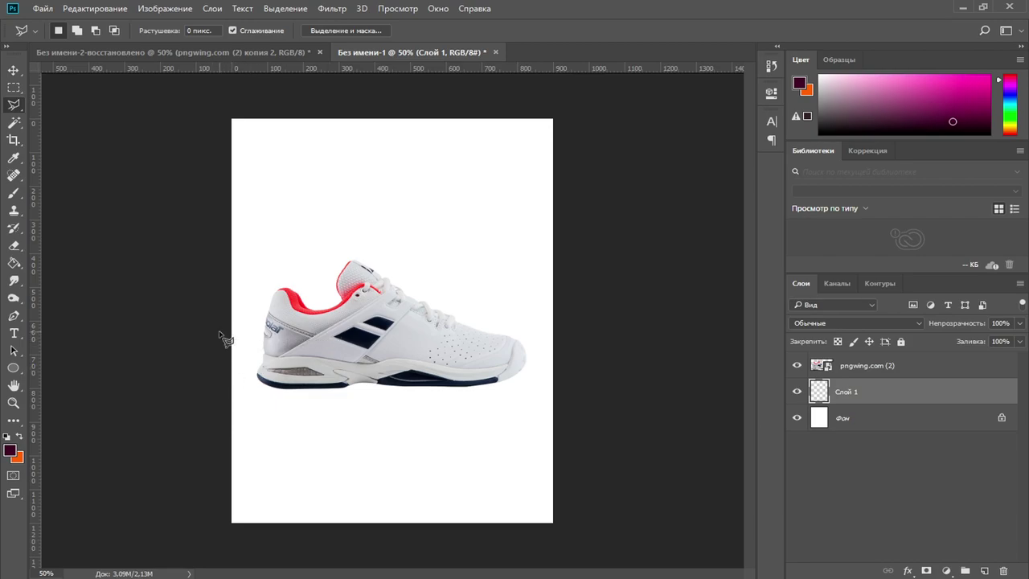
click(220, 365)
click(569, 312)
click(575, 549)
key(Escape)
click(205, 535)
double_click(248, 541)
Fill the slanted selection with the red sampled from the sneaker's collar using the Paint Bucket and deselect
drag(14, 264, 97, 284)
key(ctrl+plus)
key(ctrl+plus)
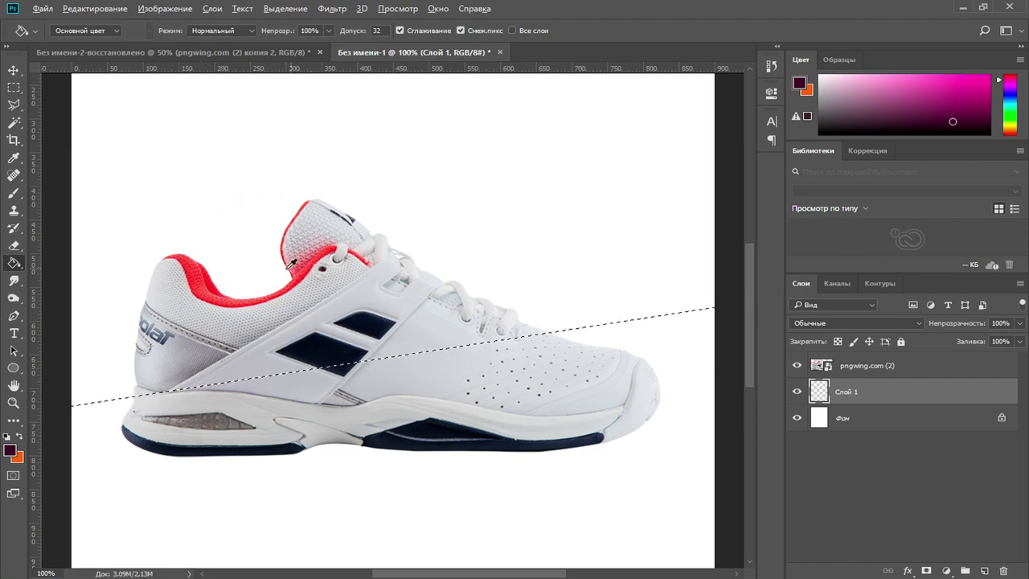
alt+click(195, 278)
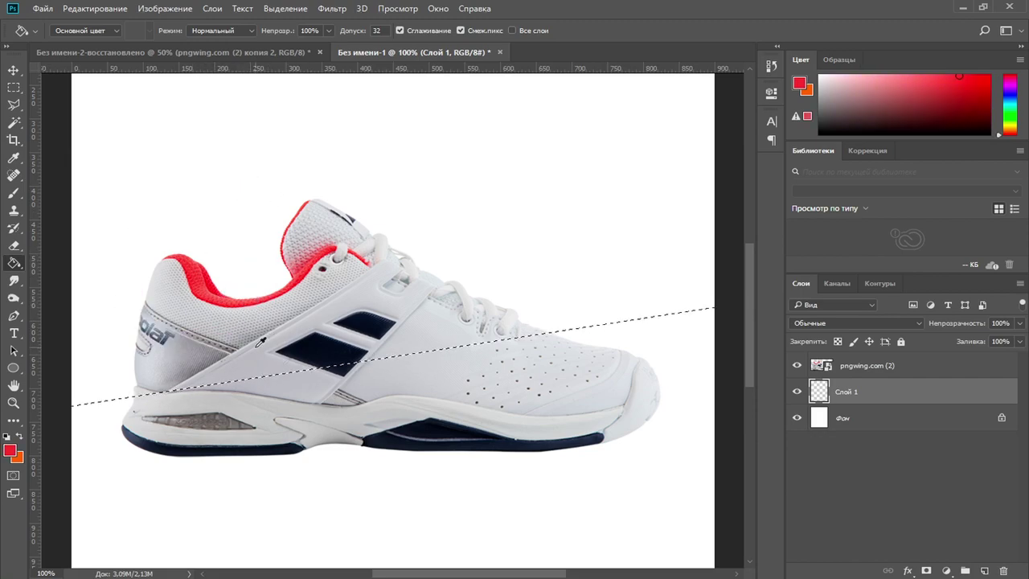
key(ctrl+minus)
key(ctrl+minus)
click(352, 462)
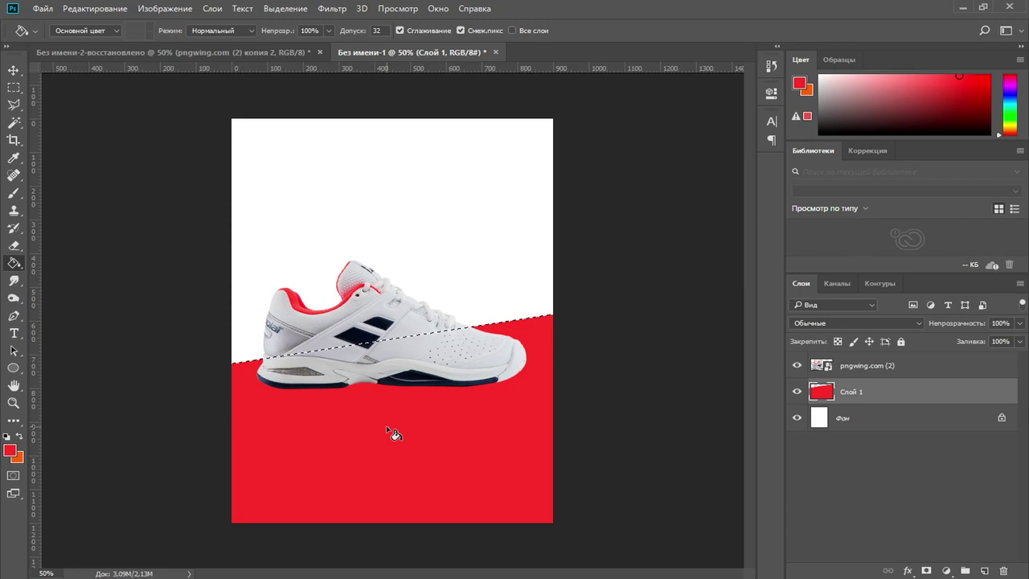
click(14, 87)
click(142, 313)
Duplicate the sneaker layer
key(ctrl+minus)
key(ctrl+plus)
key(ctrl+plus)
key(ctrl+minus)
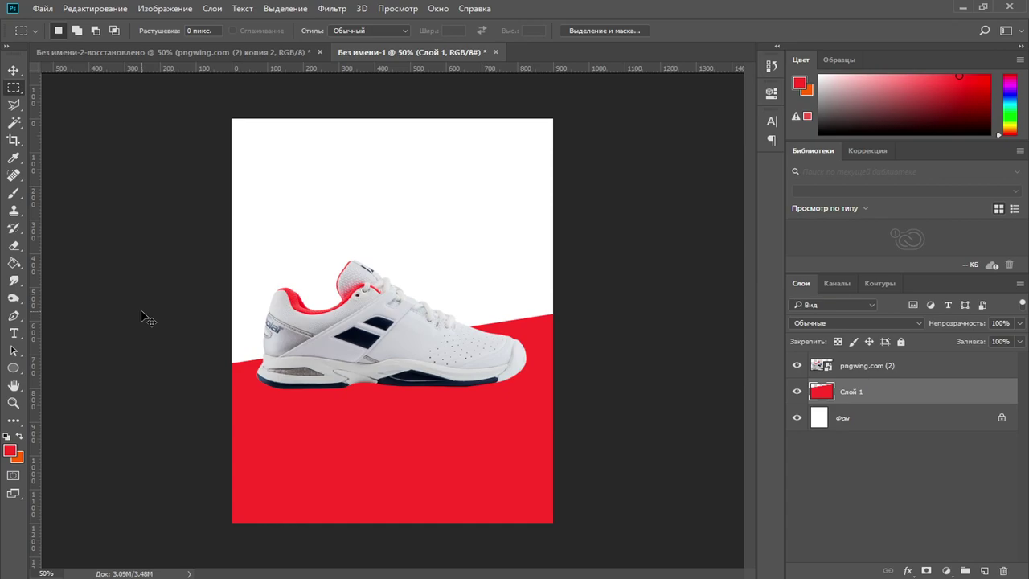
key(ctrl+plus)
scroll(282, 359, down, 3)
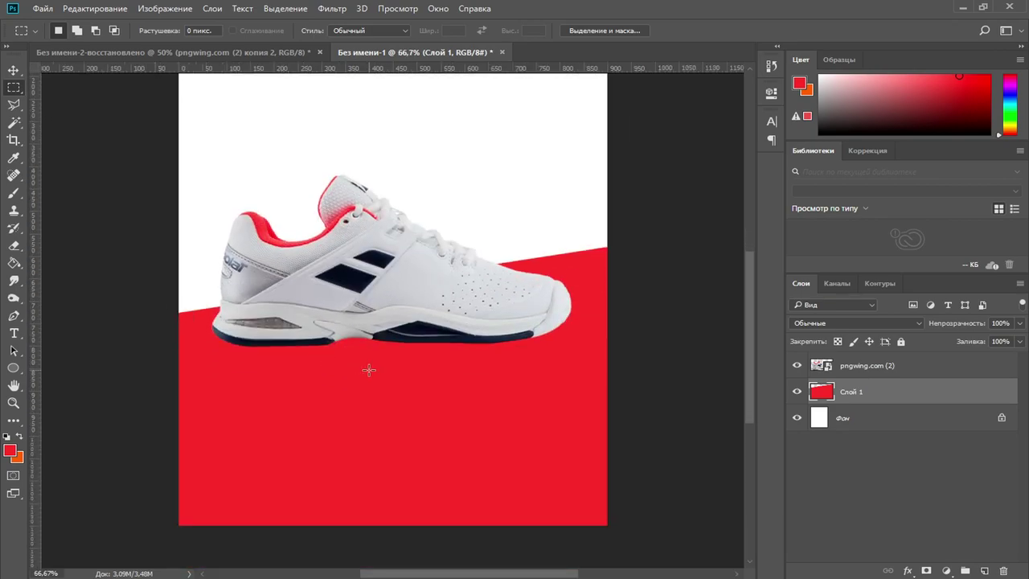
drag(399, 313, 415, 347)
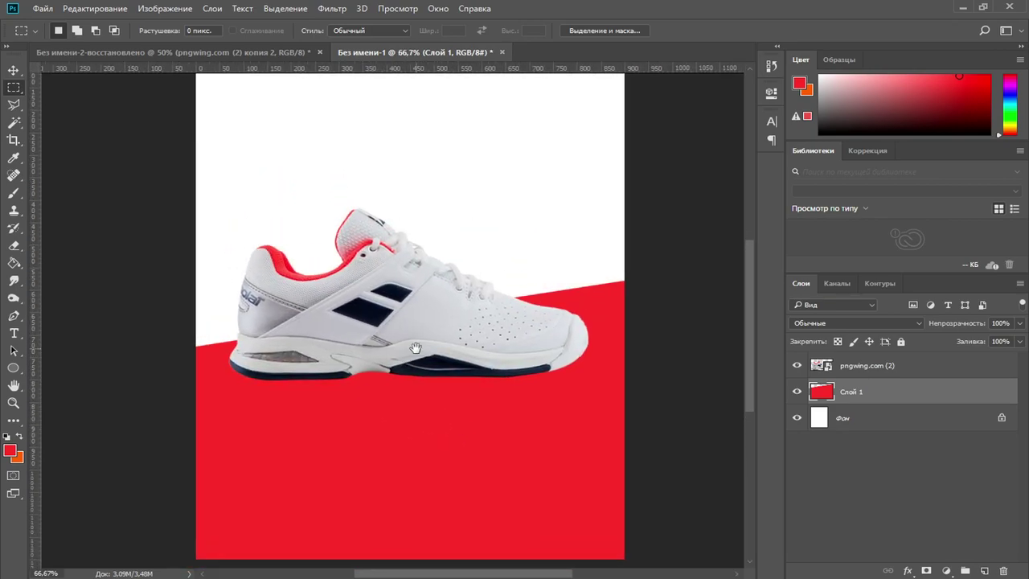
click(893, 368)
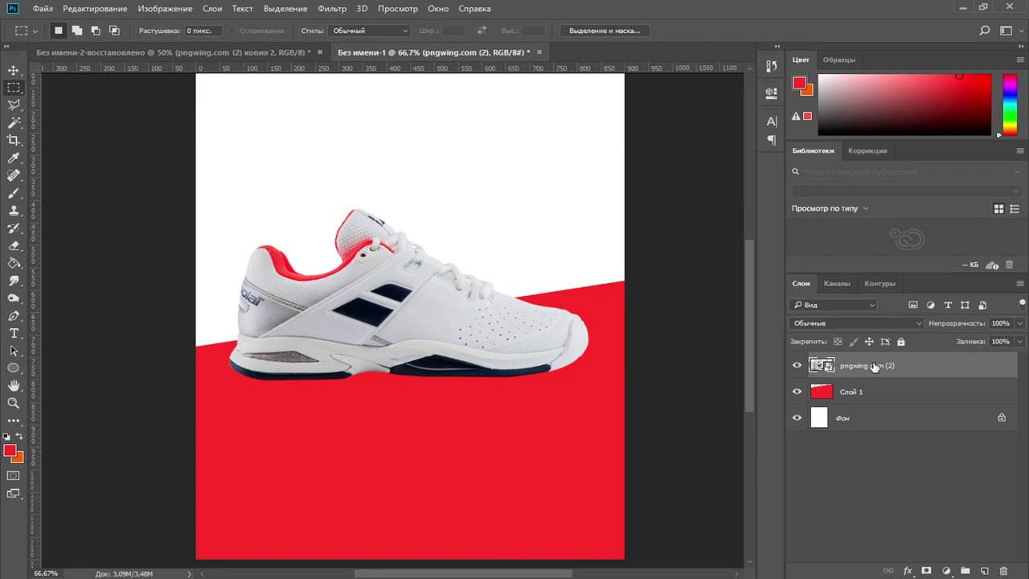
key(ctrl+j)
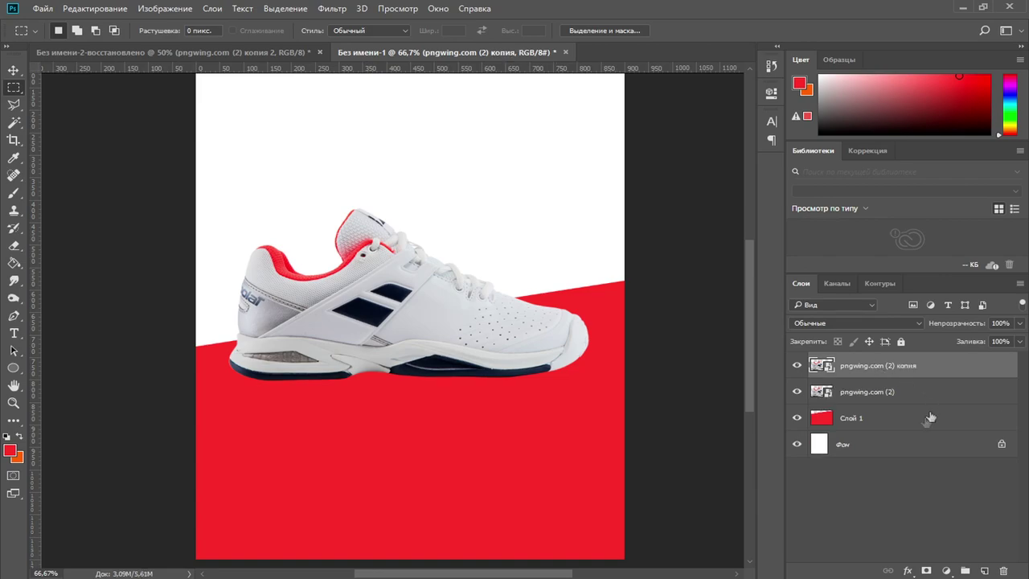
Flip the lower of the two sneaker layers vertically with Free Transform
click(850, 392)
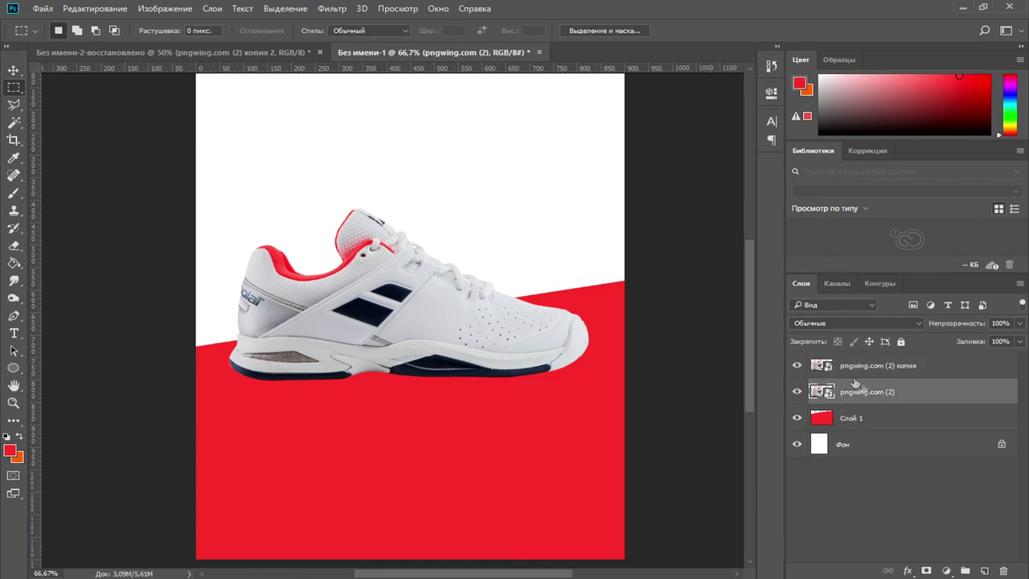
click(14, 70)
drag(450, 315, 500, 343)
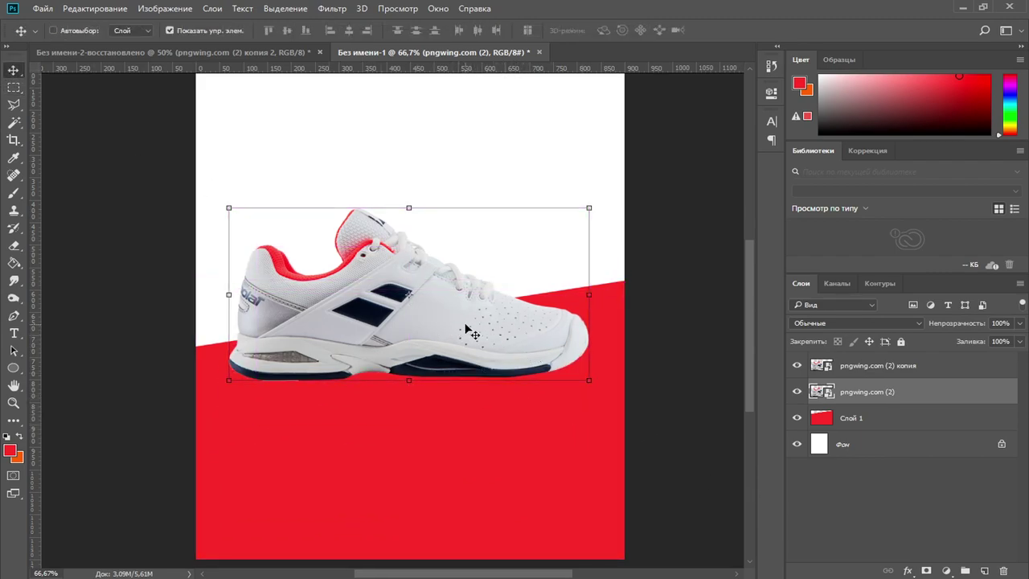
key(ctrl+t)
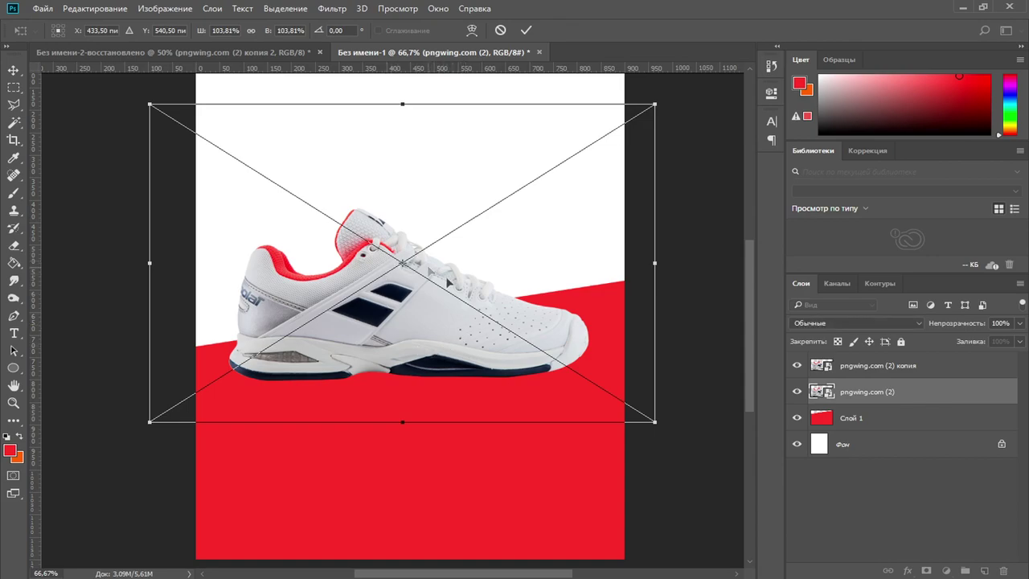
right_click(404, 333)
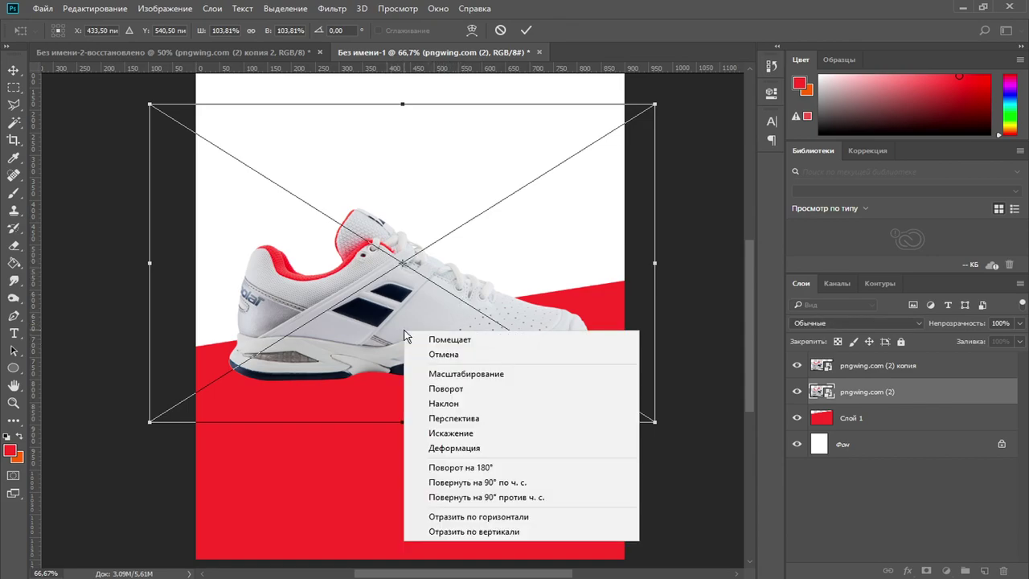
click(487, 532)
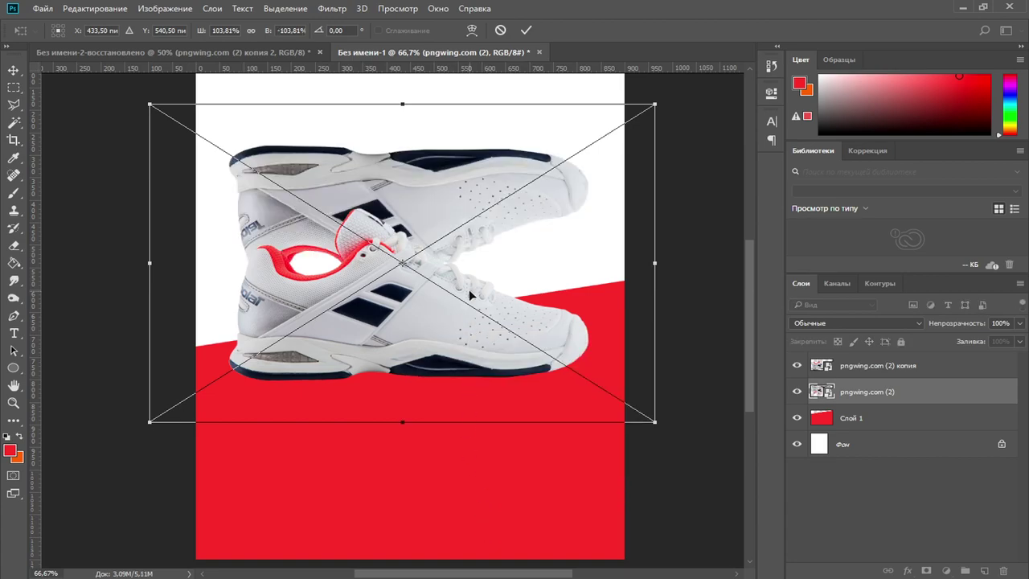
Move the flipped sneaker about 506 px straight down so the soles meet, commit the transform and set its layer opacity to 27%
drag(446, 180, 441, 406)
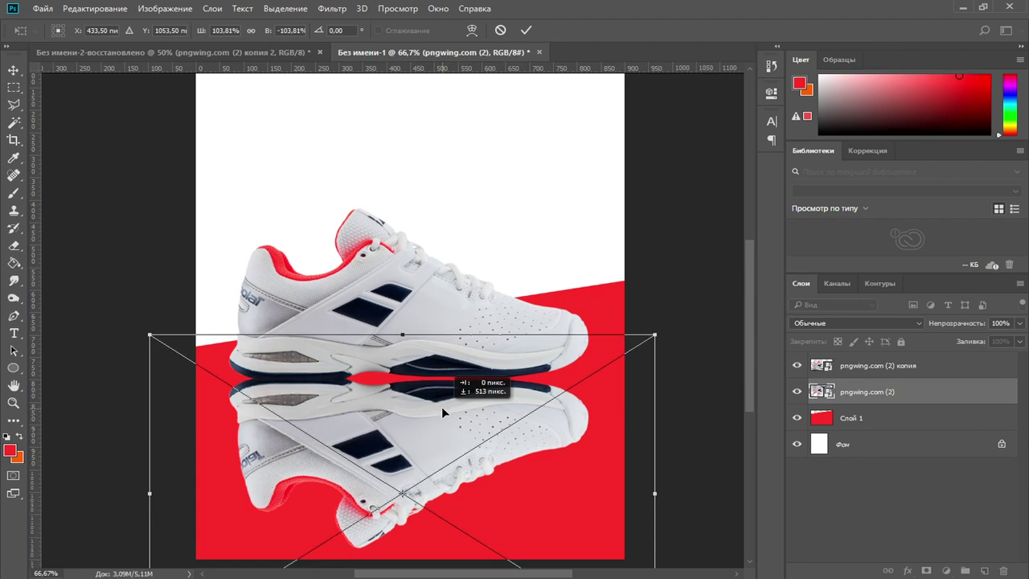
key(Up)
key(Up)
key(Up)
key(Up)
key(Up)
key(Up)
key(Up)
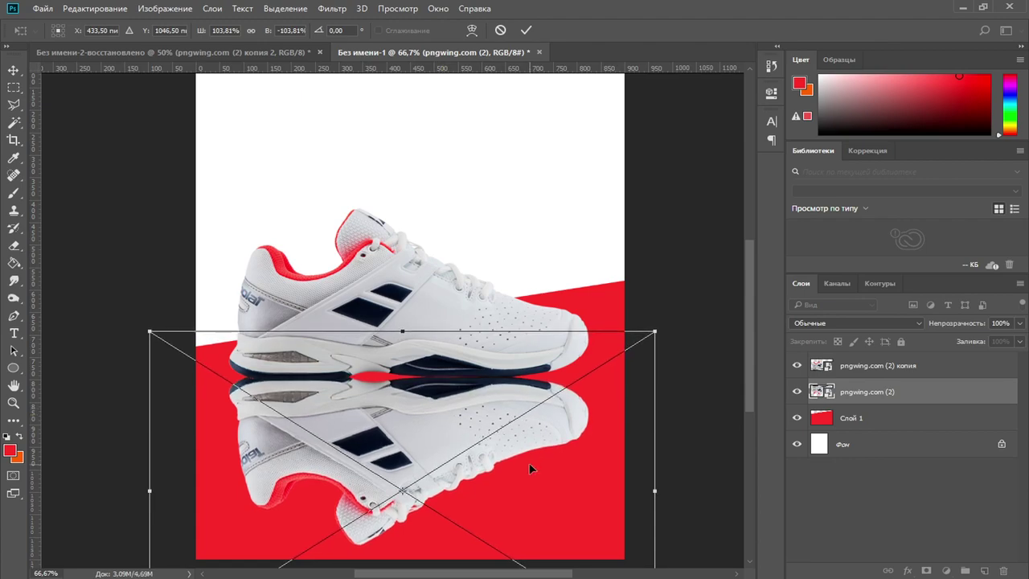
click(14, 70)
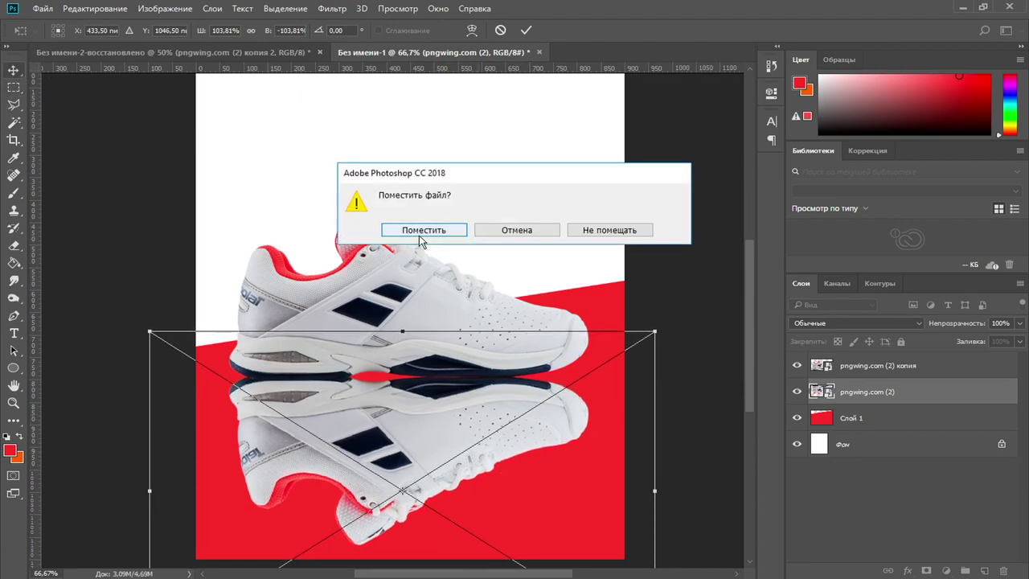
click(368, 230)
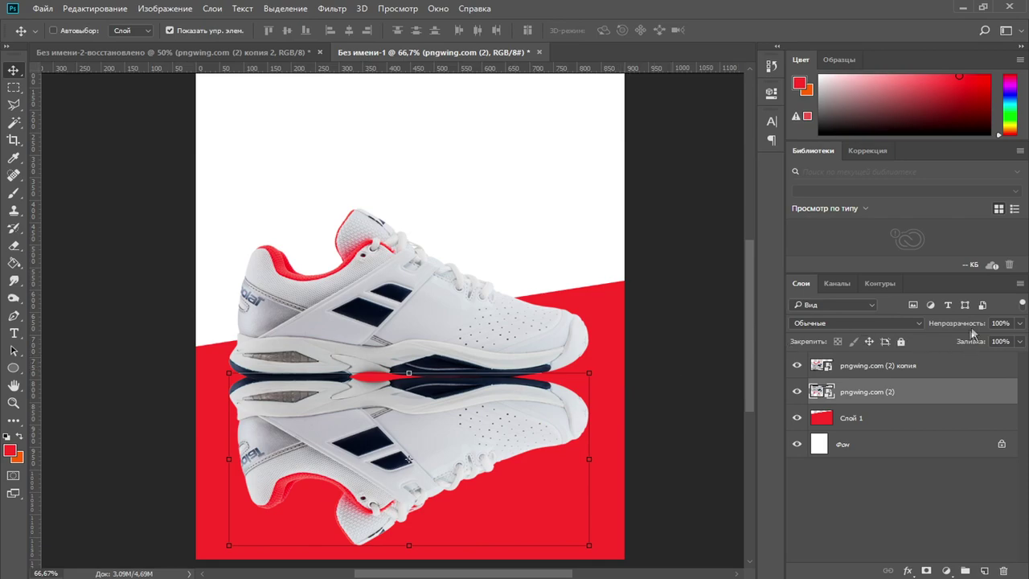
click(1019, 323)
drag(963, 335, 969, 337)
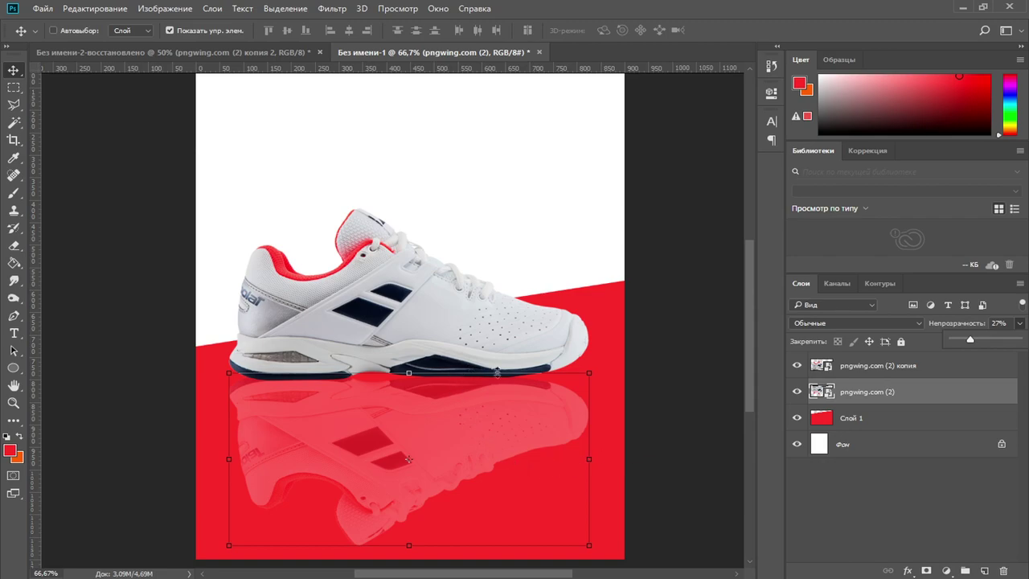
Set up the Eraser with a 275 px soft round brush and rasterize the flipped sneaker layer for erasing
click(17, 246)
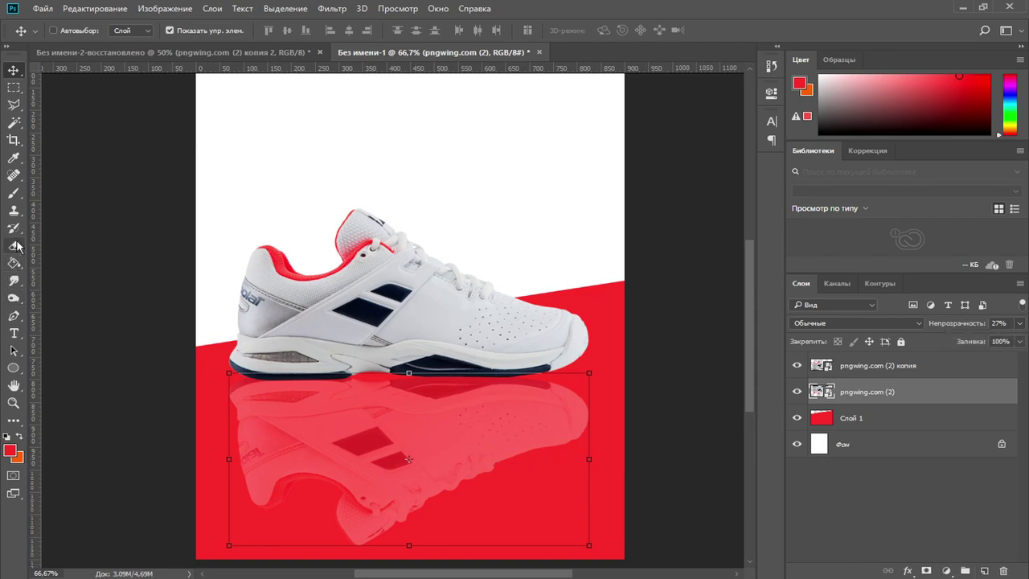
click(16, 246)
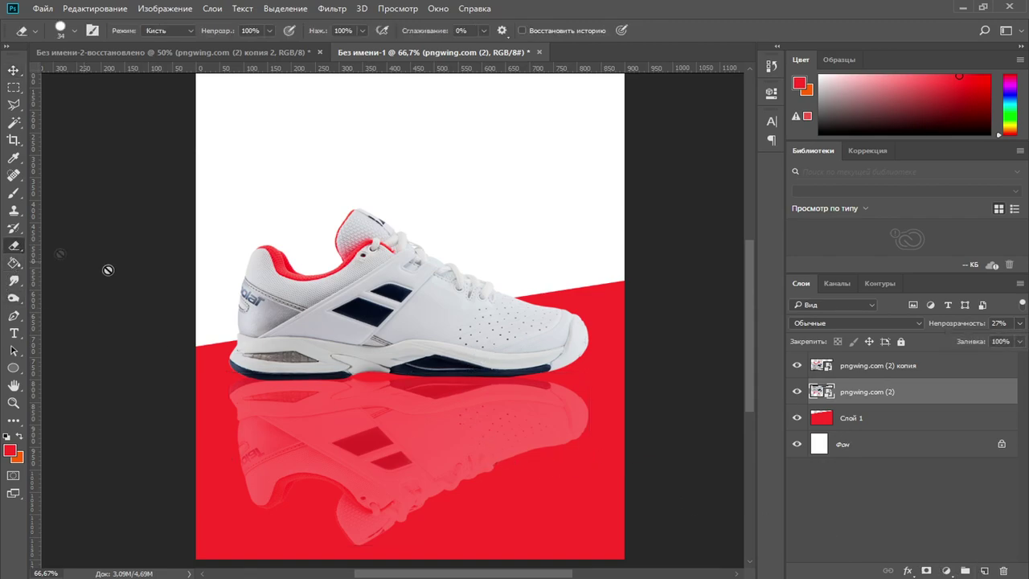
right_click(420, 361)
click(659, 464)
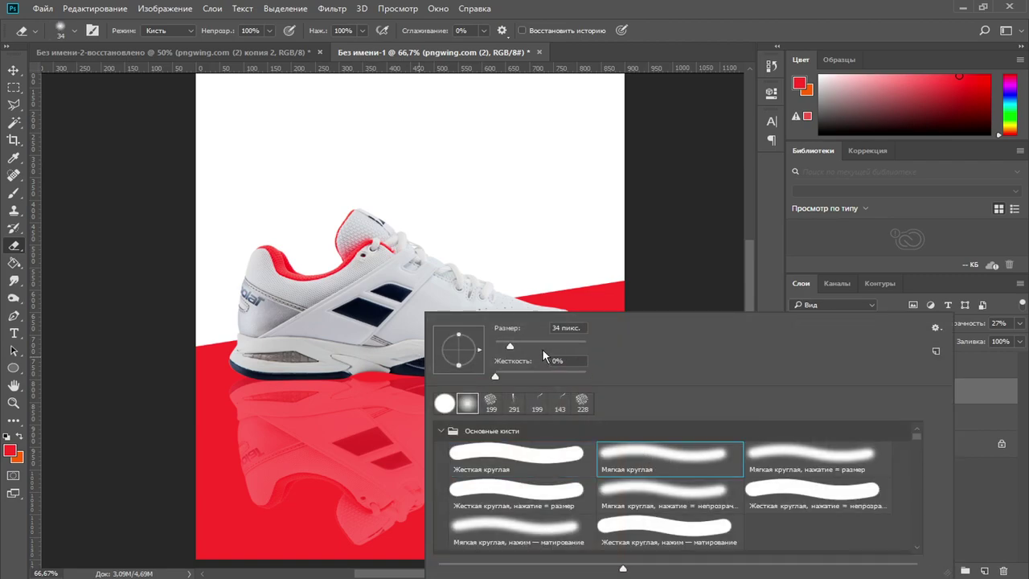
click(563, 347)
click(389, 305)
click(431, 238)
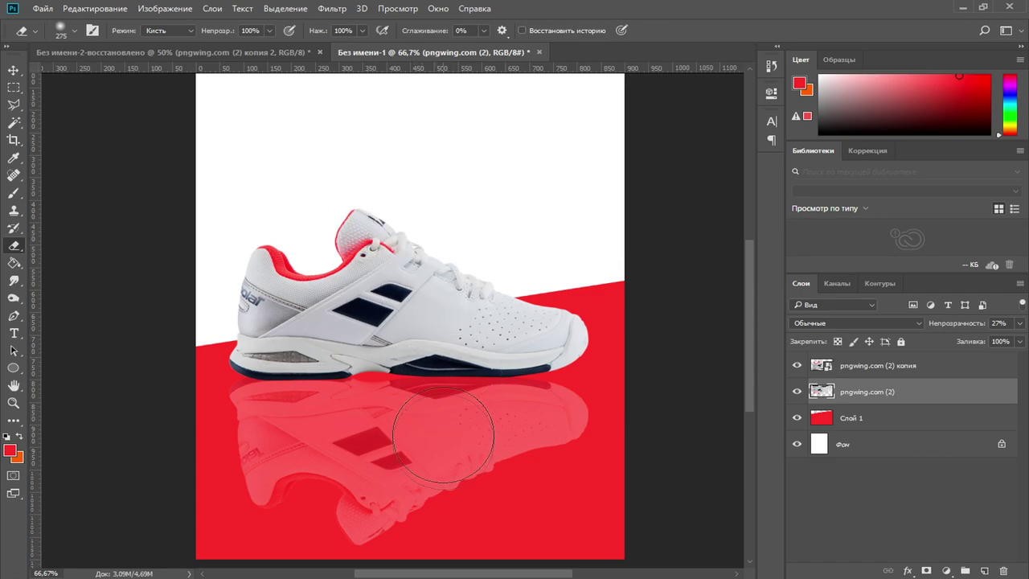
Enlarge the eraser to 432 px and softly erase the lower part of the reflection so it fades out
right_click(421, 382)
click(575, 349)
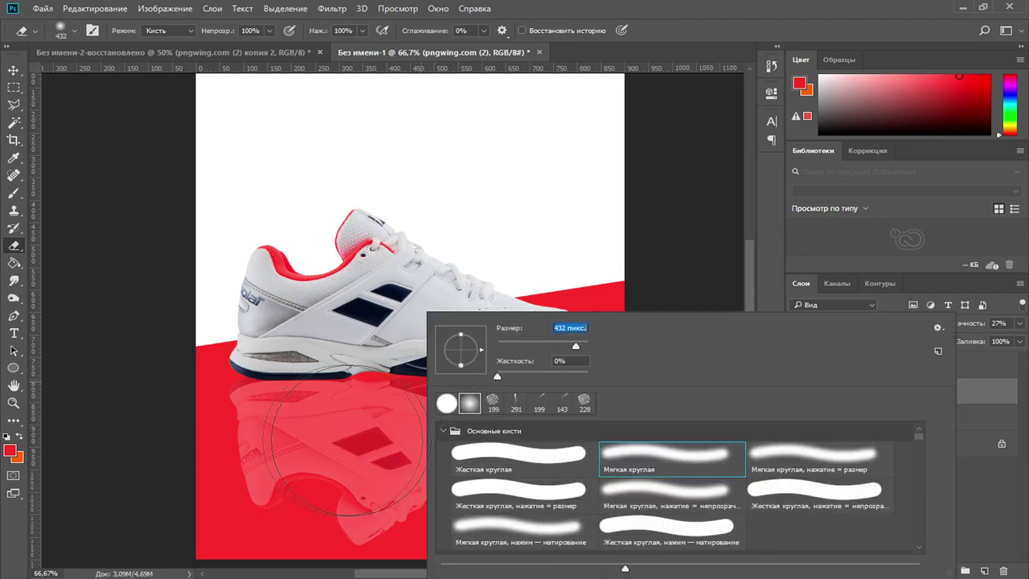
mouse_move(188, 517)
mouse_down()
mouse_move(539, 493)
mouse_move(678, 517)
mouse_move(485, 528)
mouse_up()
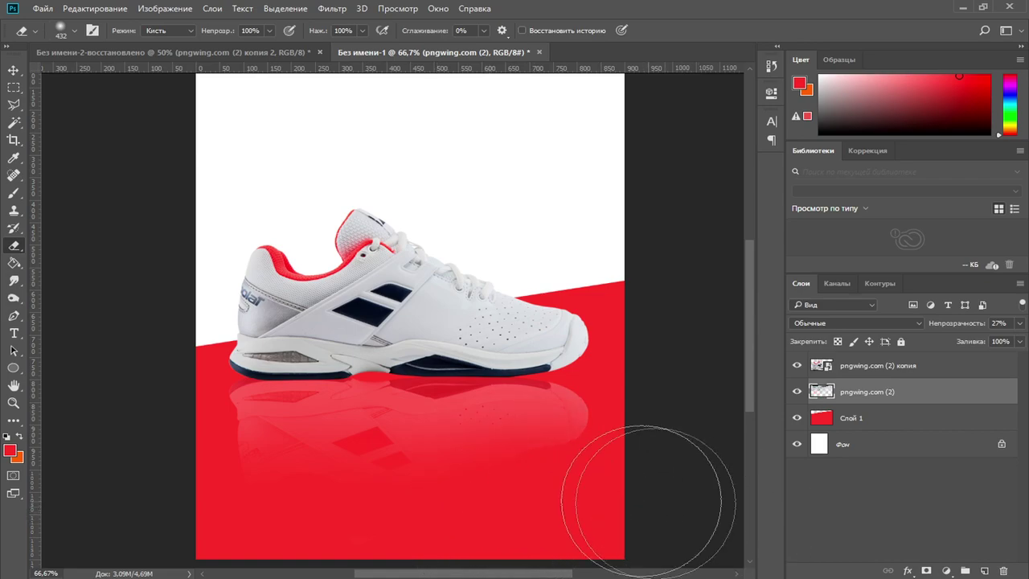
key(ctrl+minus)
key(ctrl+plus)
key(ctrl+minus)
key(ctrl+plus)
key(ctrl+plus)
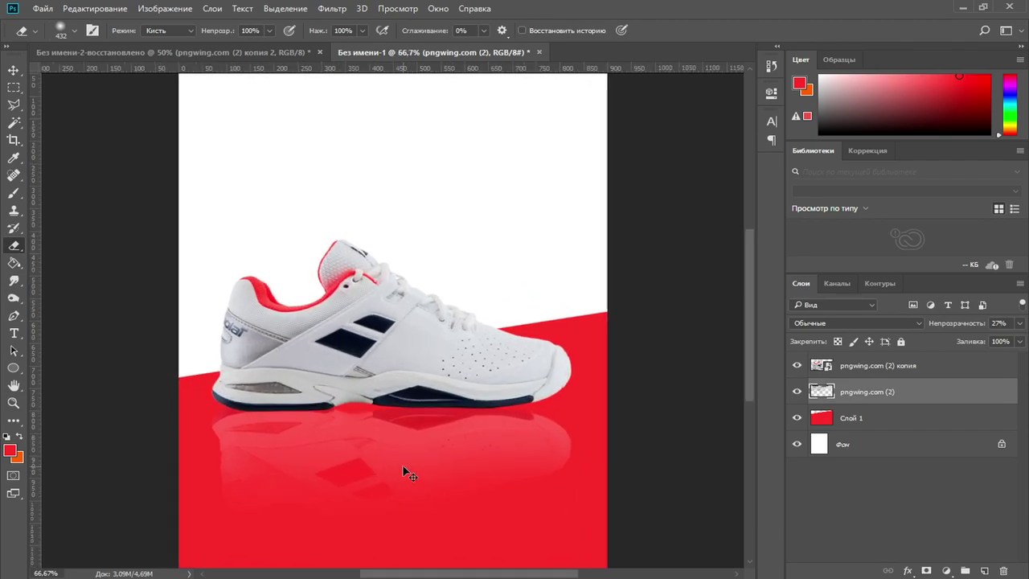
key(ctrl+minus)
key(ctrl+plus)
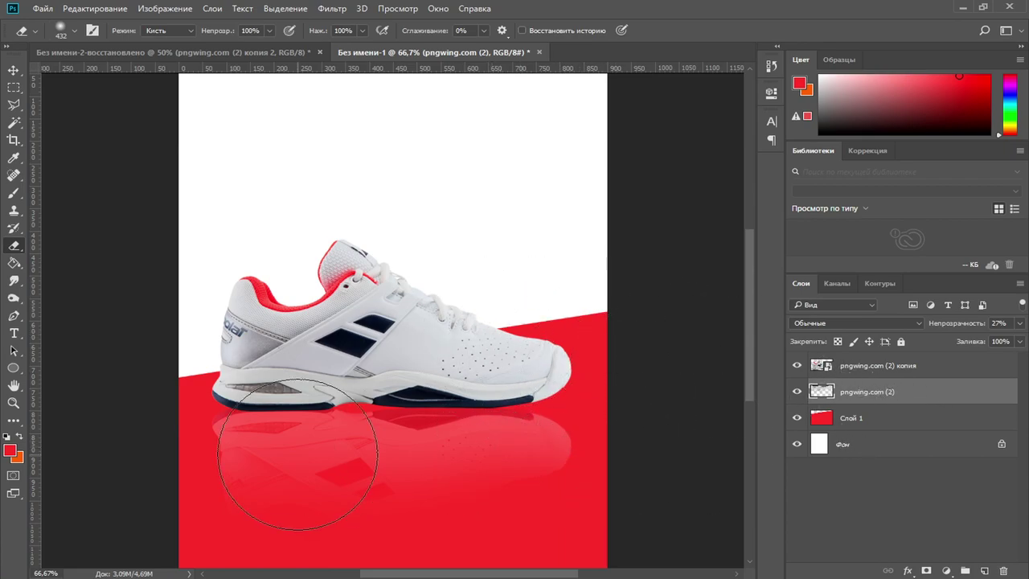
Add a new layer above the reflection and name it "тень"
click(984, 571)
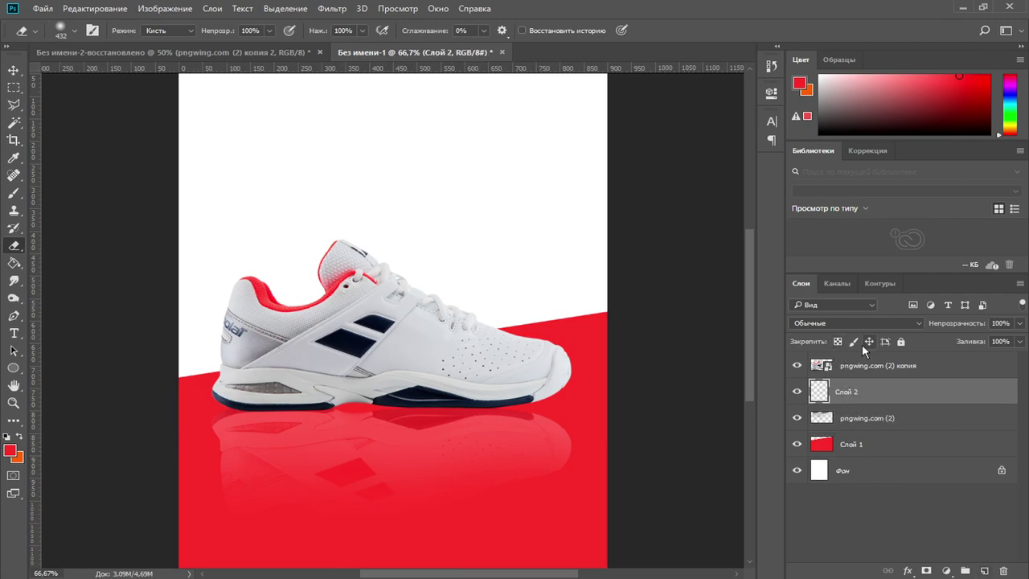
double_click(844, 392)
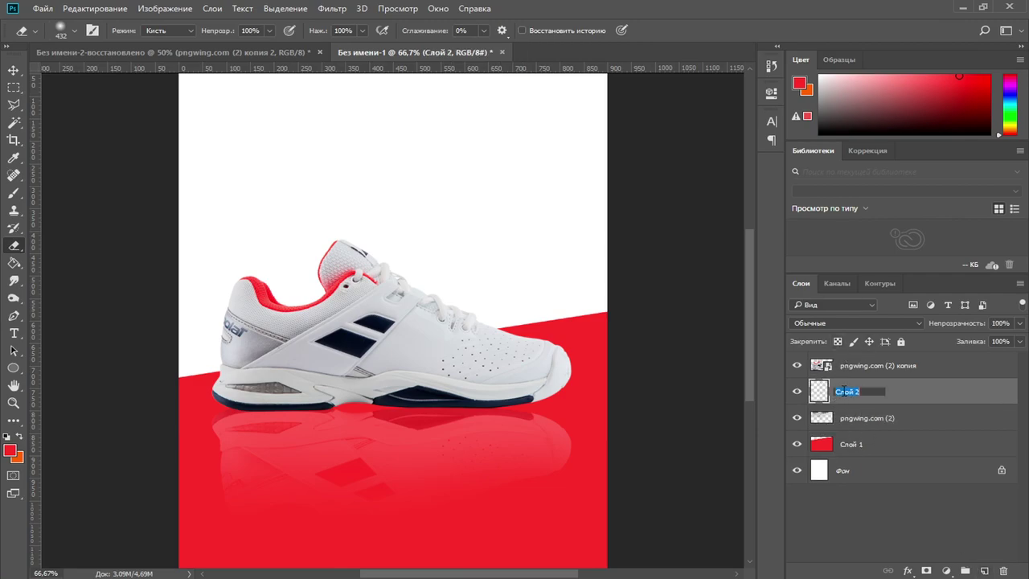
key(Return)
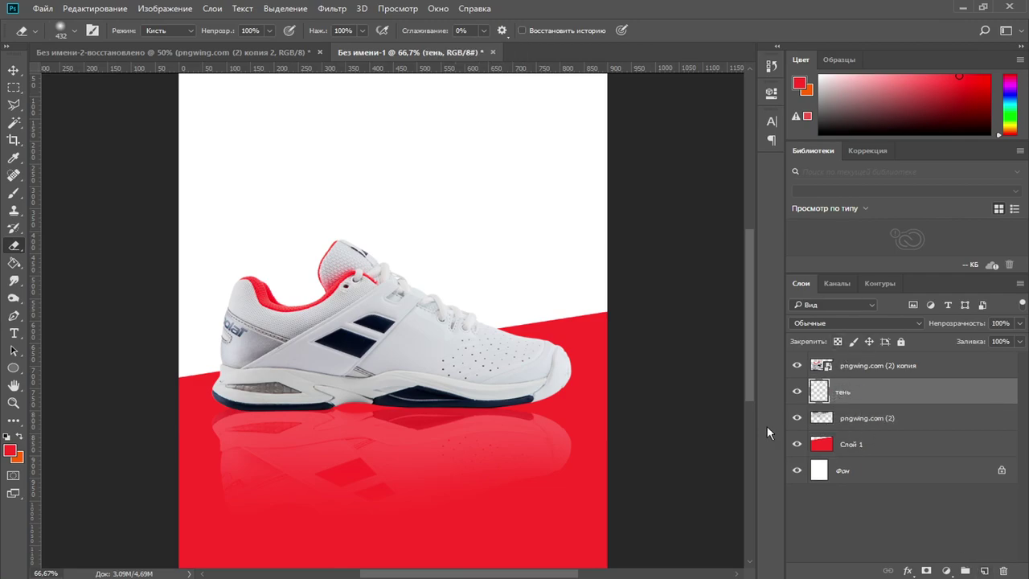
Paint a single black spot above the sneaker on the "тень" layer with a 275 px soft round Brush
click(14, 194)
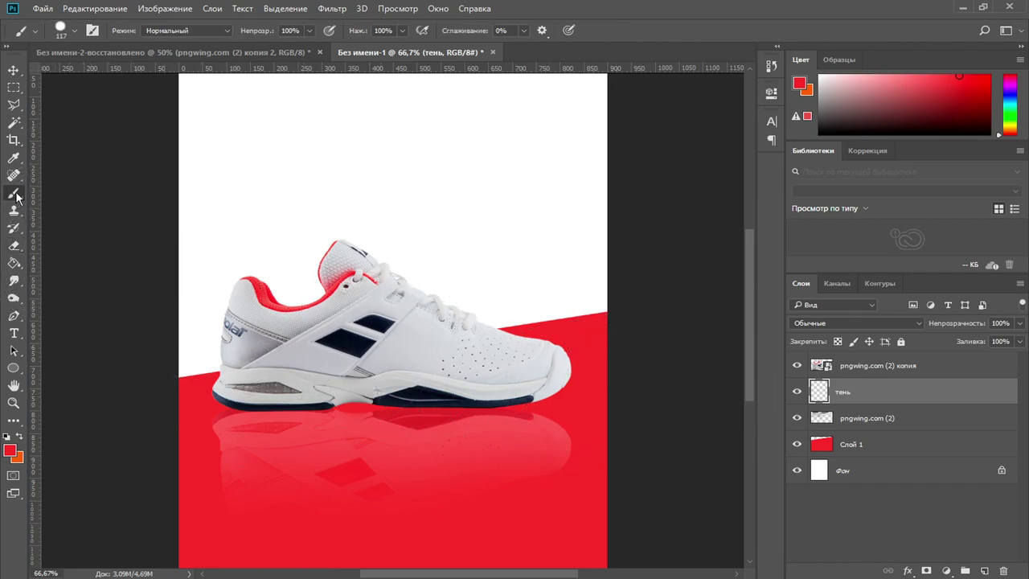
right_click(415, 313)
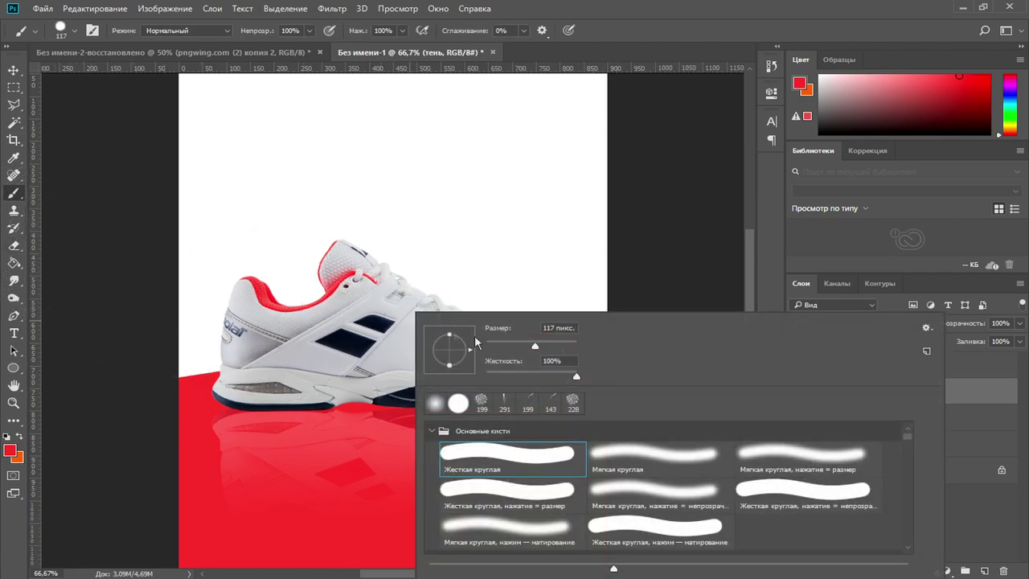
click(641, 460)
click(560, 347)
click(10, 450)
click(9, 450)
click(627, 227)
key(Return)
click(440, 210)
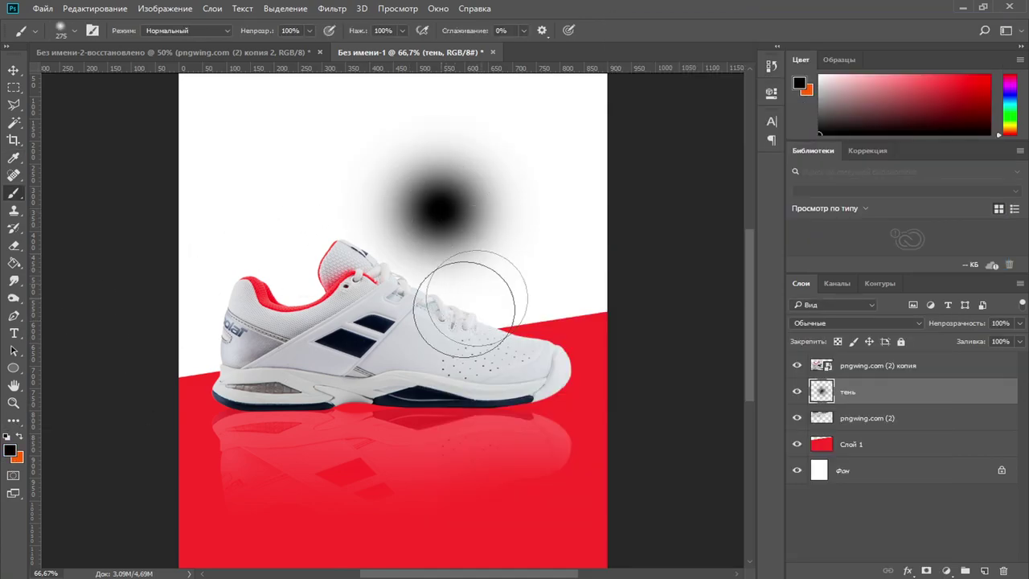
Move the black spot under the front sole, flatten it to 9.96% height, widen it to 184.67%, and apply the transform
key(v)
mouse_move(430, 218)
mouse_down()
mouse_move(430, 281)
mouse_move(436, 265)
mouse_up()
drag(434, 130, 485, 415)
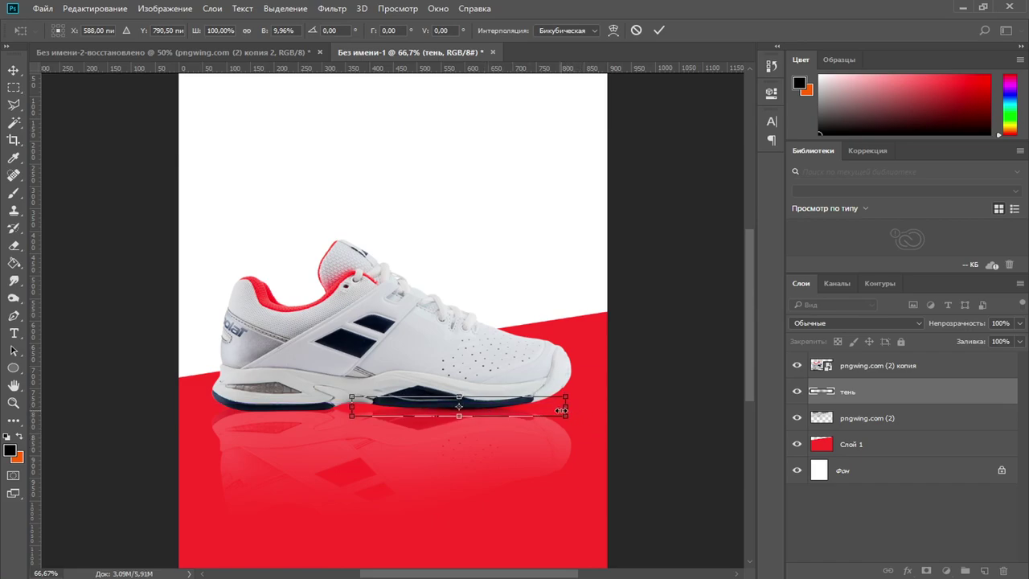
drag(564, 405, 655, 403)
click(13, 86)
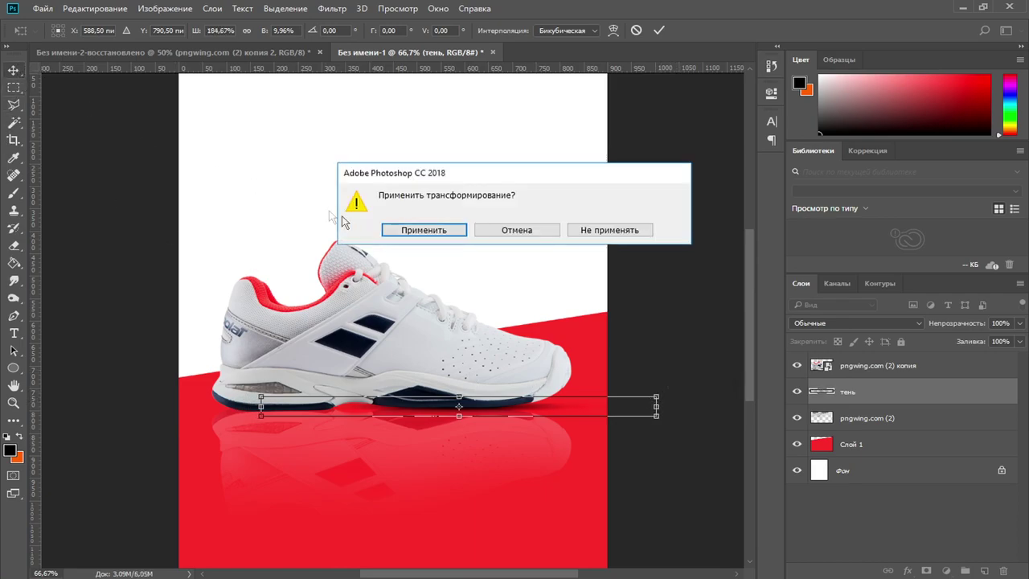
click(424, 230)
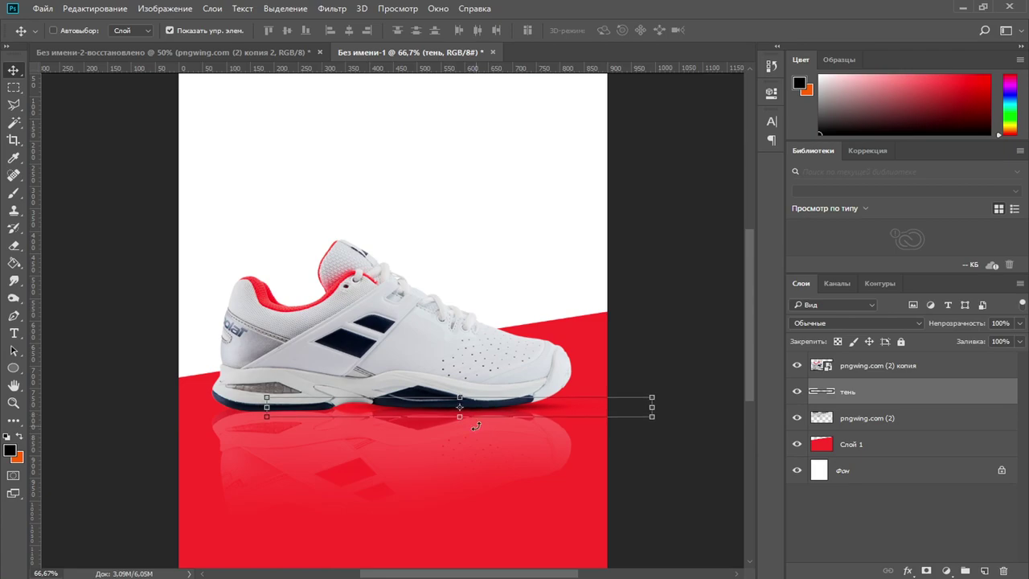
Duplicate the "тень" layer and place the copy under the sneaker's heel
key(ctrl+j)
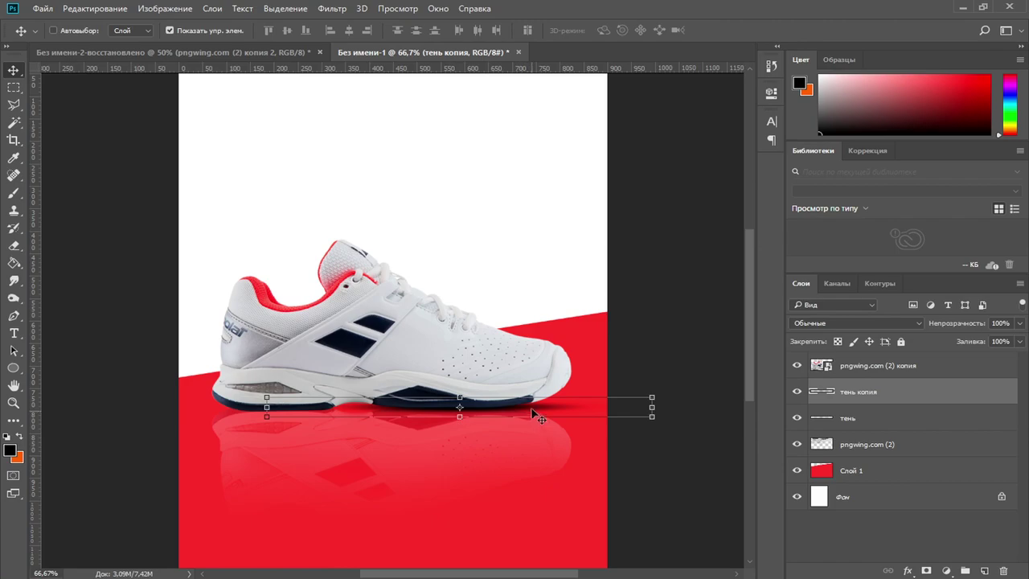
drag(528, 412, 363, 423)
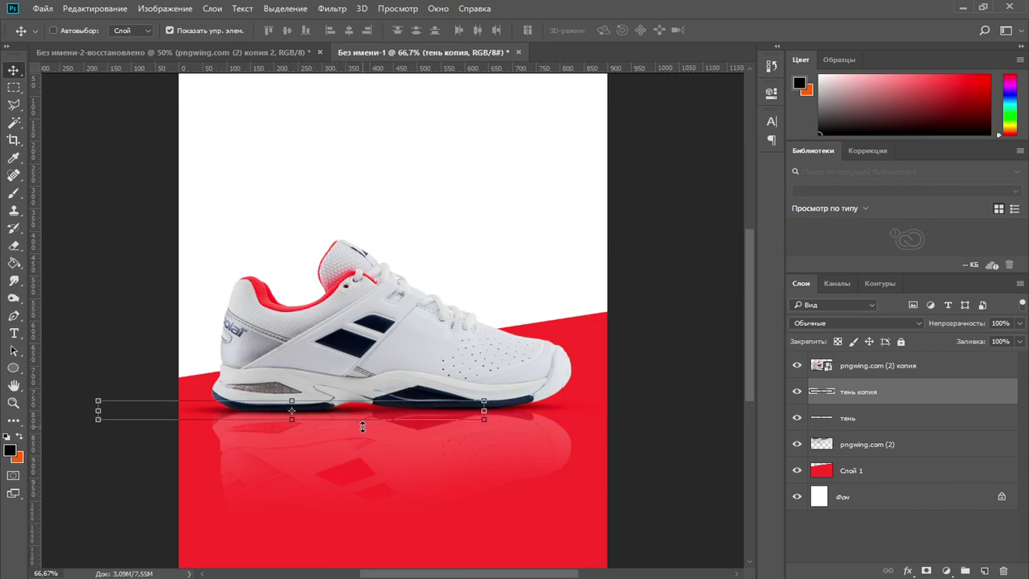
click(18, 91)
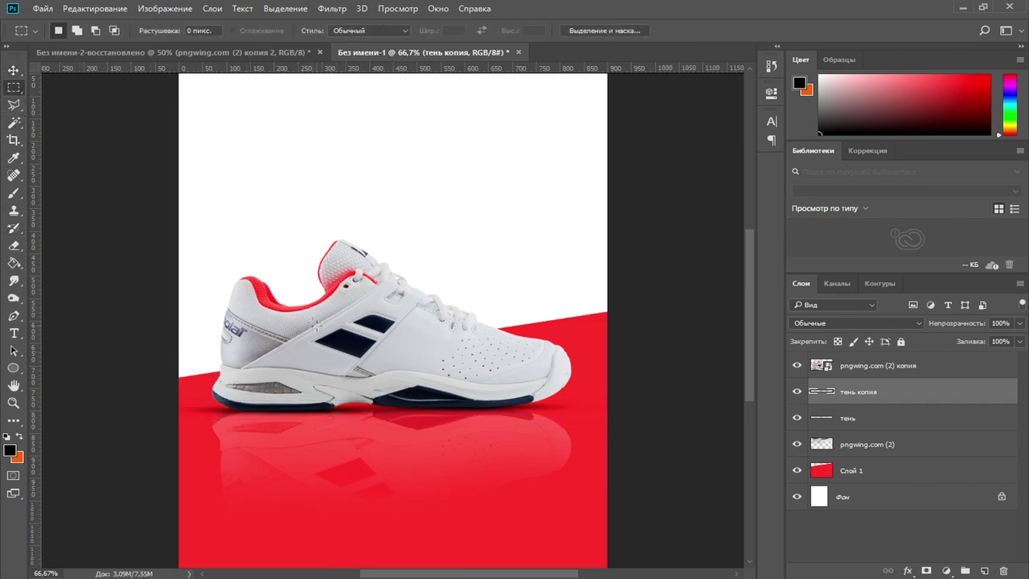
key(ctrl+minus)
key(ctrl+minus)
key(ctrl+plus)
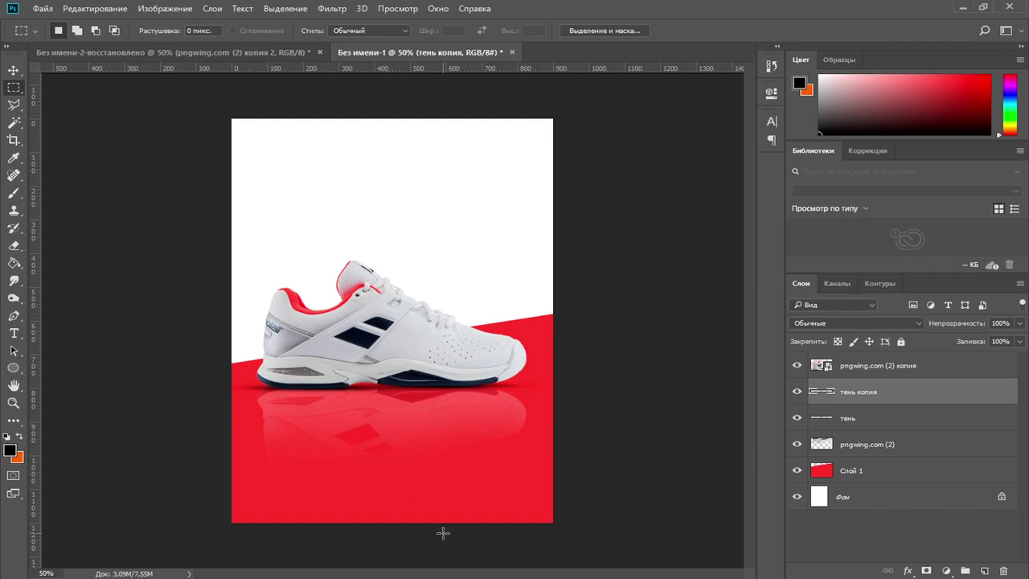
click(14, 71)
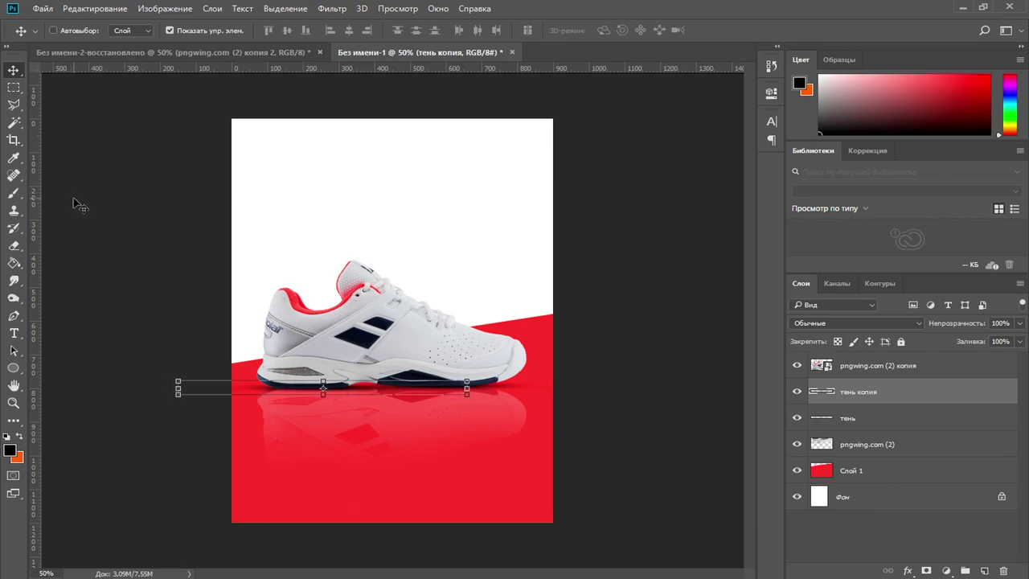
click(15, 87)
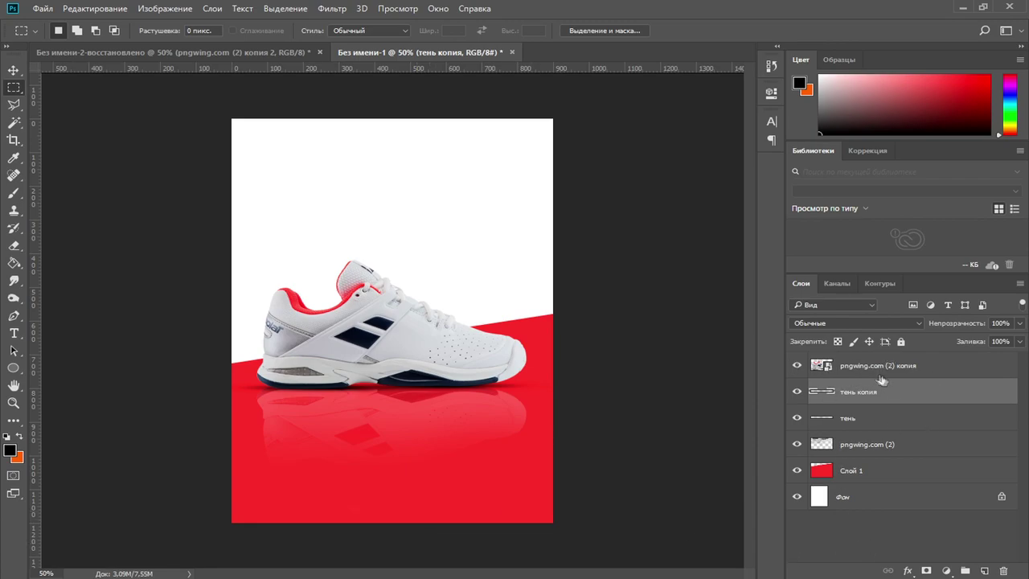
Group the sneaker, both shadow layers and the reflection, and name the group "кросовок"
click(856, 366)
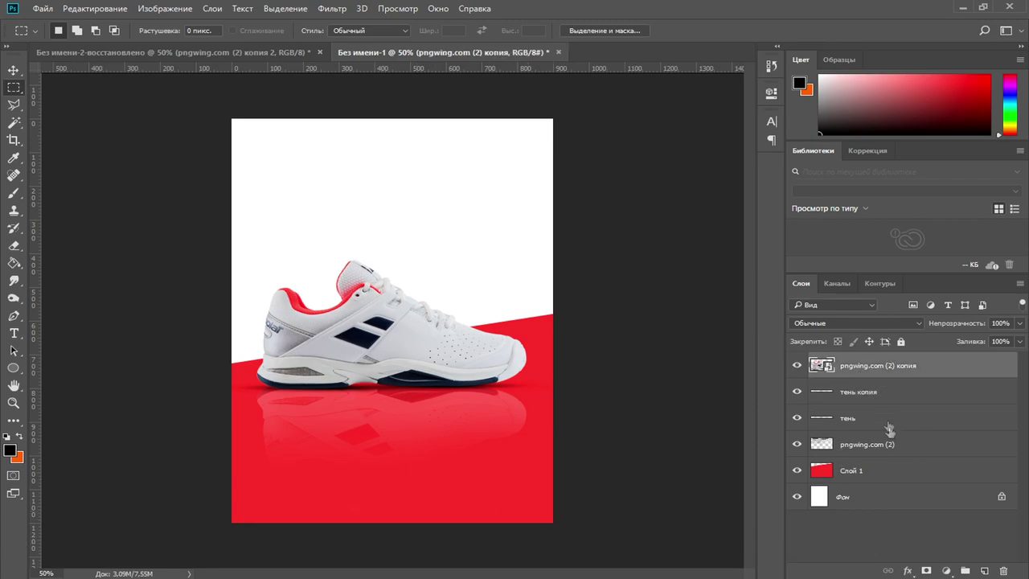
shift+click(857, 446)
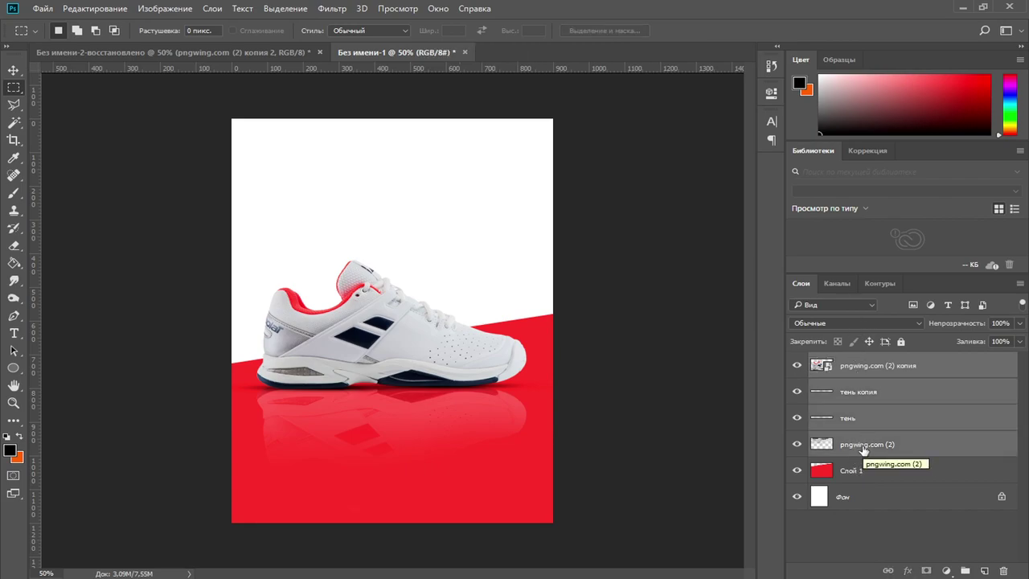
key(ctrl+g)
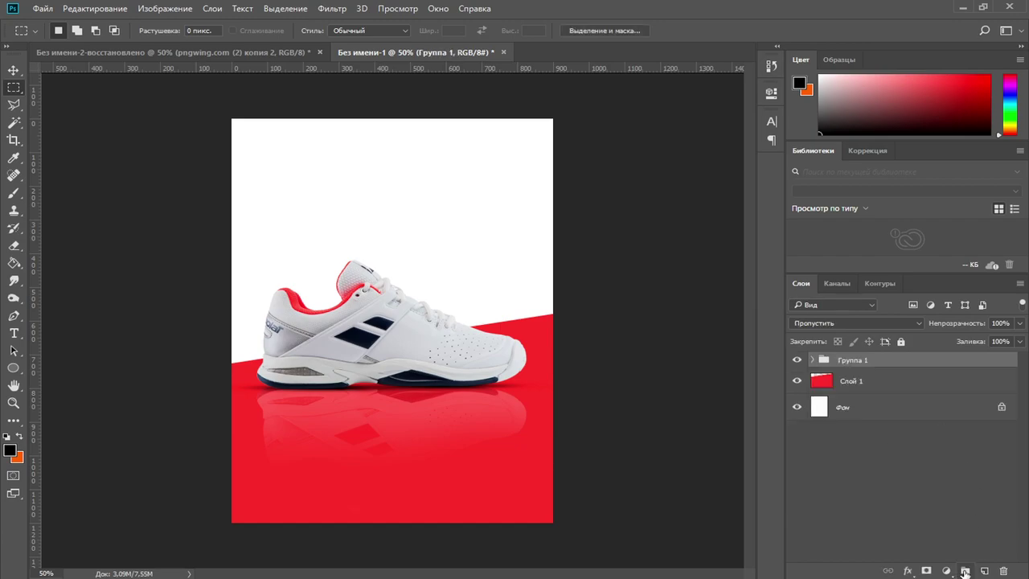
double_click(854, 360)
text(кросовок)
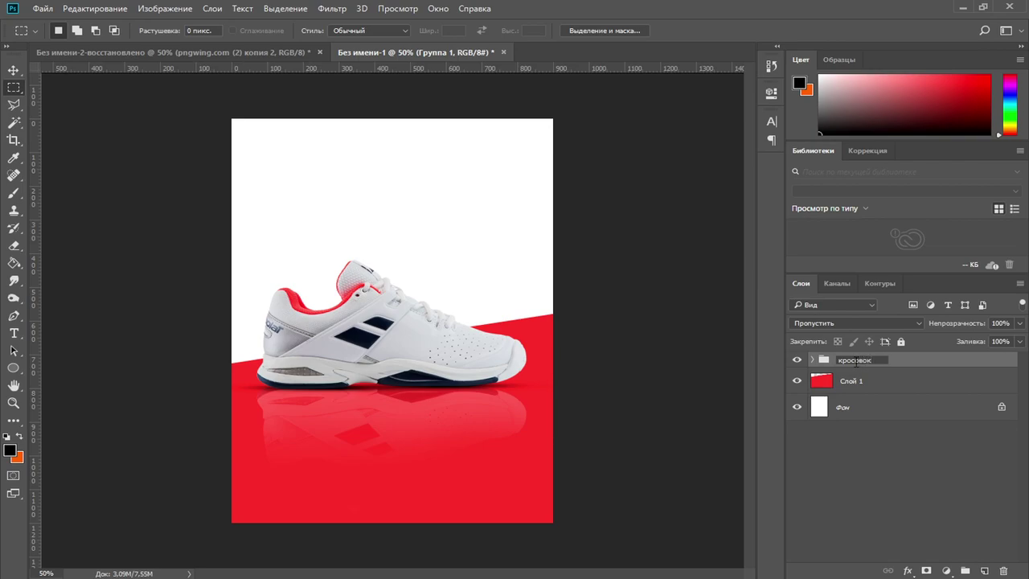
key(Return)
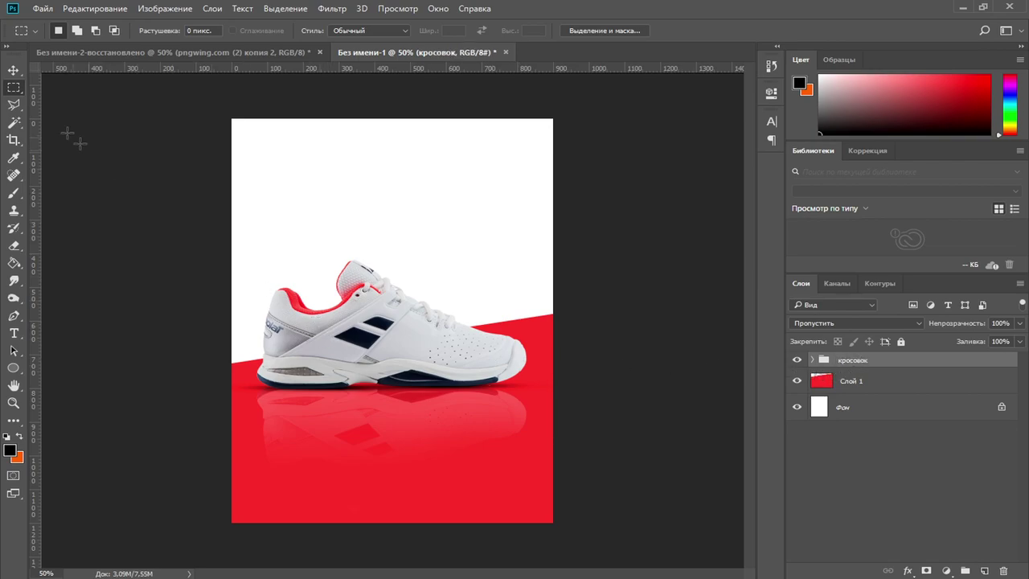
Place the skateboarders photo directly above the "Фон" layer, scaled to 126.56% to fill the poster's upper area
click(14, 71)
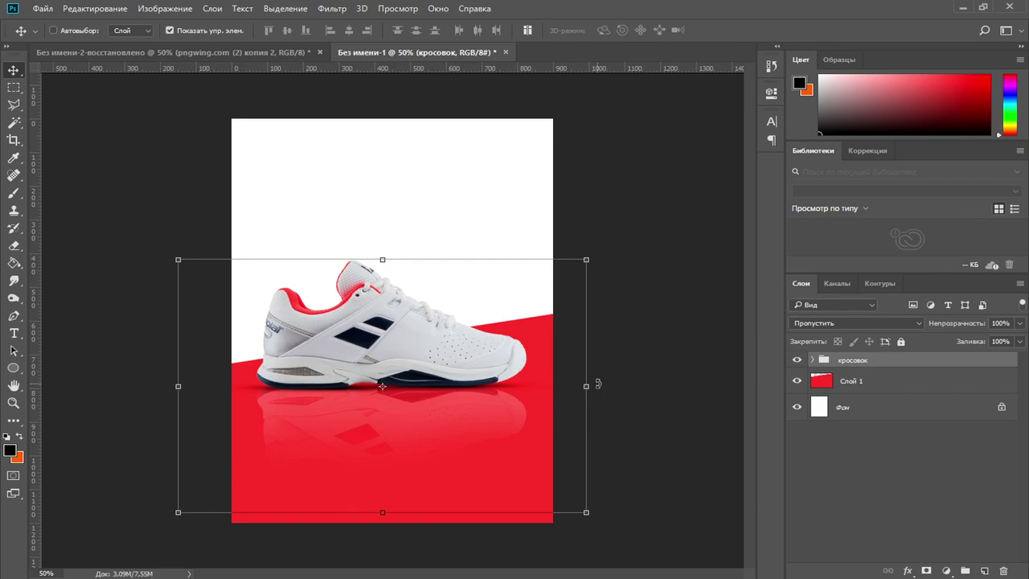
click(876, 414)
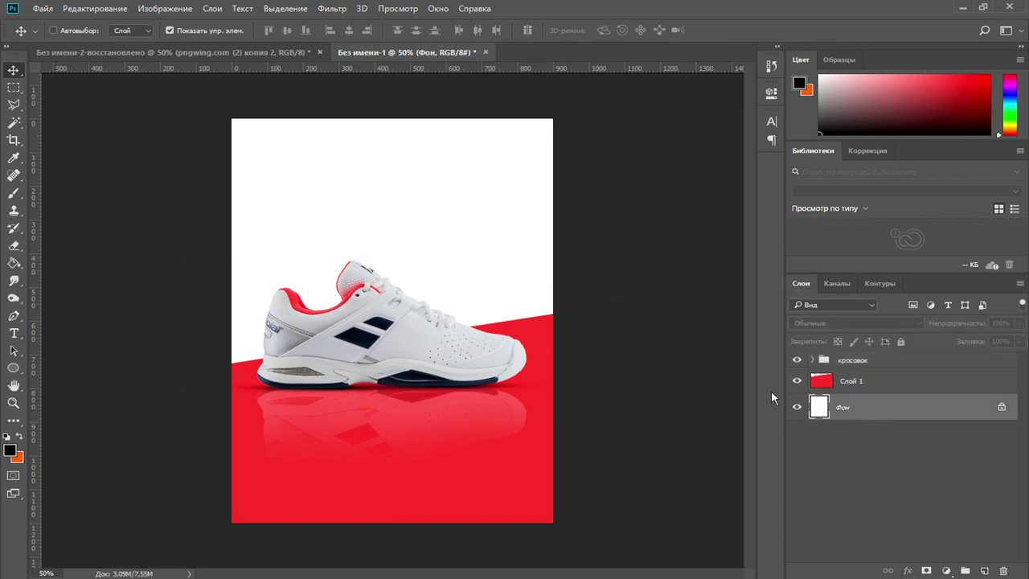
click(125, 573)
drag(523, 234, 282, 322)
drag(553, 472, 625, 533)
drag(548, 437, 529, 315)
click(14, 70)
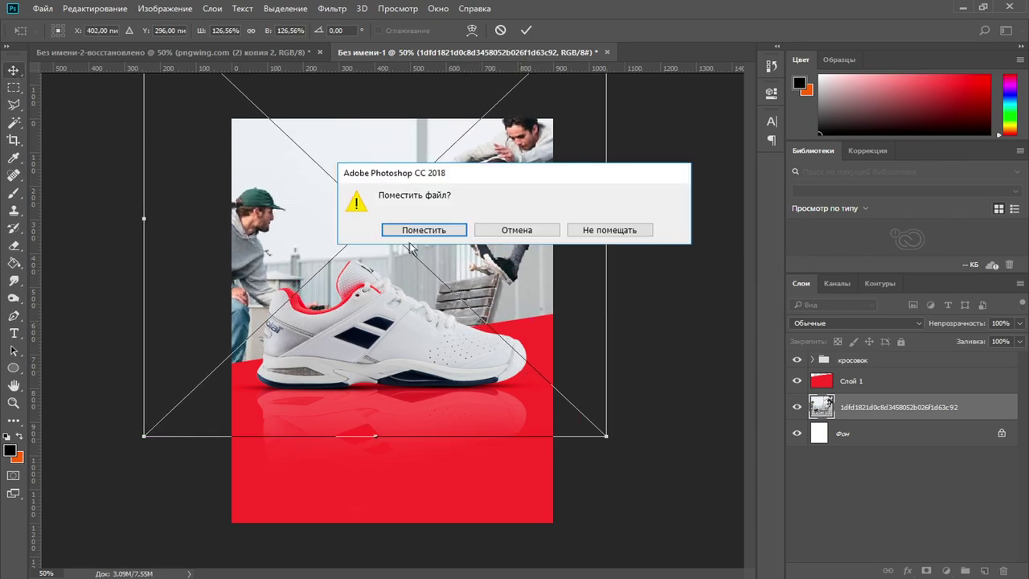
click(425, 230)
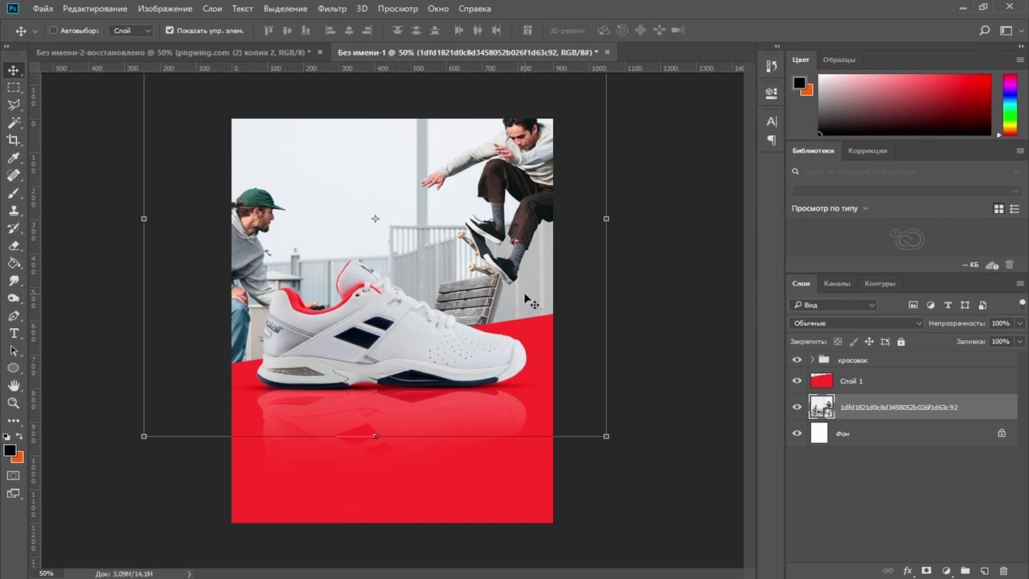
Darken the skateboarders photo with a Hue/Saturation adjustment, setting the lightness to -77
key(ctrl+u)
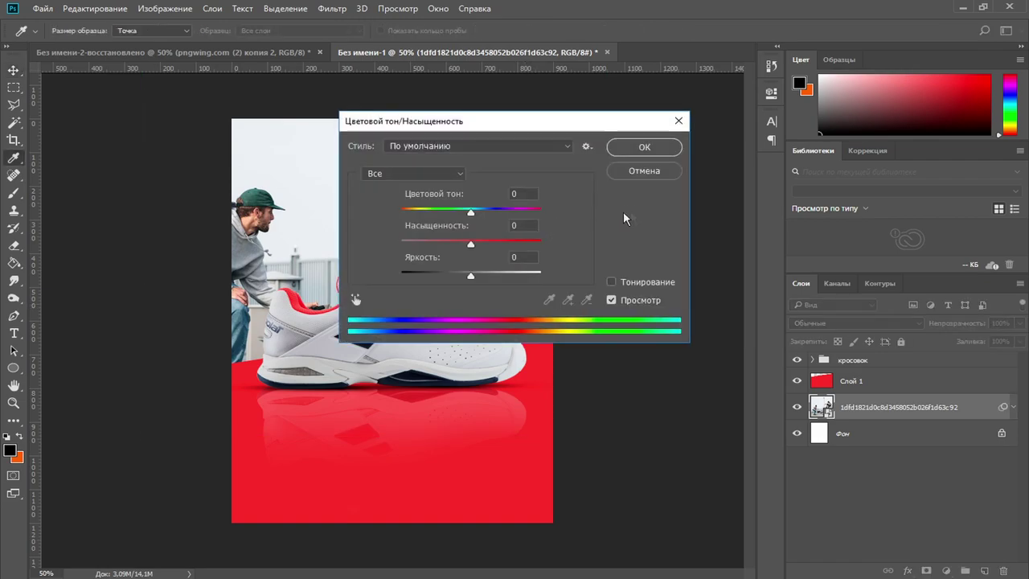
drag(474, 125, 765, 98)
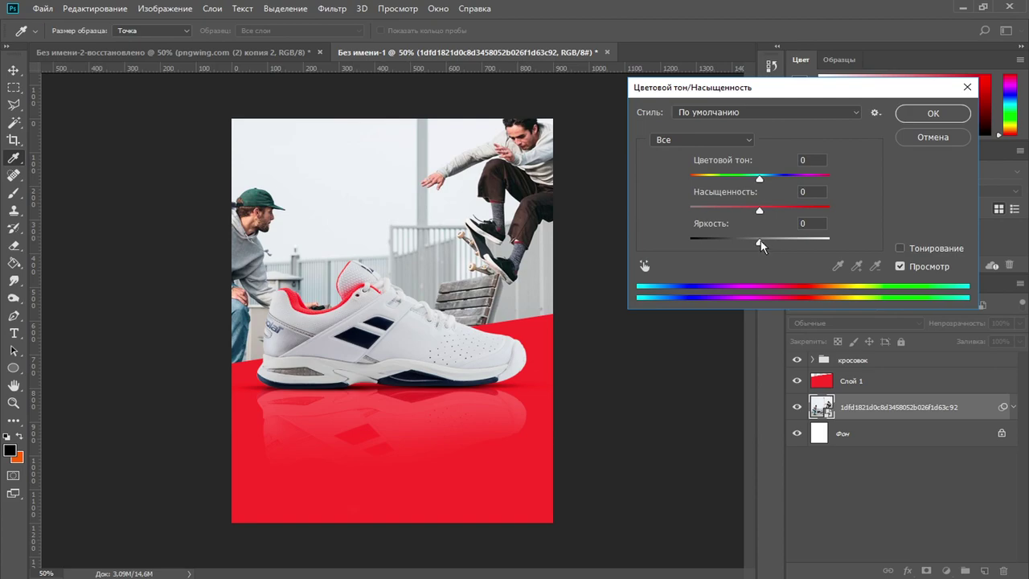
drag(759, 246, 706, 263)
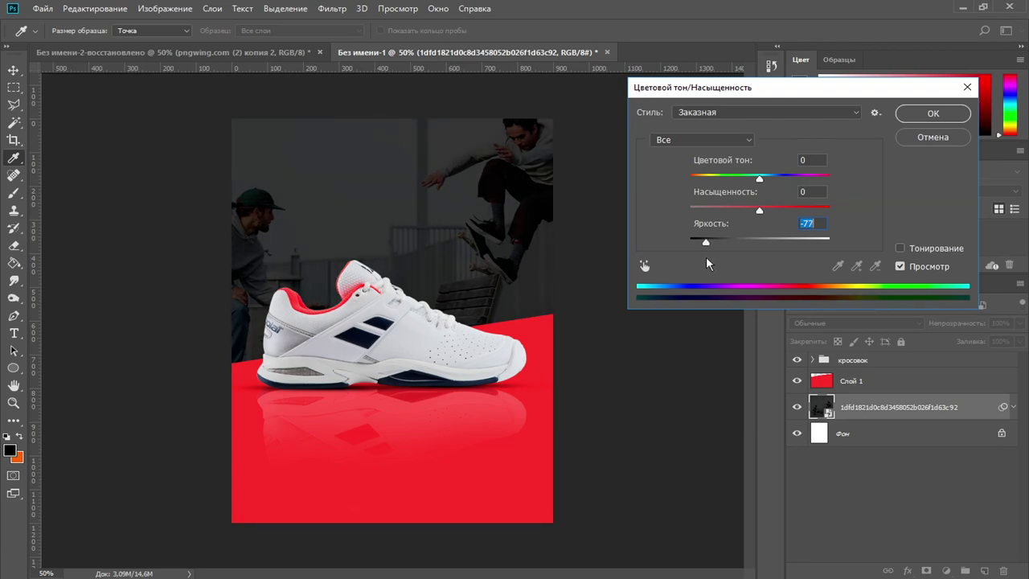
click(916, 112)
key(v)
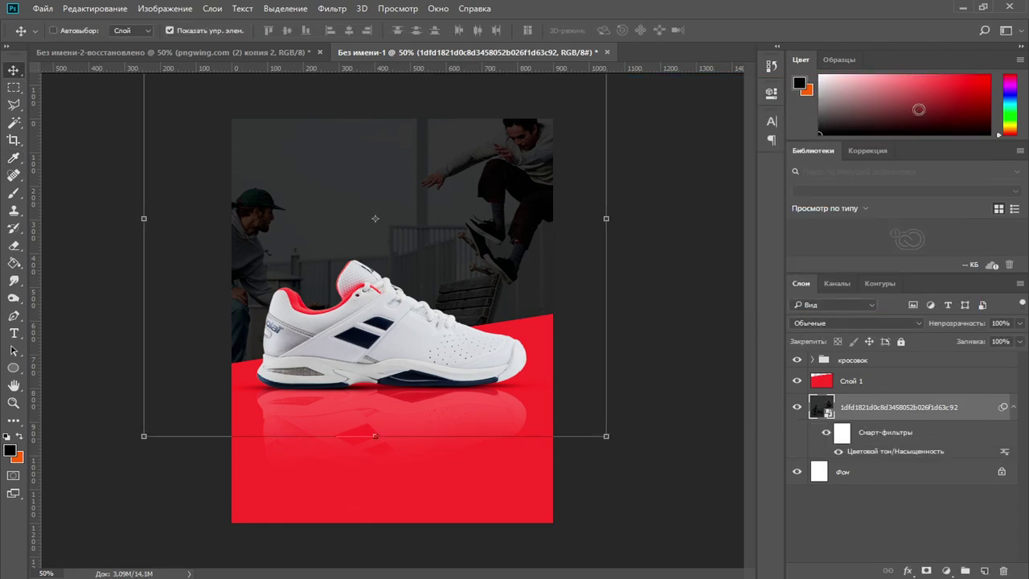
Shift the skateboarders photo so that the whole jumping skateboarder fits inside the poster's upper right area
key(ctrl+minus)
key(ctrl+plus)
drag(493, 284, 464, 265)
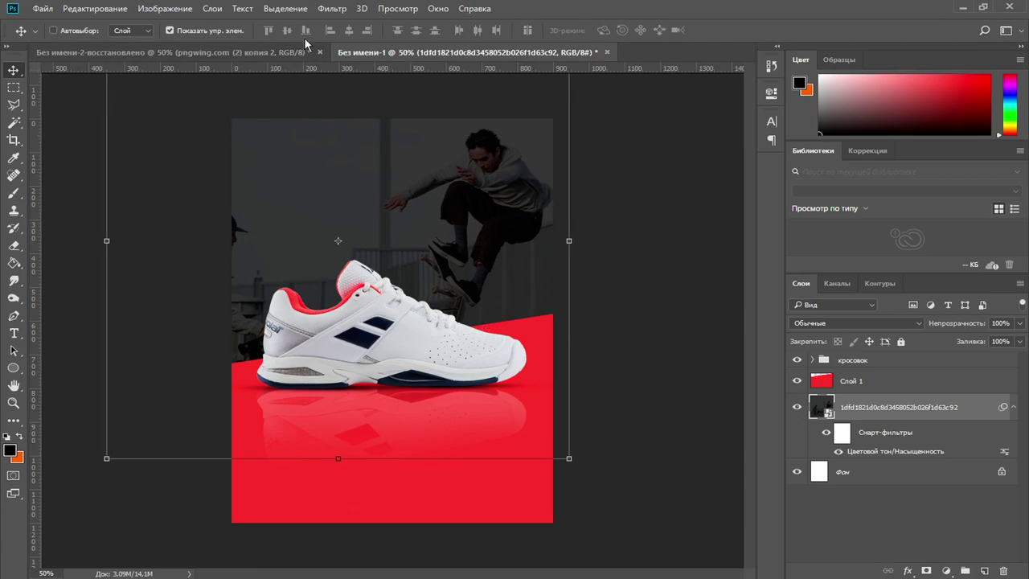
Apply a Gaussian Blur with a radius of 4.3 pixels to the skateboarders photo
click(332, 9)
mouse_move(440, 211)
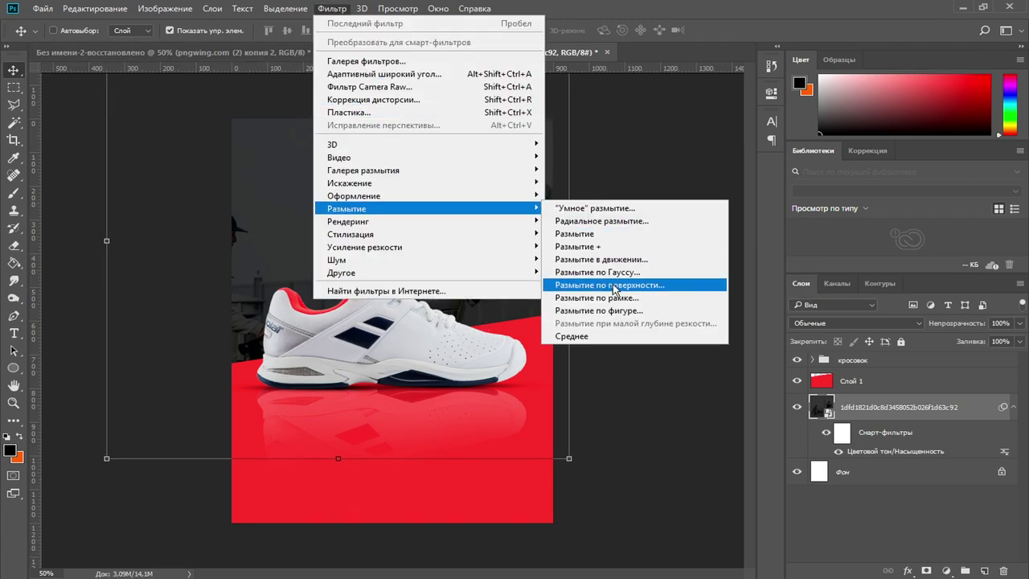
click(631, 270)
drag(719, 238, 732, 240)
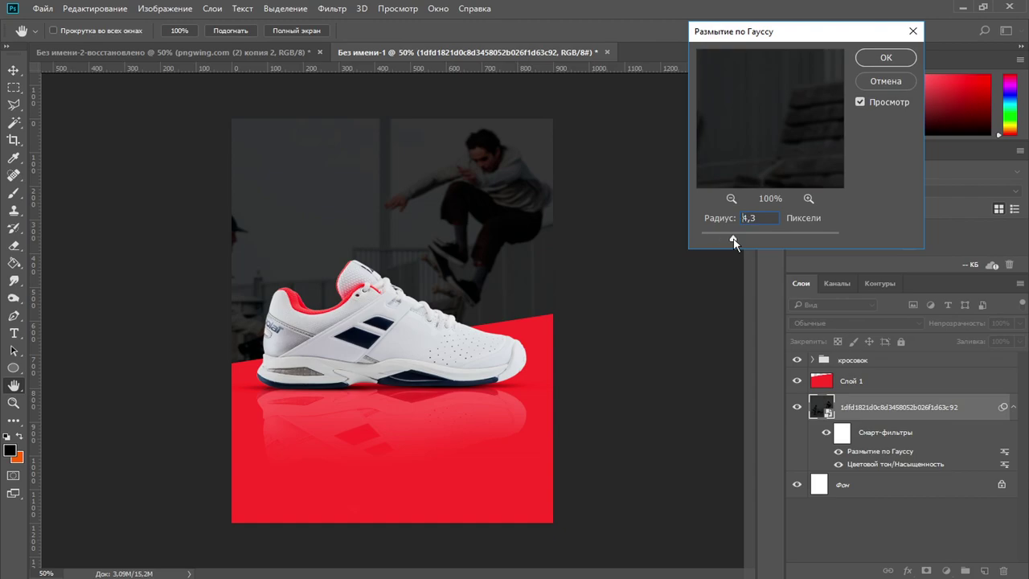
click(885, 57)
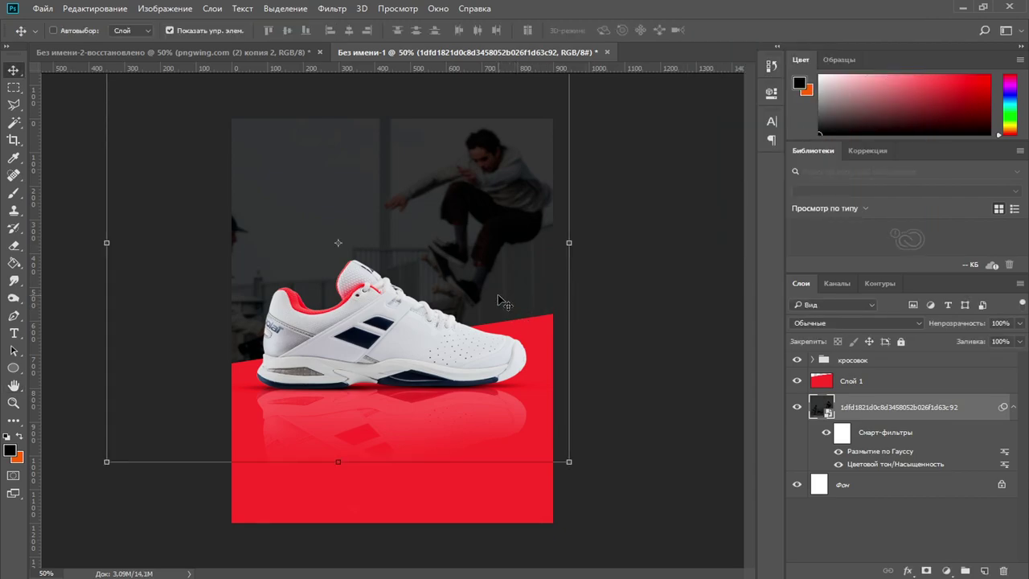
Add a new empty layer and a new group above the "кросовок" group, and place the layer inside the new group
click(14, 86)
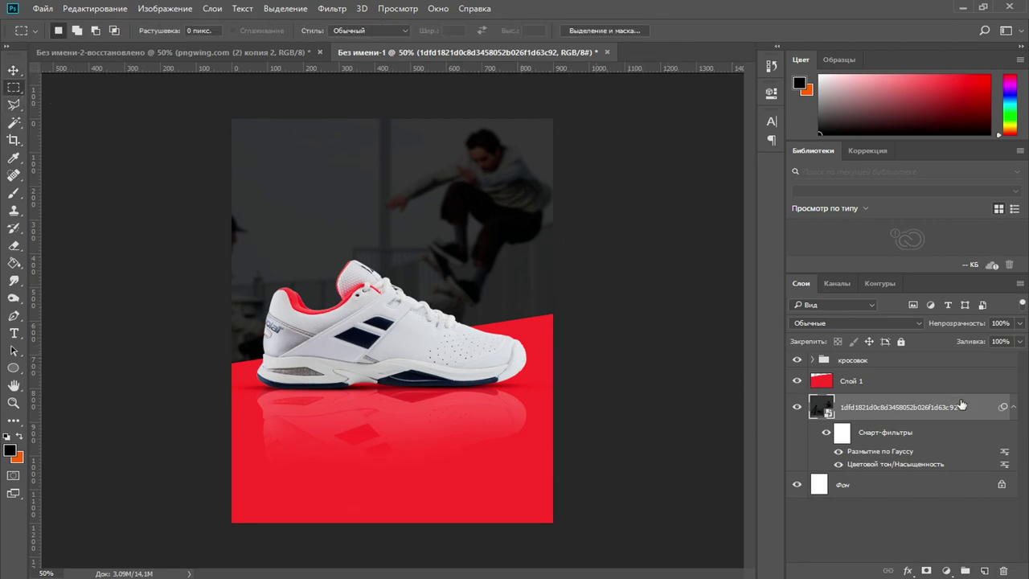
click(871, 383)
click(880, 362)
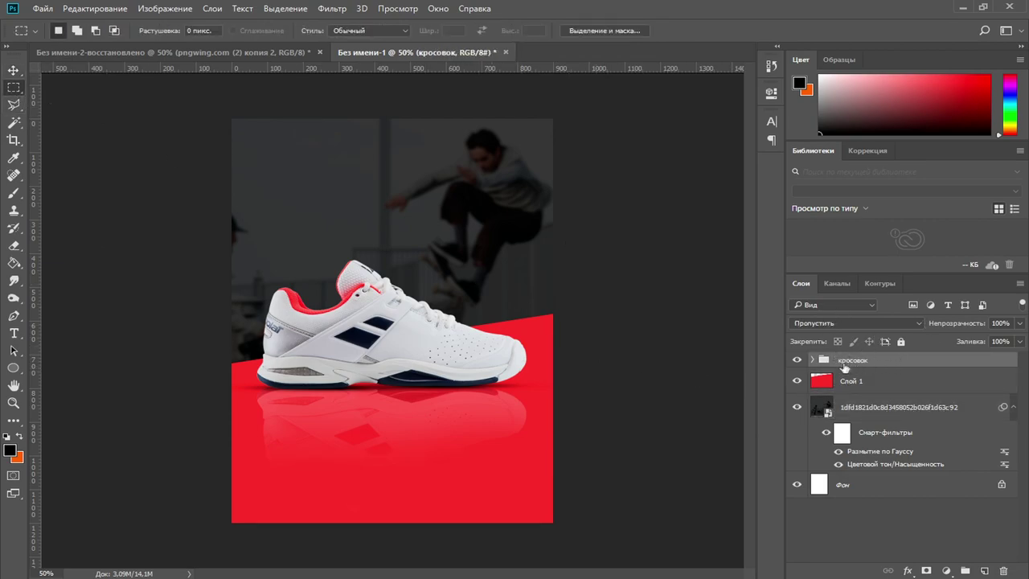
click(984, 570)
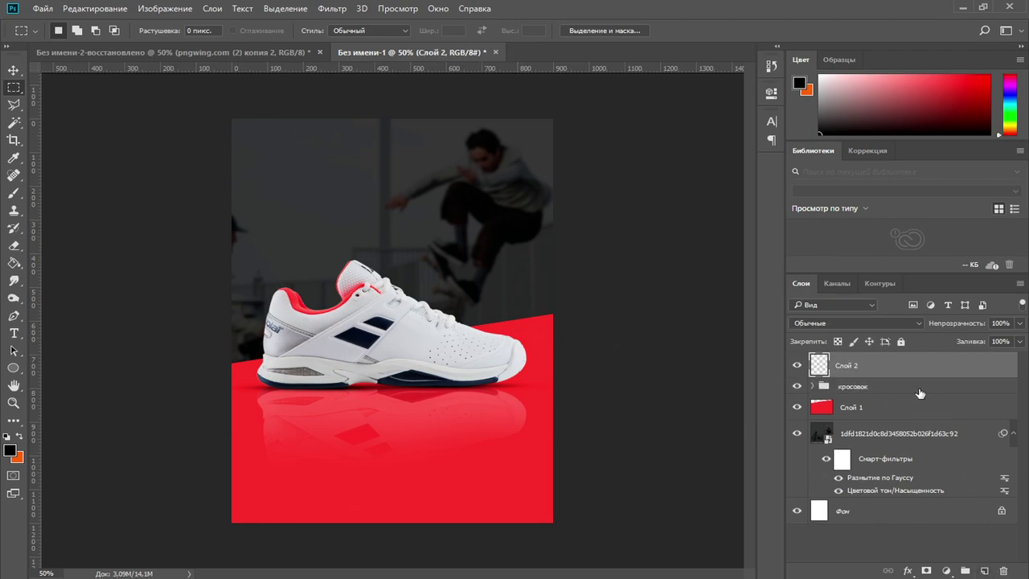
click(965, 570)
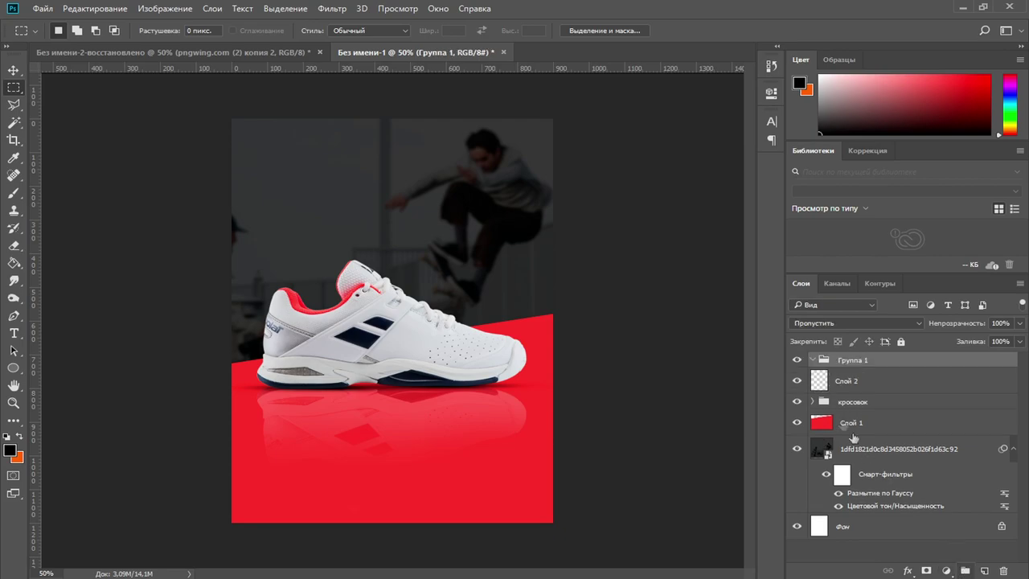
click(848, 380)
double_click(848, 380)
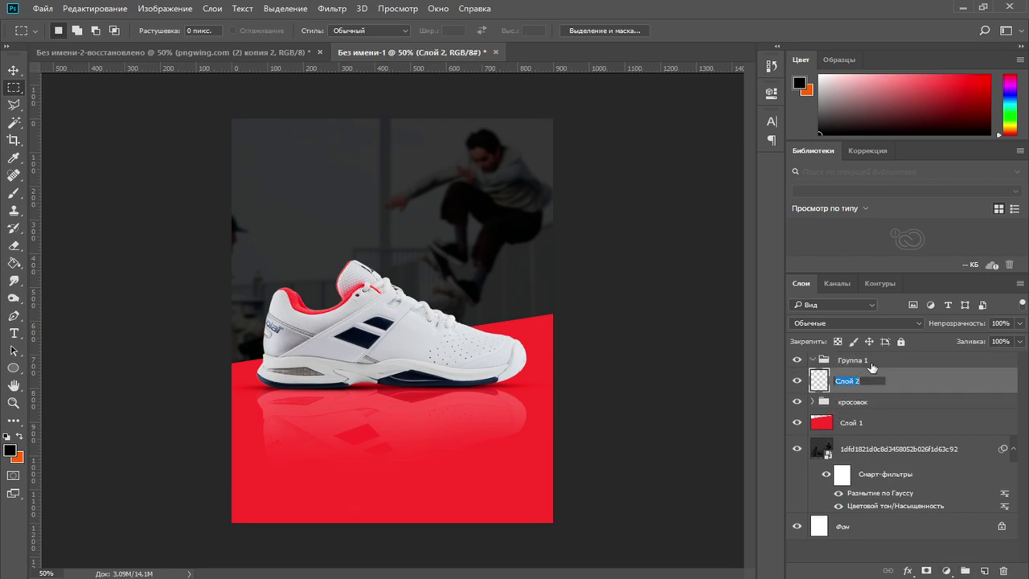
drag(937, 394, 879, 368)
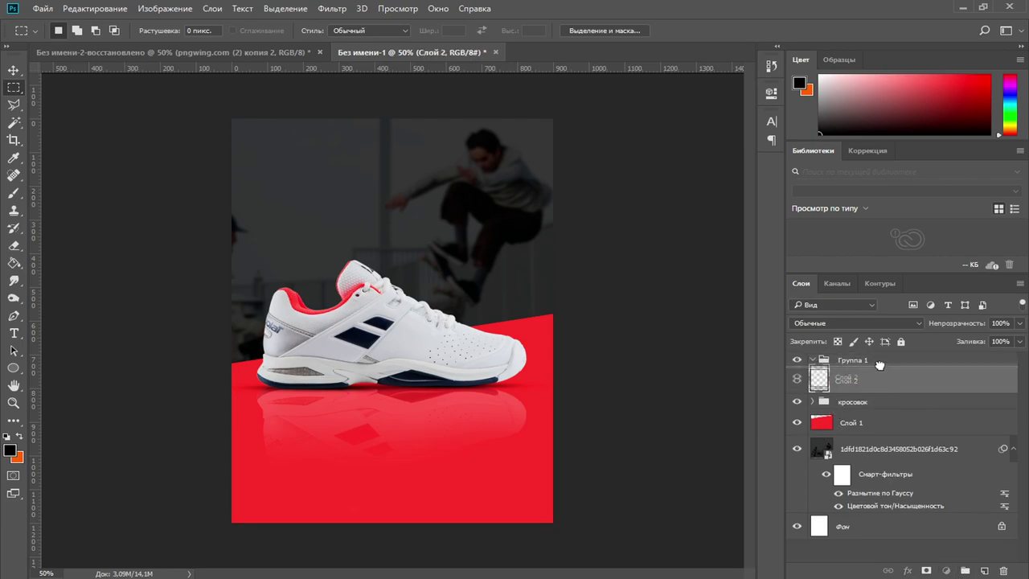
Add the horizontal text "КРОССОВКИ" in white (#ffffff) and position it centred near the poster's upper edge
click(14, 333)
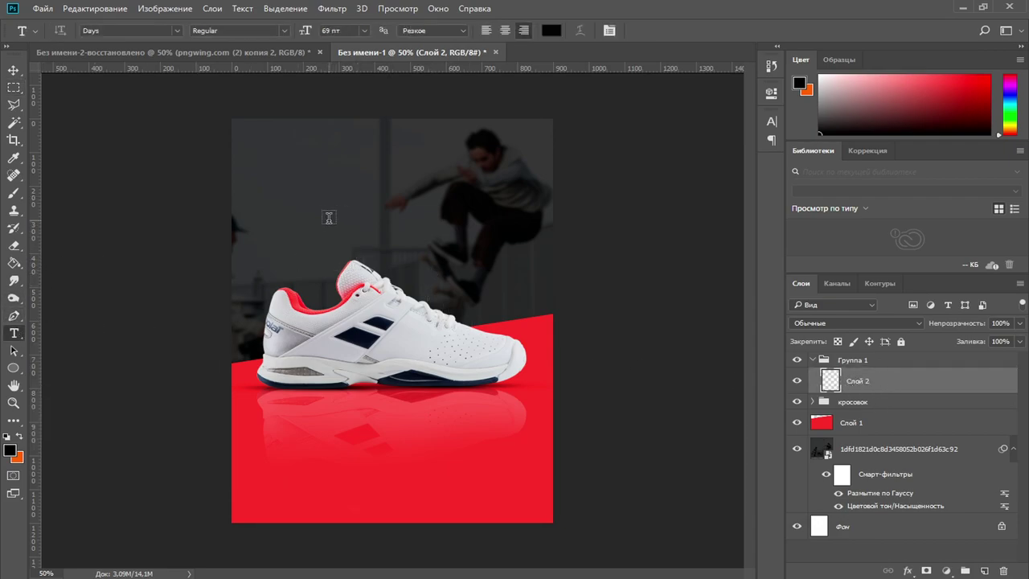
click(328, 218)
right_click(14, 334)
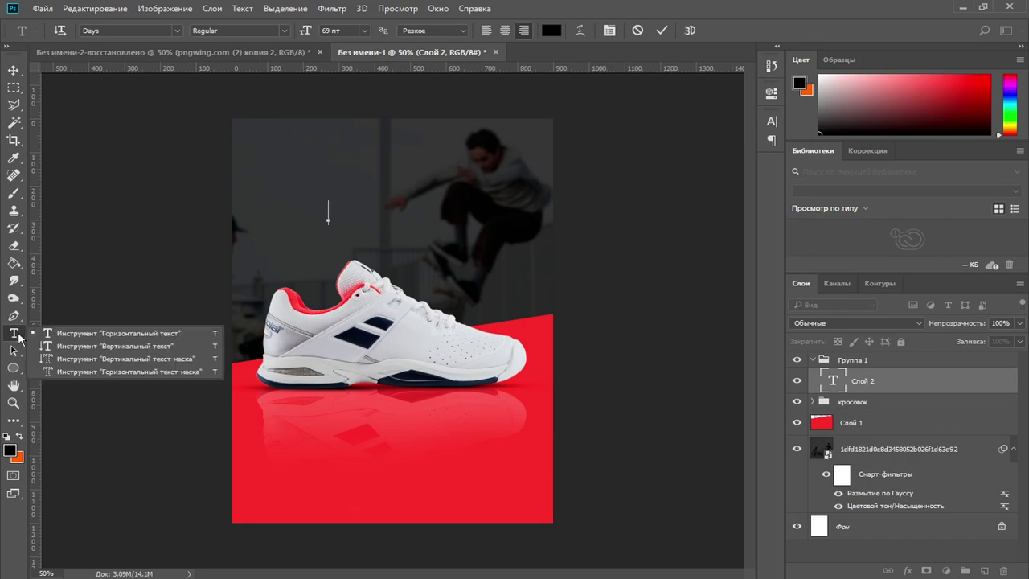
click(68, 337)
click(10, 450)
click(615, 58)
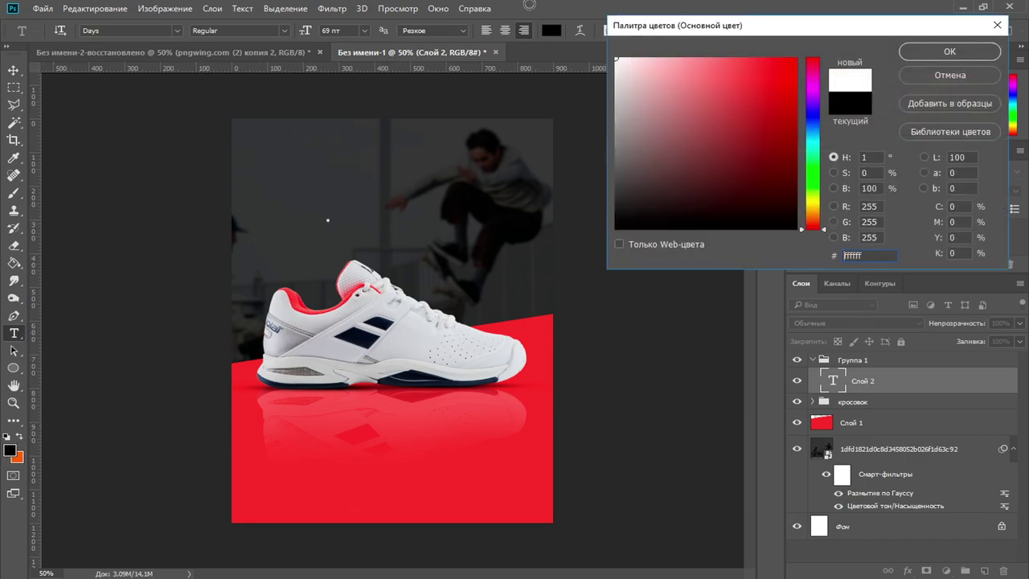
click(942, 53)
text(КР)
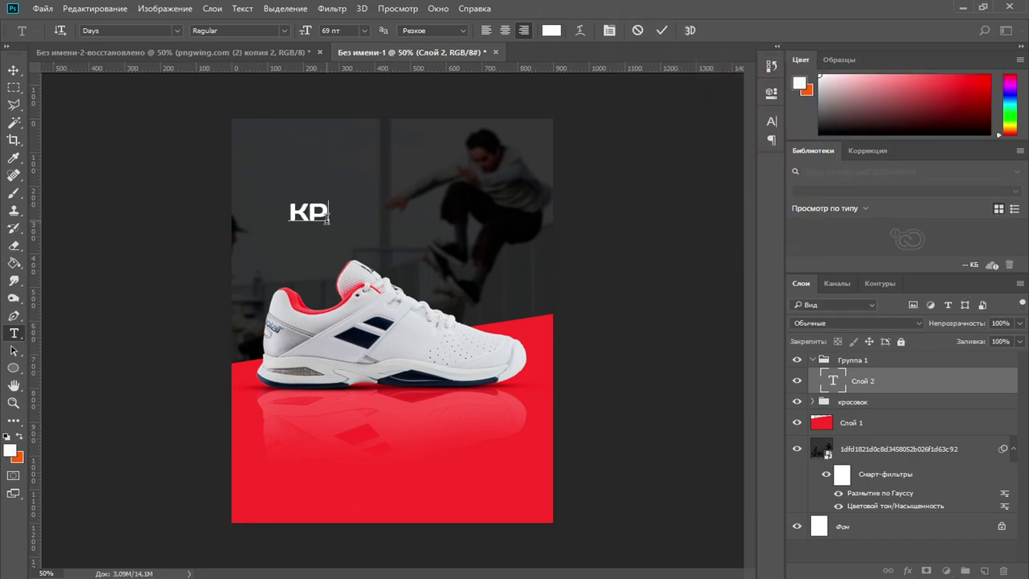
text(ОССОВКИ)
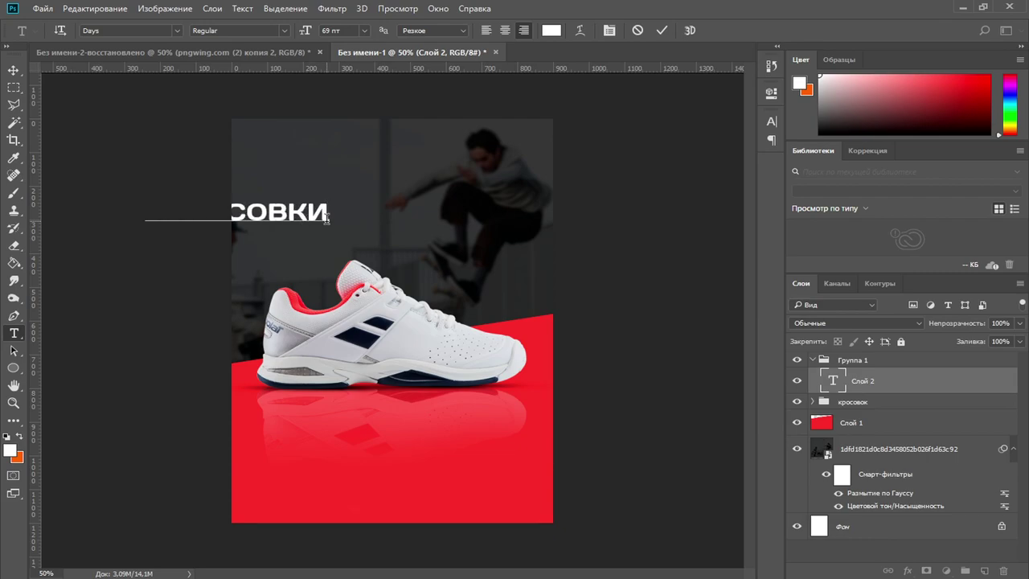
key(ctrl+Return)
key(v)
drag(302, 199, 457, 157)
Set the "КРОССОВКИ" heading in Bebas Neue Bold with centred alignment
click(14, 333)
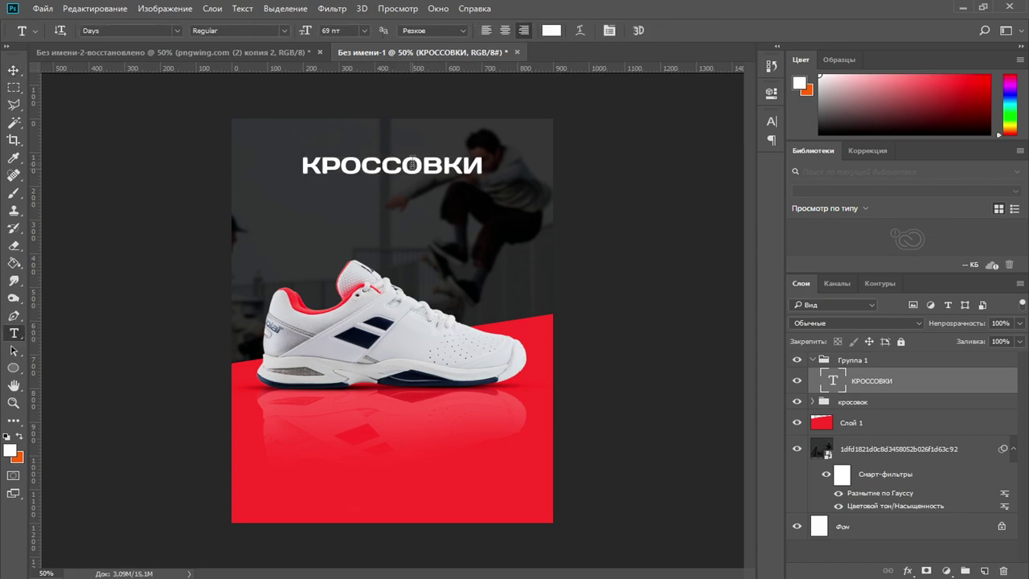
key(Return)
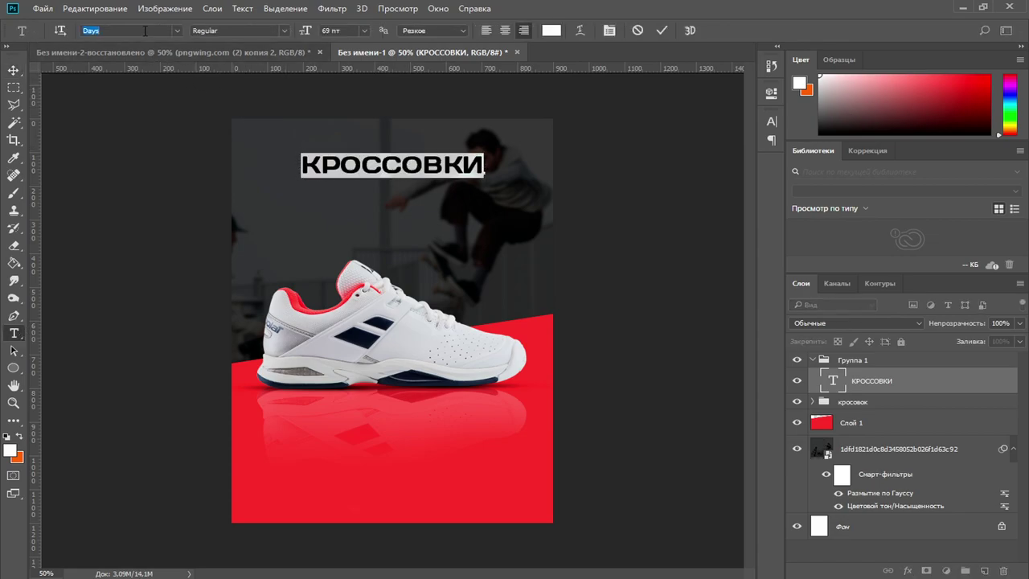
text(beba)
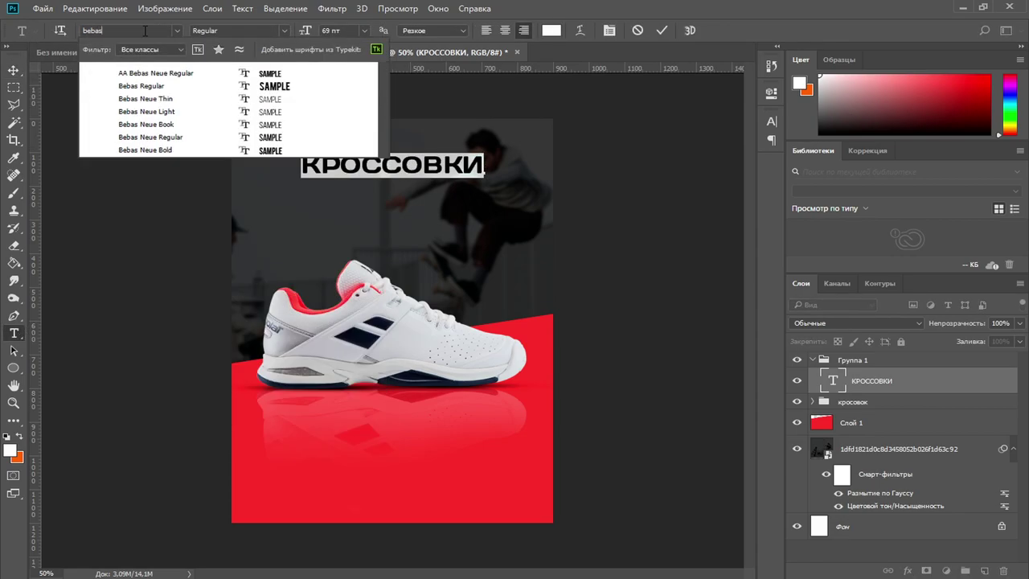
click(193, 152)
click(504, 31)
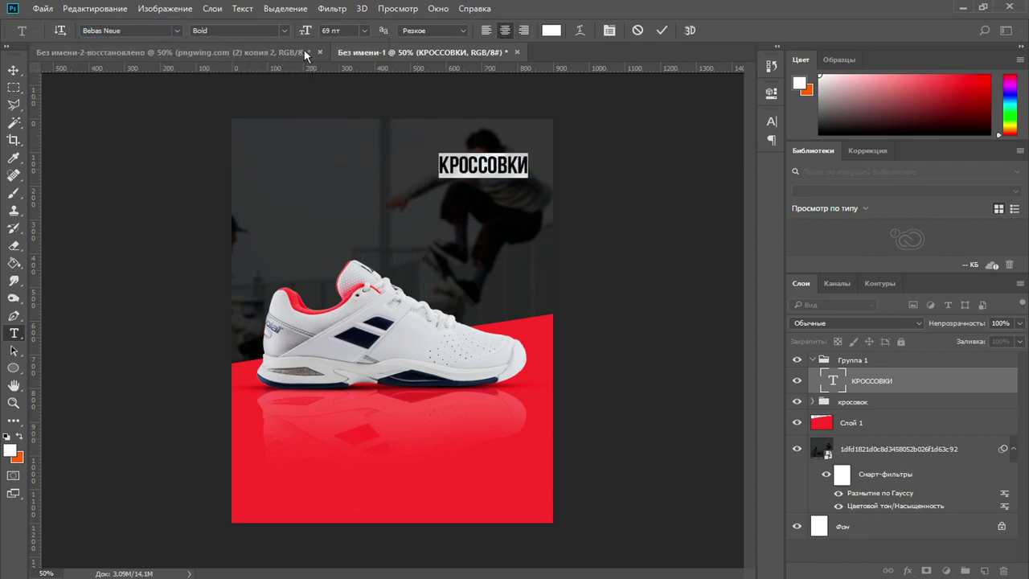
Enlarge the "КРОССОВКИ" heading to 149 pt and move it to the horizontal centre of the poster
drag(305, 31, 353, 45)
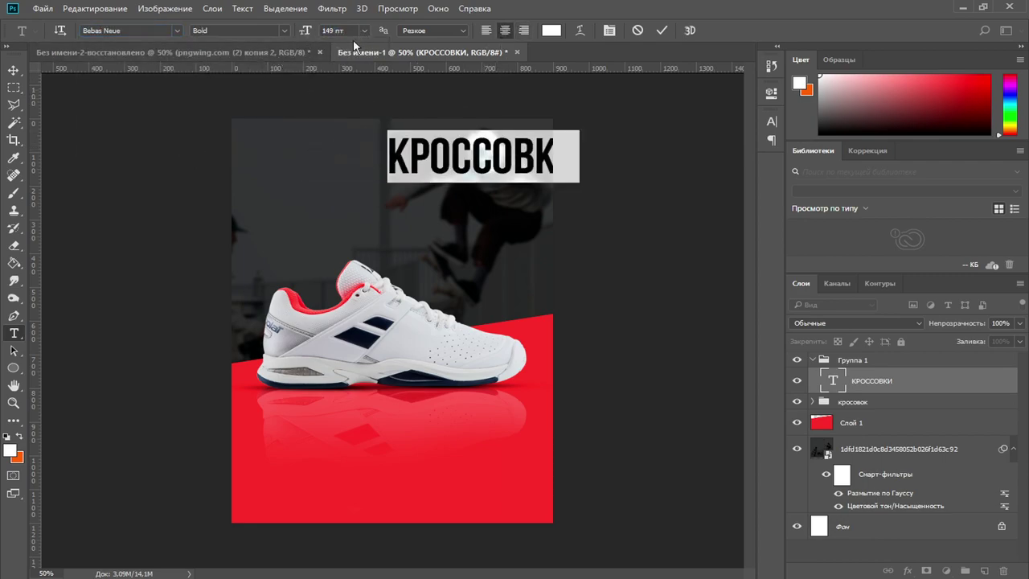
click(13, 71)
drag(530, 165, 429, 168)
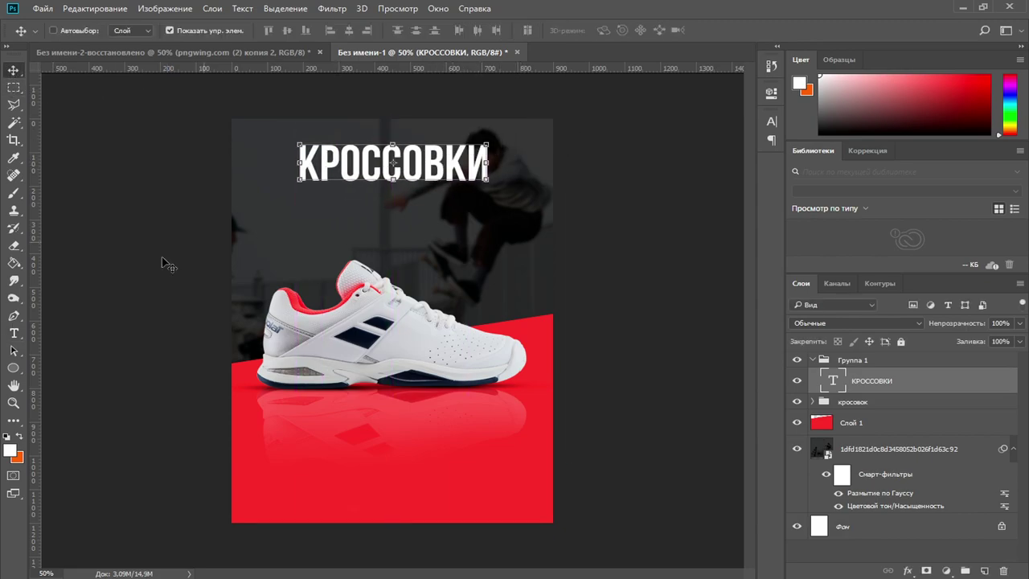
Set the font size of the "КРОССОВКИ" heading to 126 pt
click(12, 338)
double_click(363, 170)
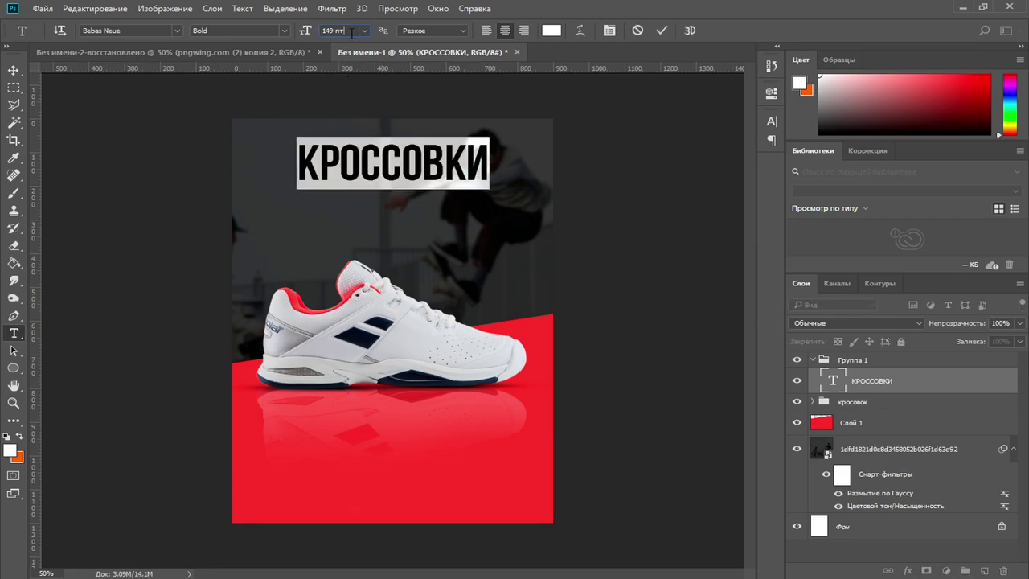
scroll(351, 33, down, 4)
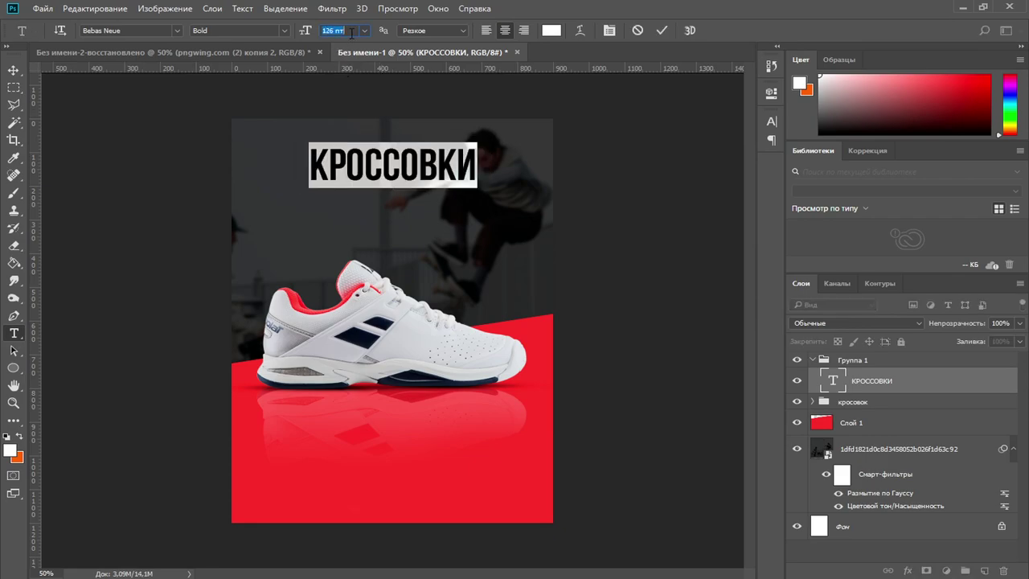
Add a second line reading "SCATE SHOES" below "КРОССОВКИ" in the same text layer
click(477, 163)
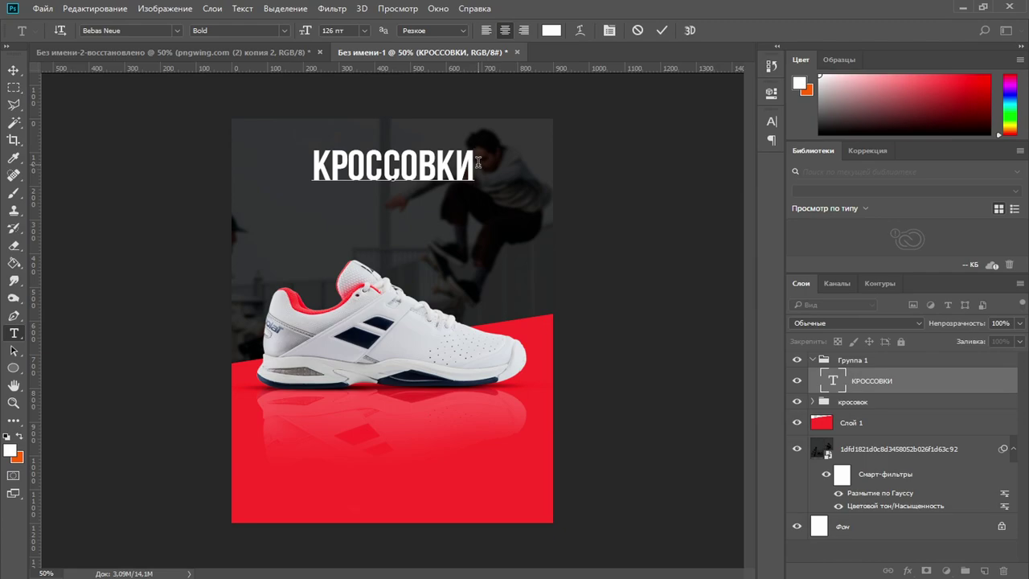
key(Return)
text(SCATE SHOES)
Bring up the character settings and increase the leading of the "SCATE SHOES" line to 117.85 pt
key(ctrl+a)
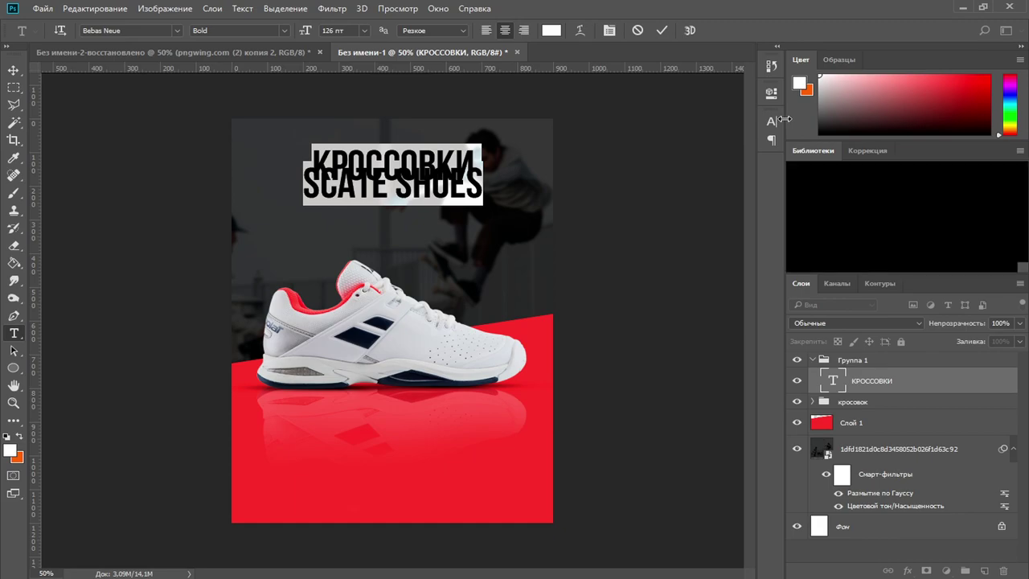
drag(784, 118, 815, 122)
key(ctrl+Return)
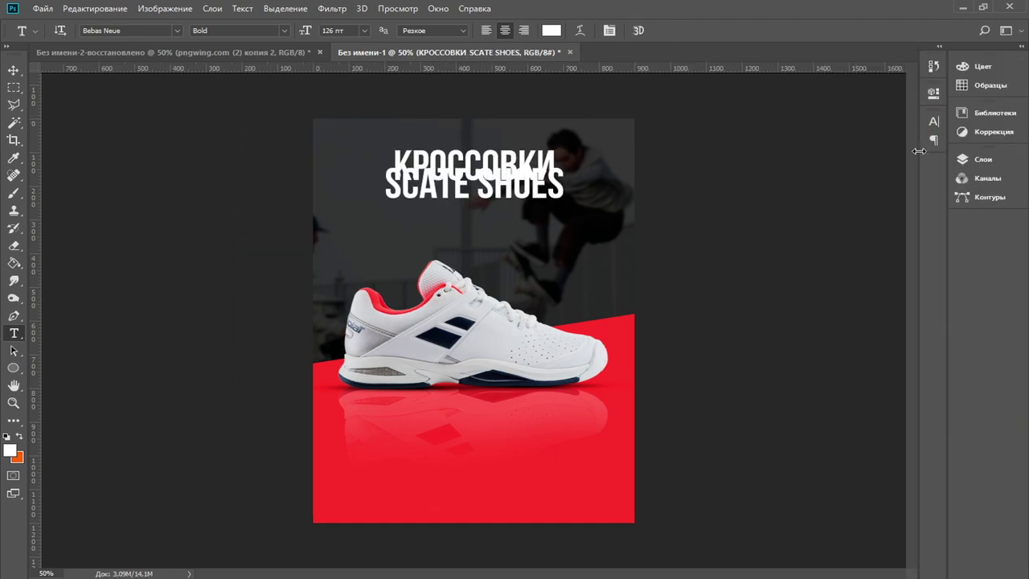
drag(919, 147, 742, 153)
drag(472, 186, 279, 197)
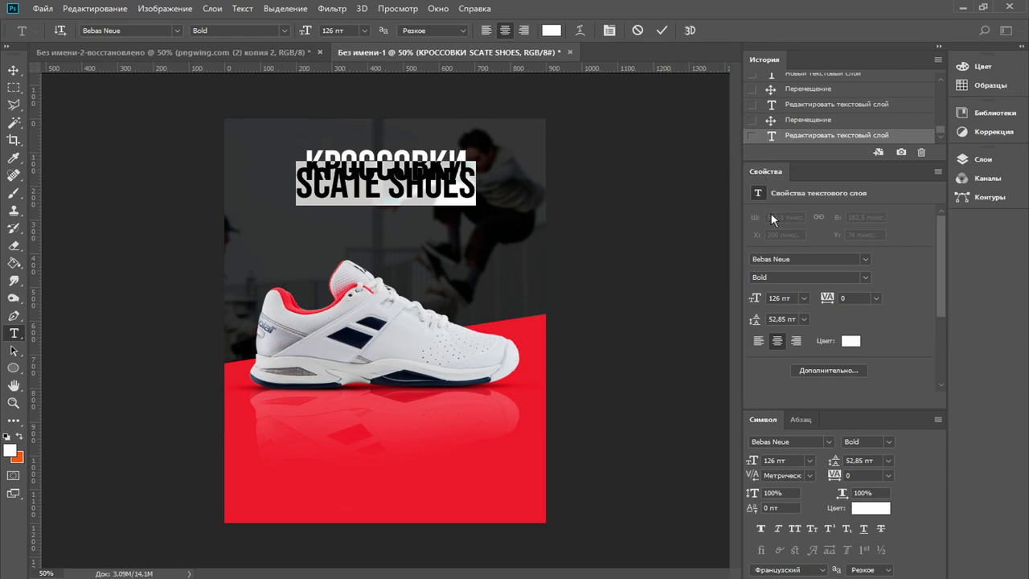
click(738, 184)
click(771, 124)
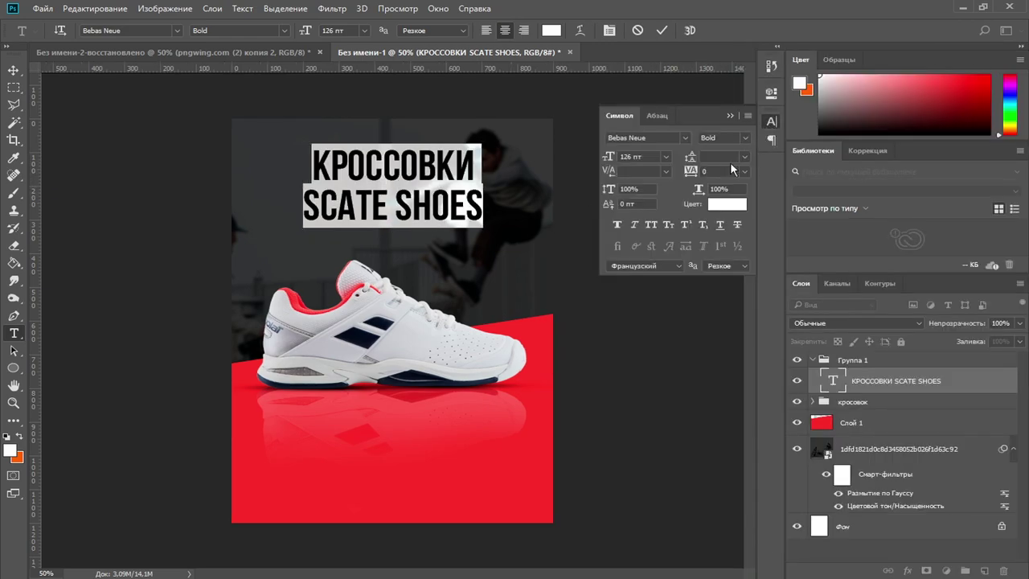
Set the leading of the "SCATE SHOES" line to 134.85 pt and commit the text edit
click(454, 184)
triple_click(486, 209)
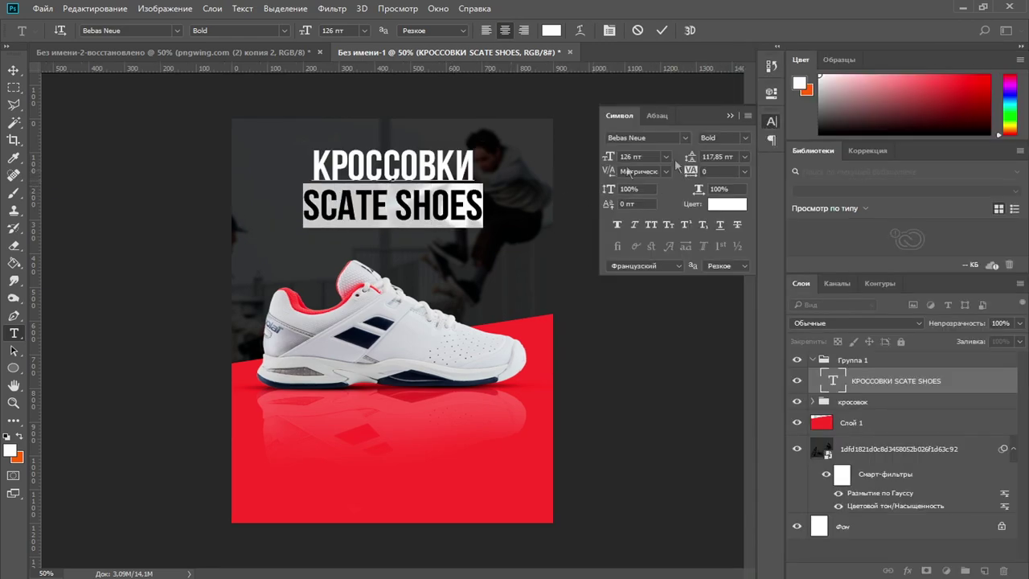
click(726, 157)
scroll(718, 157, up, 6)
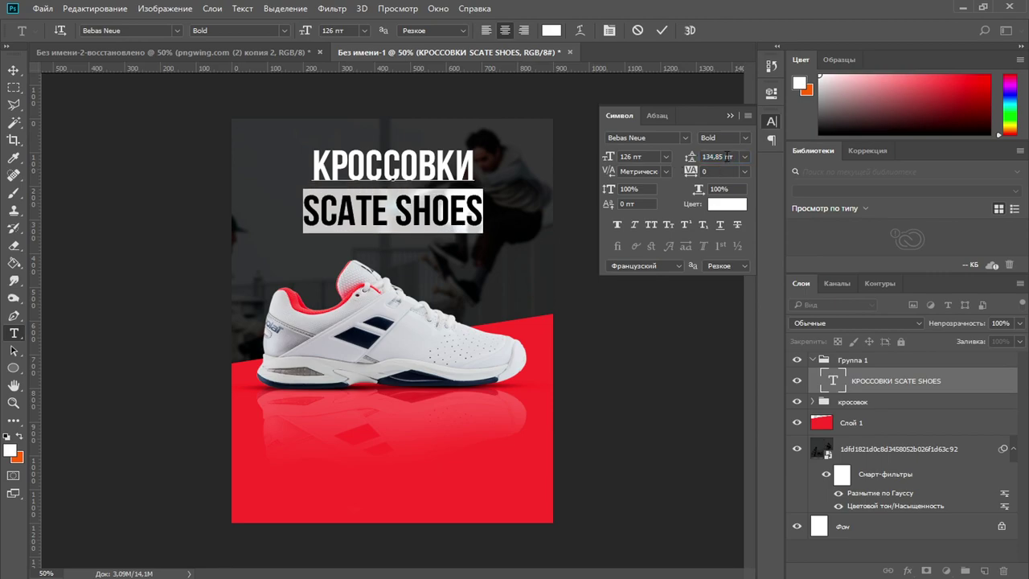
click(14, 87)
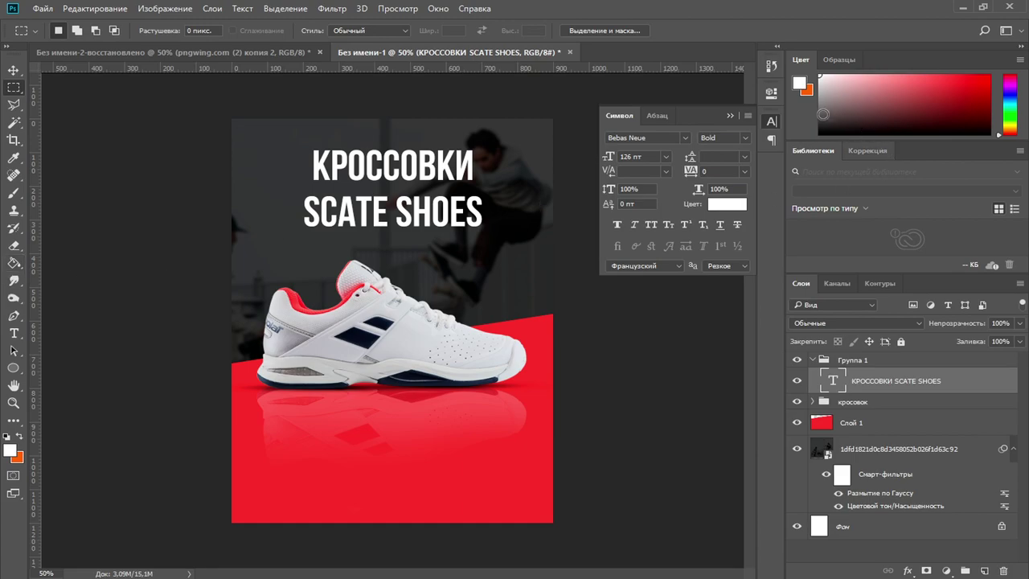
Add a new layer beneath the heading text in its group and sample the base's red as the foreground colour
click(730, 115)
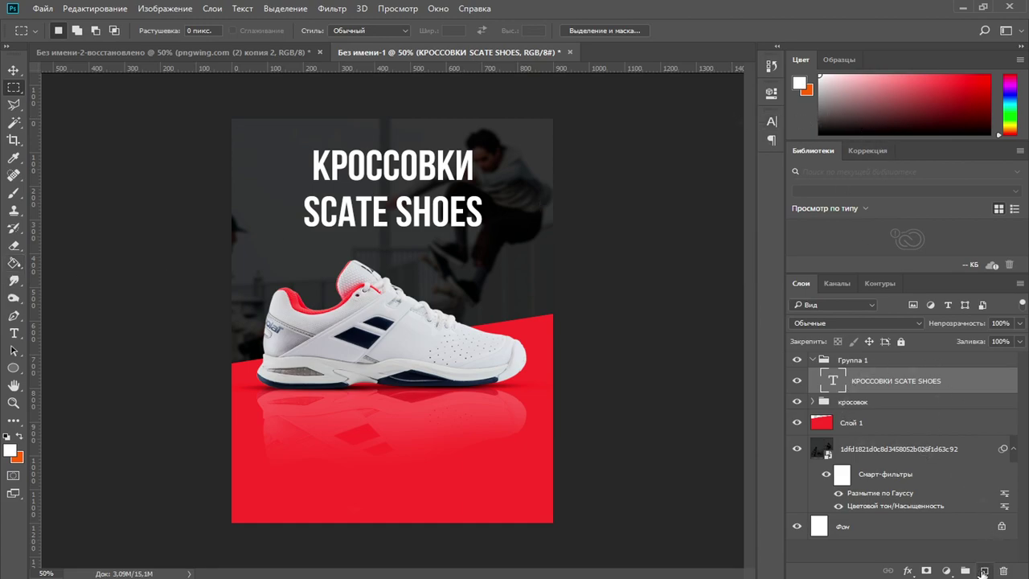
click(984, 569)
drag(885, 401, 887, 414)
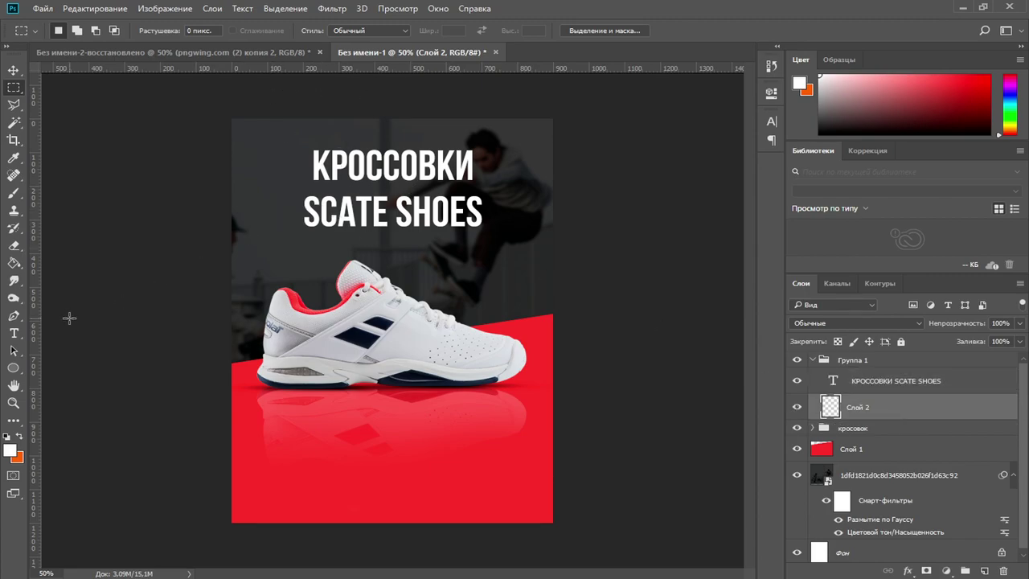
click(14, 265)
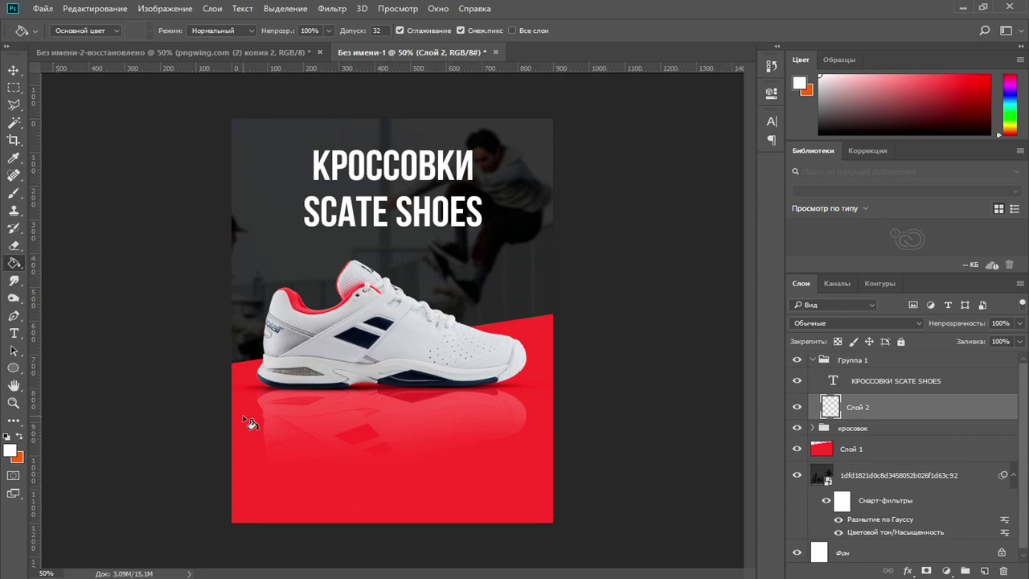
alt+click(245, 442)
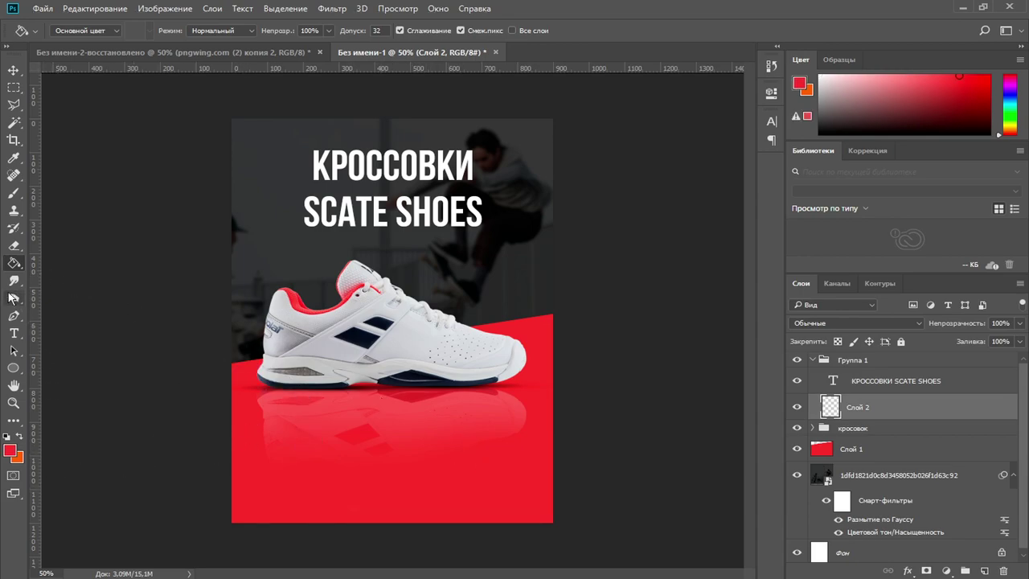
Fill a rectangular selection around "SCATE SHOES" with the sampled red on the new layer and clear the selection
drag(14, 87, 61, 90)
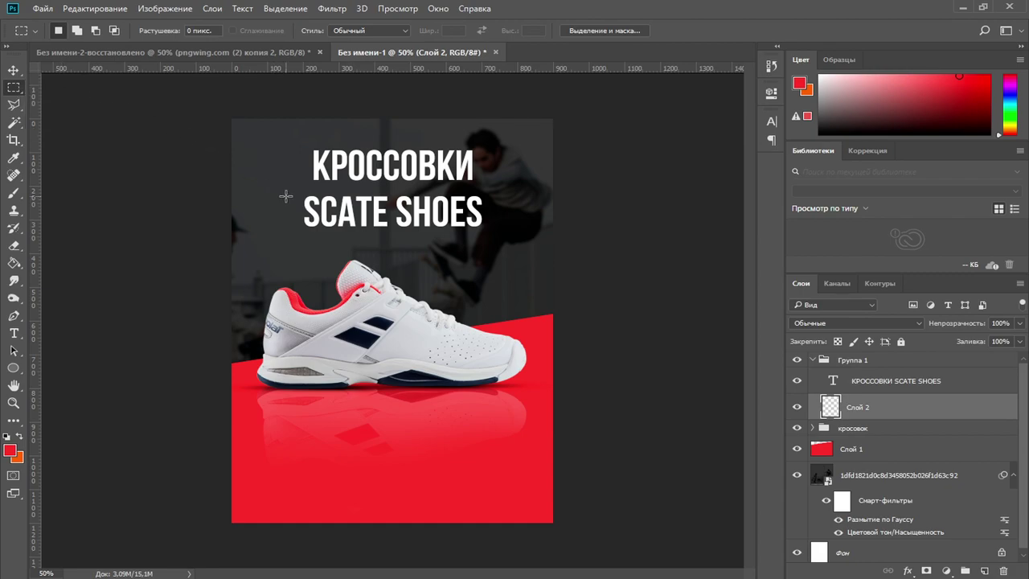
mouse_move(287, 188)
mouse_down()
mouse_move(313, 211)
mouse_move(390, 237)
mouse_move(497, 235)
mouse_up()
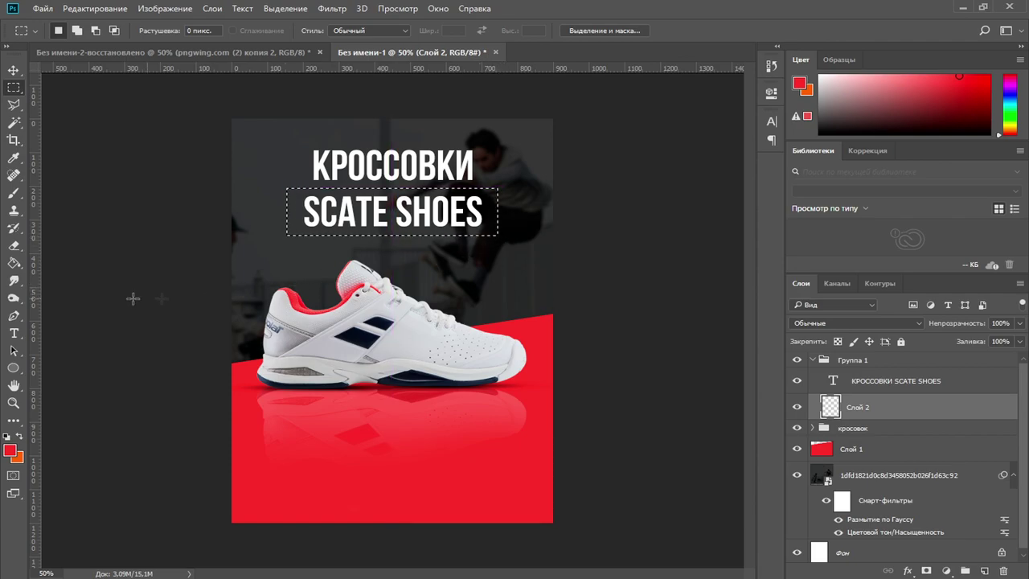
click(14, 263)
click(384, 224)
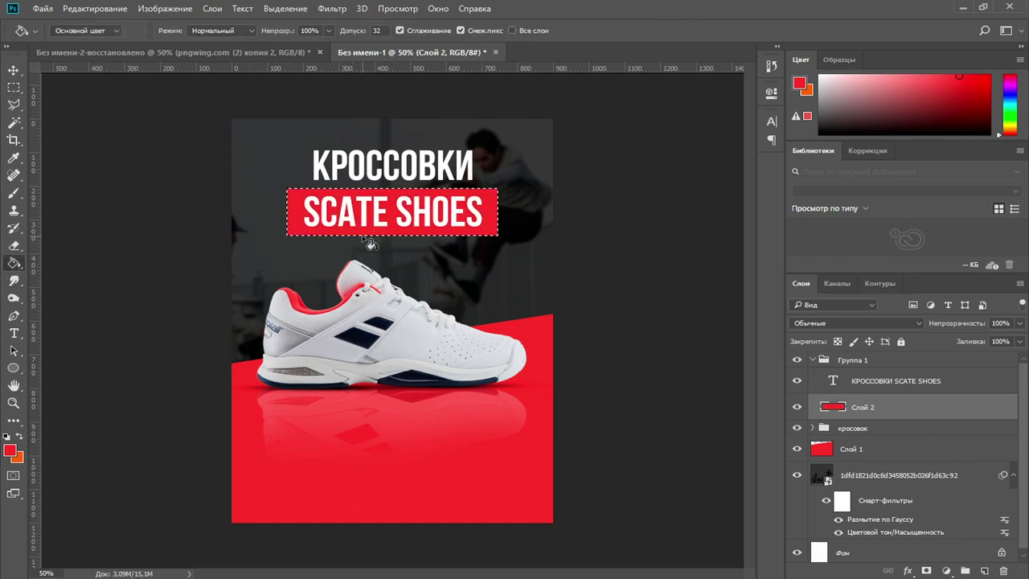
click(14, 87)
key(ctrl+d)
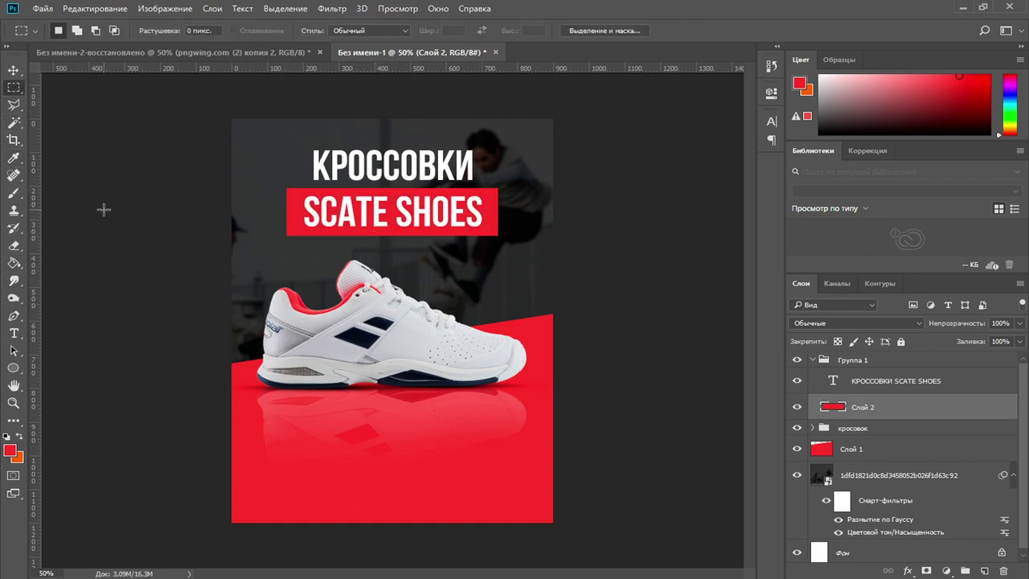
Hide the "кросовок" group and move the heading group down to the slanted edge of the red base
click(860, 360)
click(14, 71)
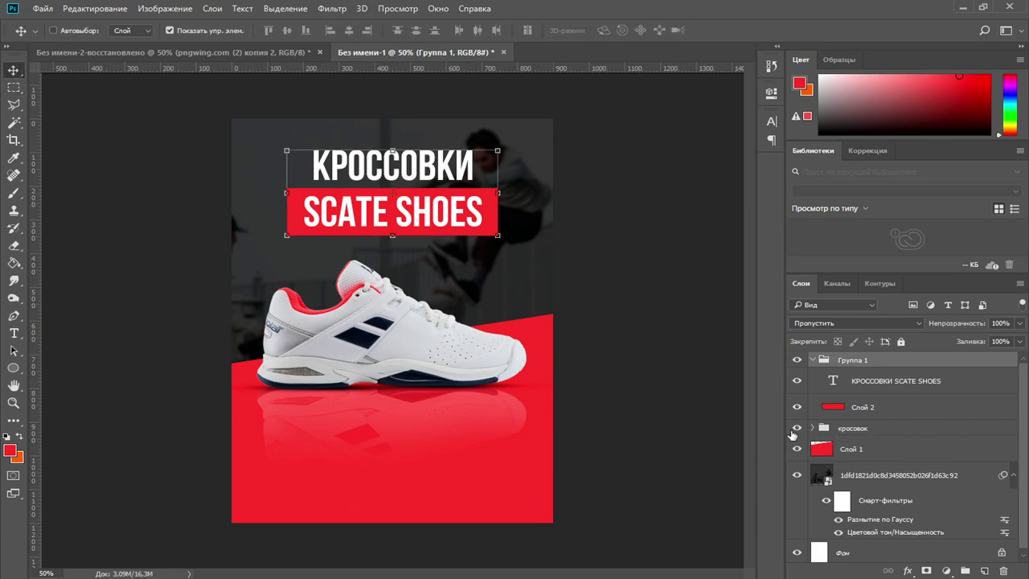
click(796, 427)
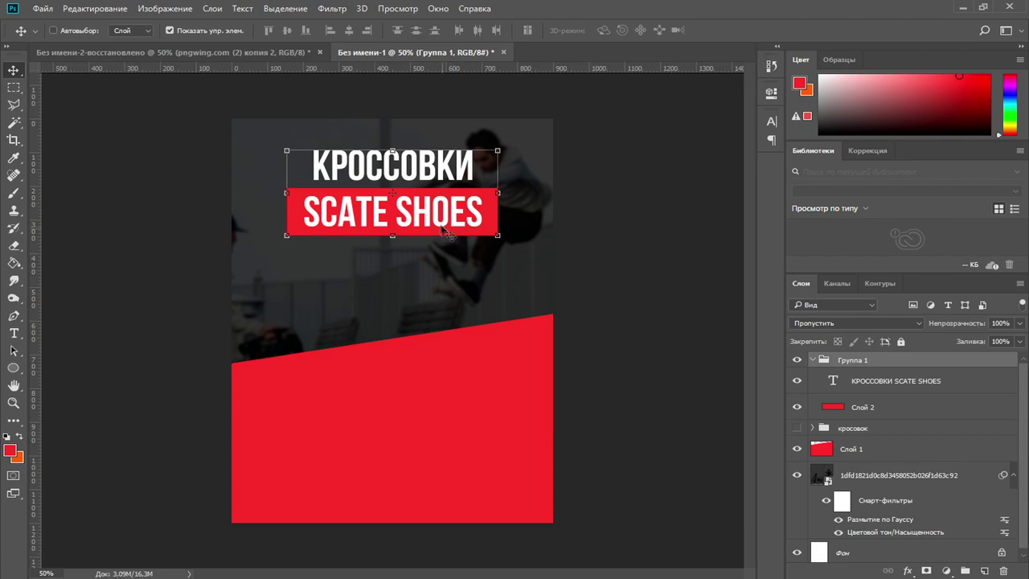
drag(438, 211, 435, 320)
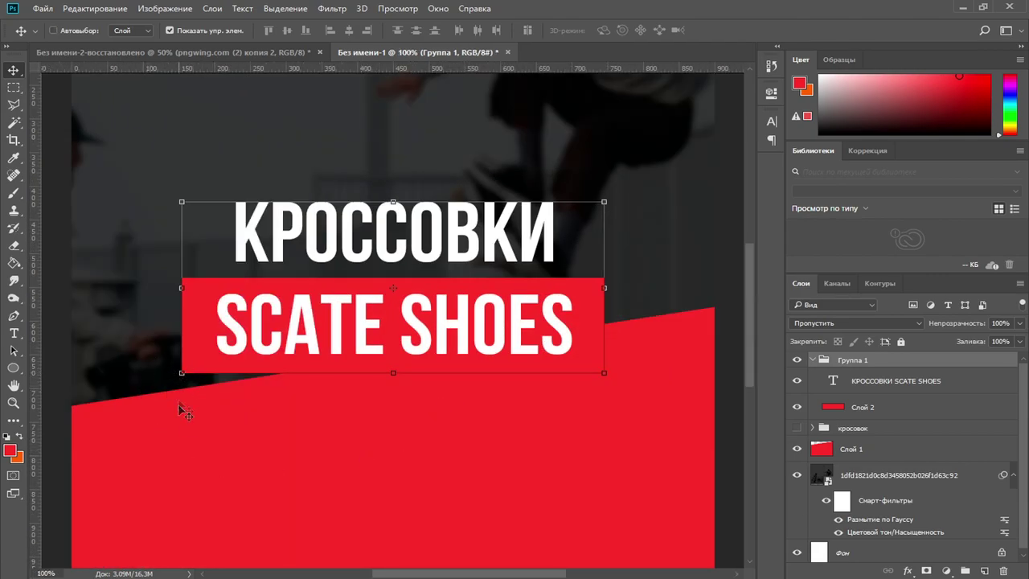
key(Down)
key(Down)
key(Down)
key(Down)
key(Down)
key(Down)
key(Down)
key(Down)
key(Down)
key(Down)
key(Down)
key(Down)
key(Down)
key(Down)
key(Down)
key(Down)
key(Down)
key(Down)
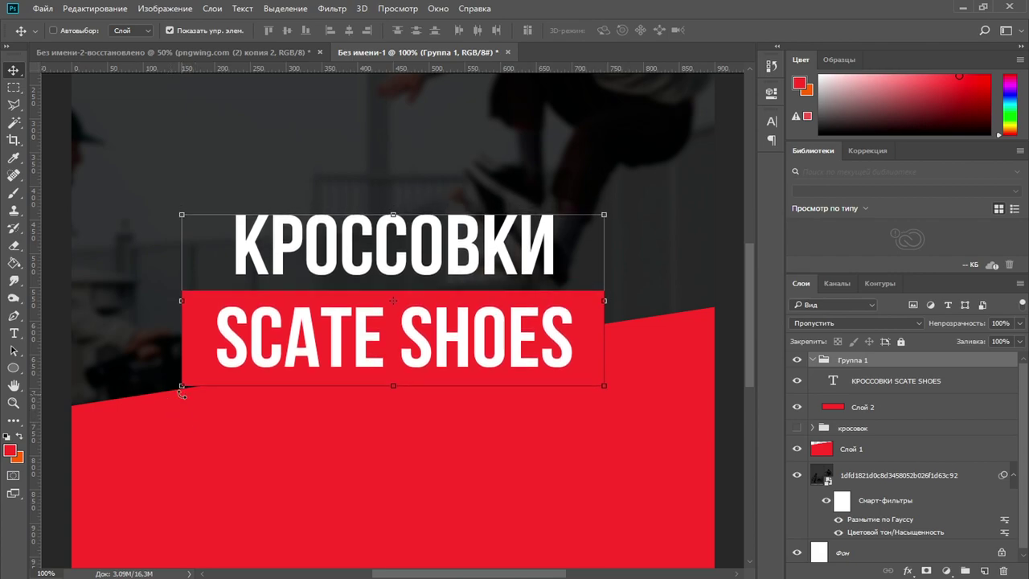
key(Down)
key(Down)
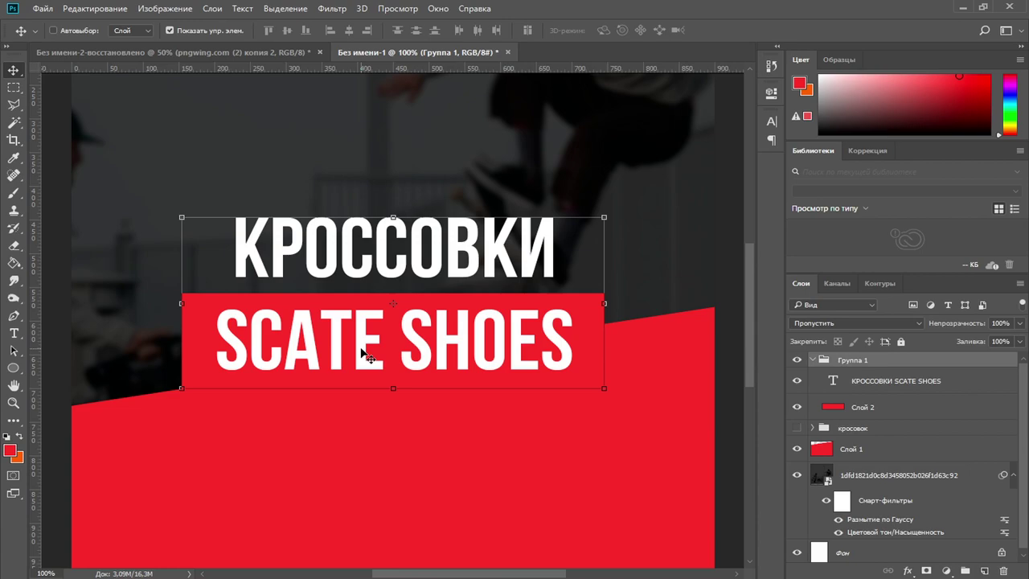
Skew the heading group vertically by -9.21° and align its red plate with the slanted edge of the red base
key(ctrl)
drag(607, 305, 607, 274)
drag(524, 304, 530, 368)
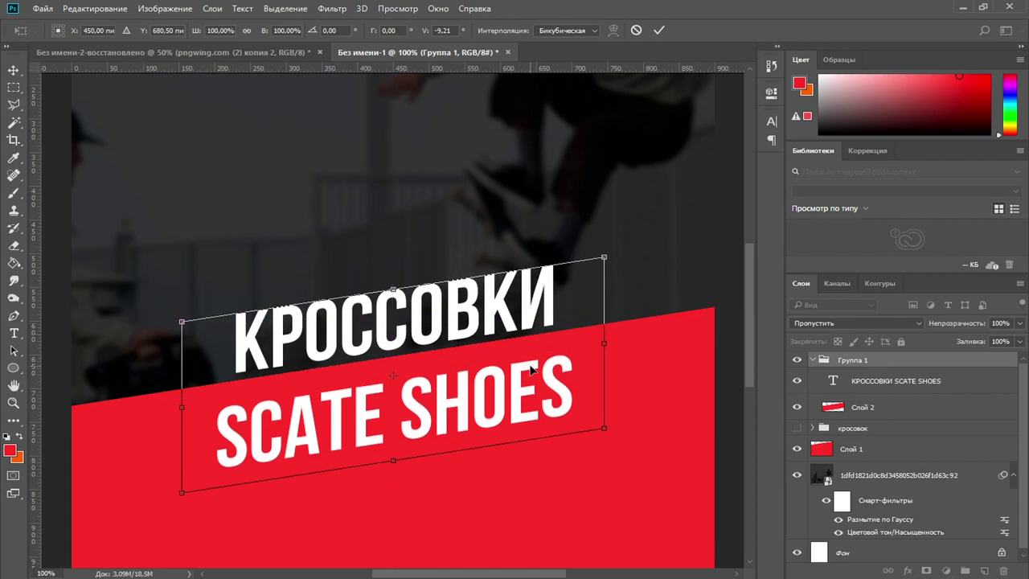
key(Down)
key(Down)
key(Down)
key(Down)
key(Down)
key(Down)
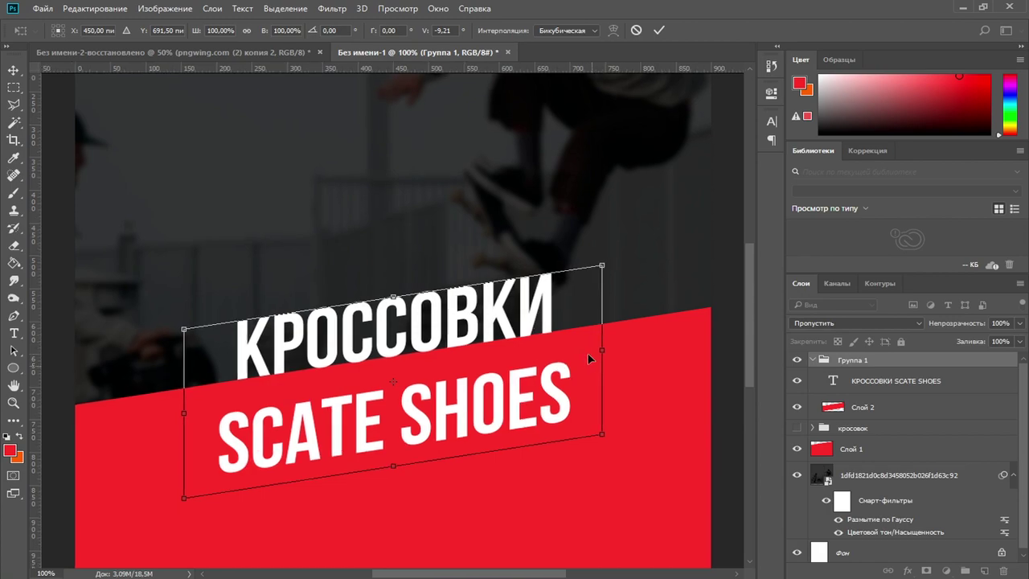
Move the skewed heading group back to the upper part of the poster, apply the transform and show the "кросовок" group again
key(ctrl+minus)
key(ctrl+minus)
drag(430, 366, 430, 209)
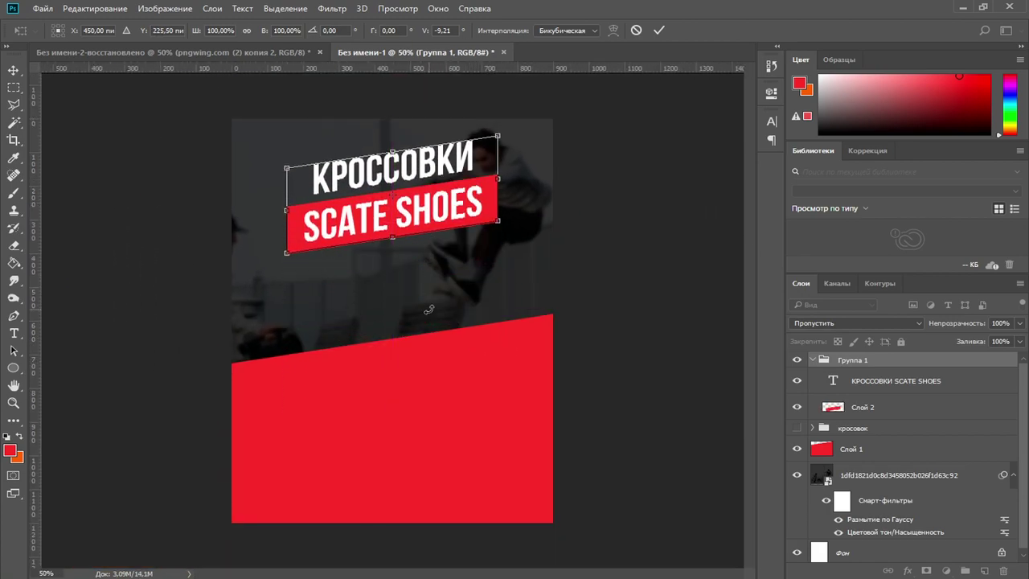
key(Down)
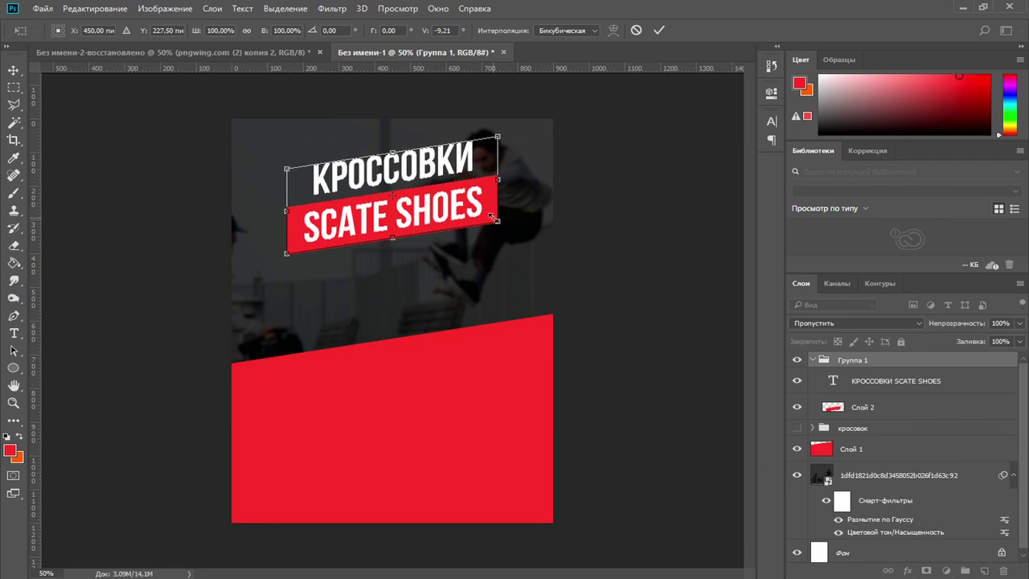
click(14, 70)
click(437, 229)
key(Up)
key(Up)
key(Up)
key(Up)
key(Up)
key(Up)
key(Up)
key(Up)
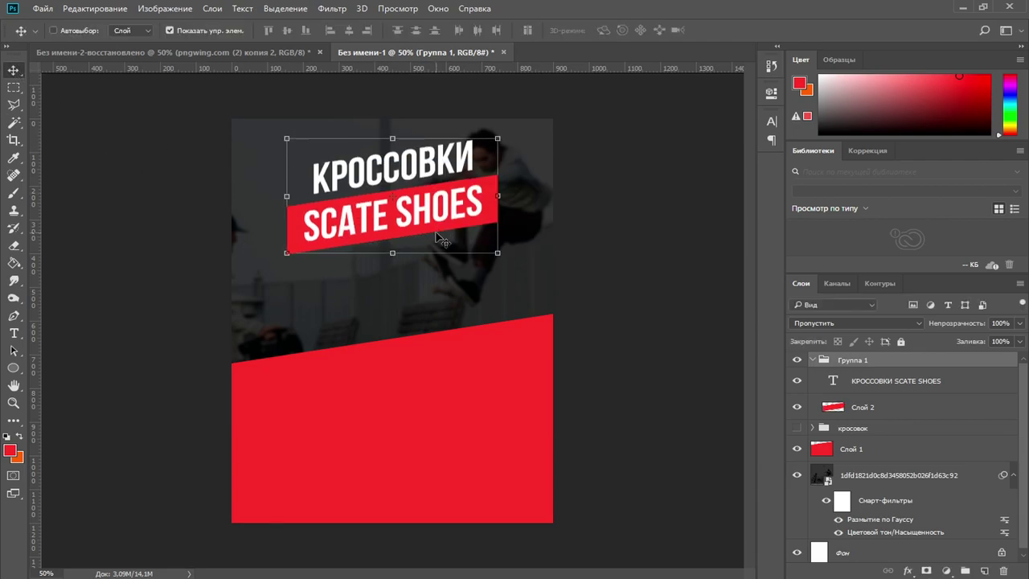
click(796, 429)
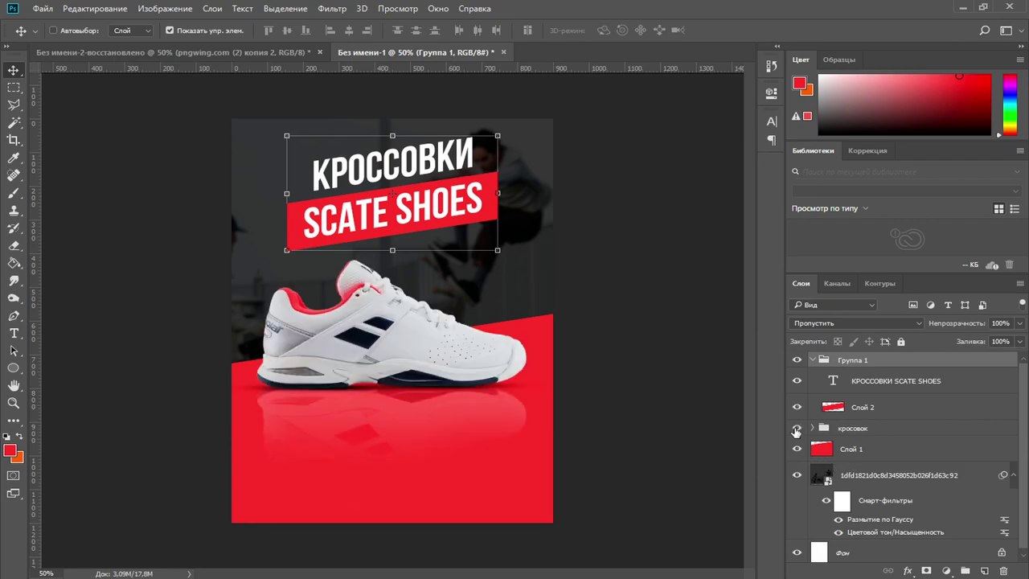
Brighten the sneaker layer "pngwing.com (2) копия" with Levels, setting the white input level to 225
click(867, 428)
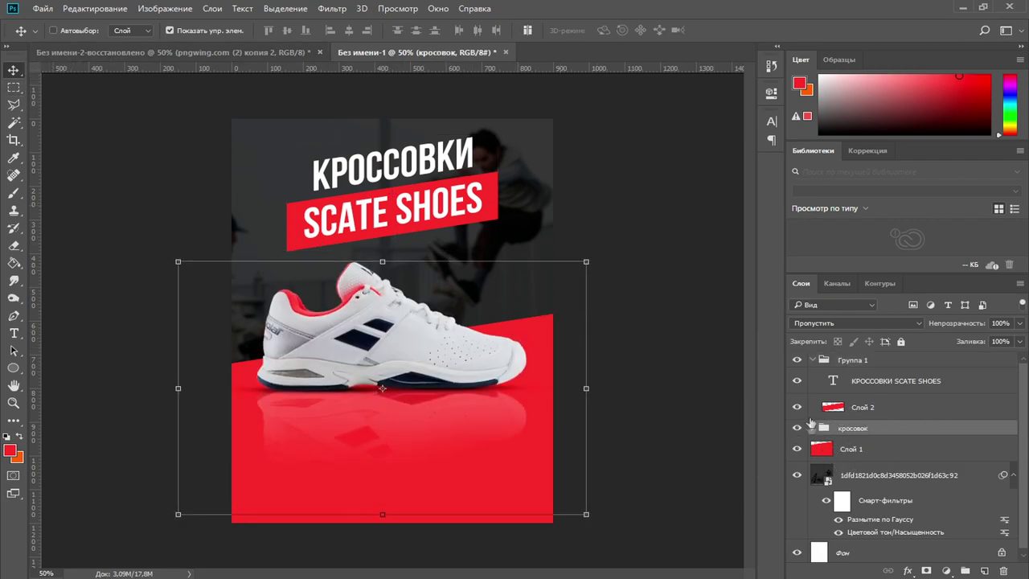
click(814, 427)
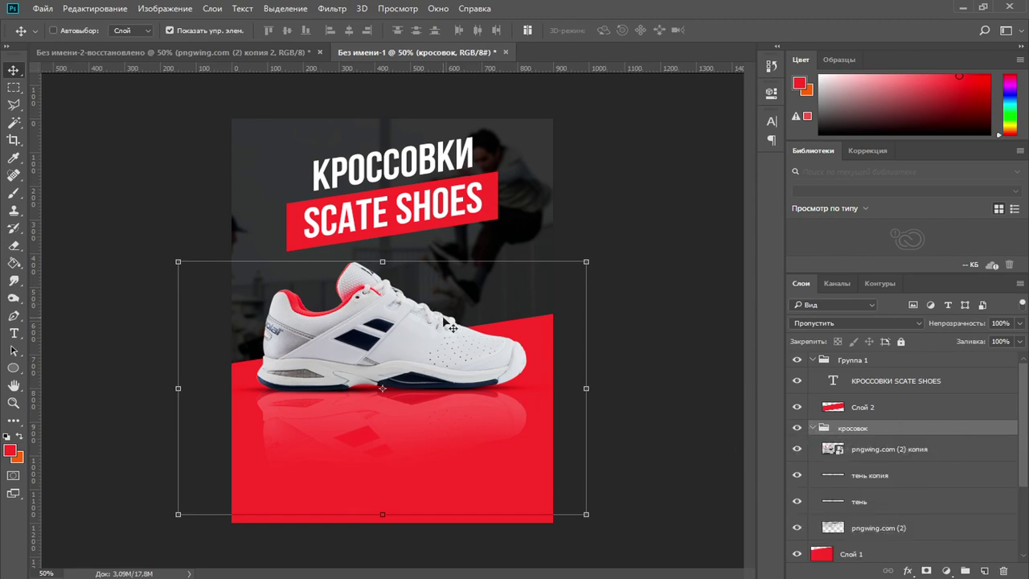
click(905, 453)
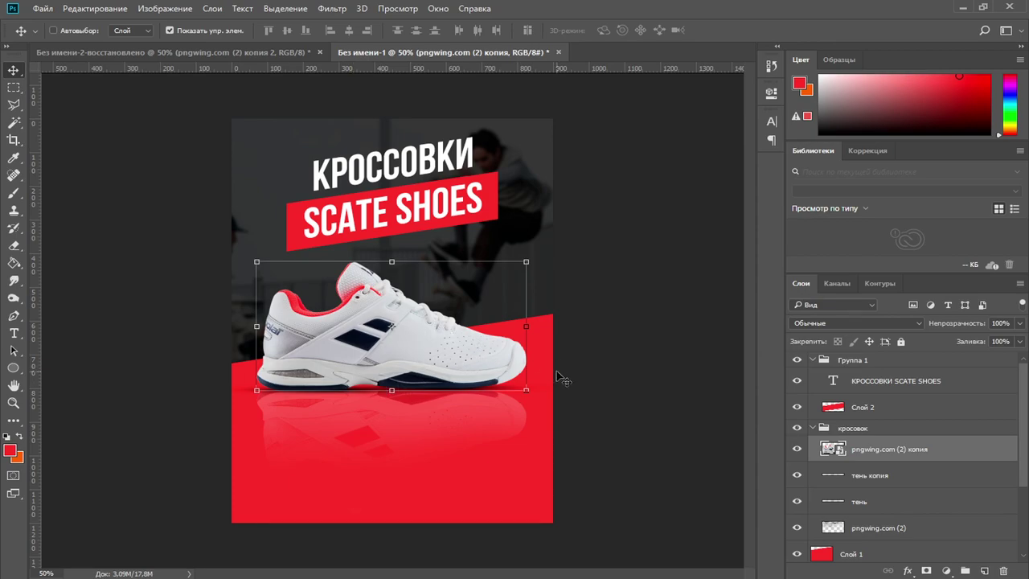
key(ctrl+l)
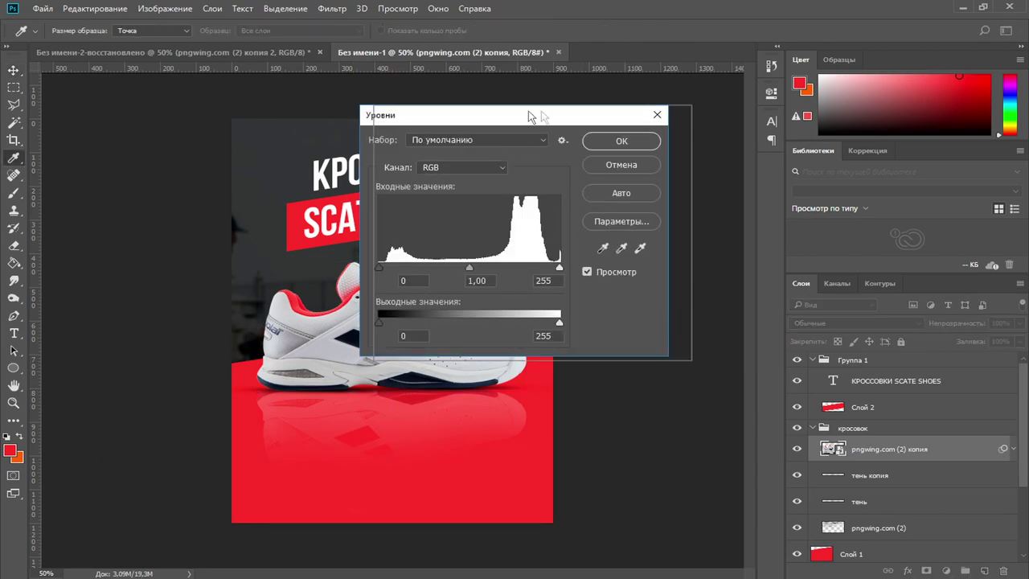
drag(526, 117, 741, 111)
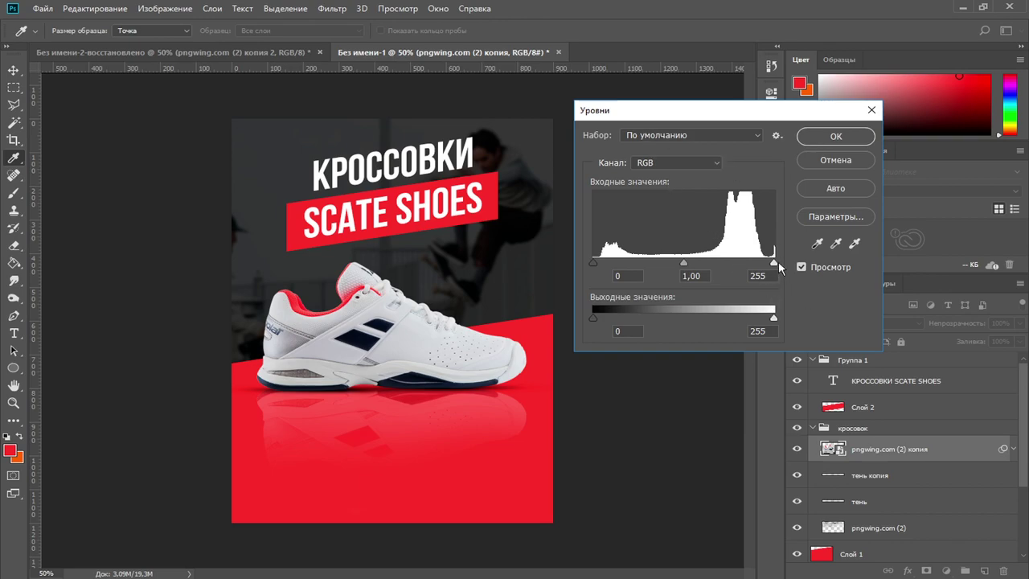
mouse_move(773, 262)
mouse_down()
mouse_move(741, 264)
mouse_move(753, 264)
mouse_up()
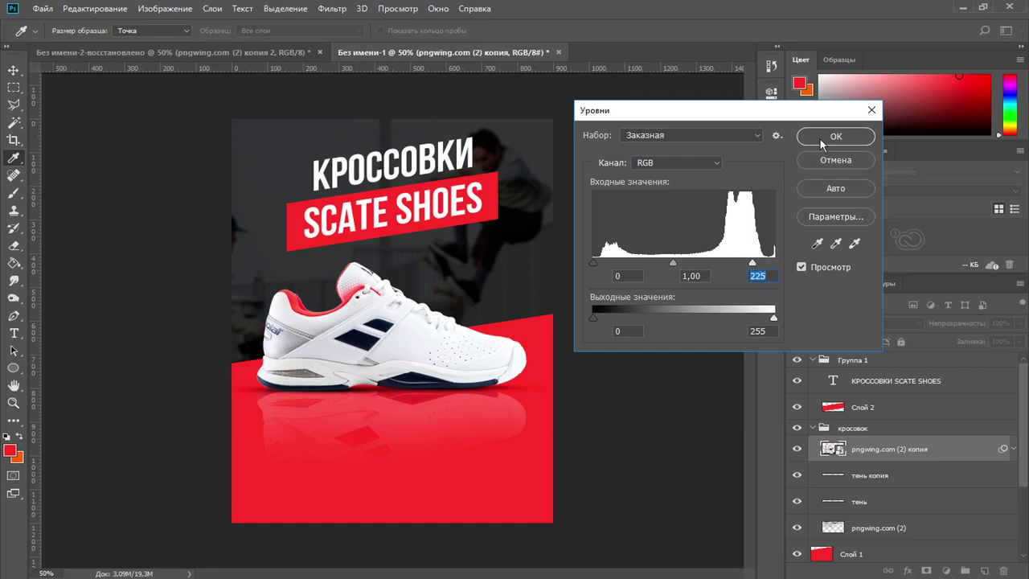
click(820, 138)
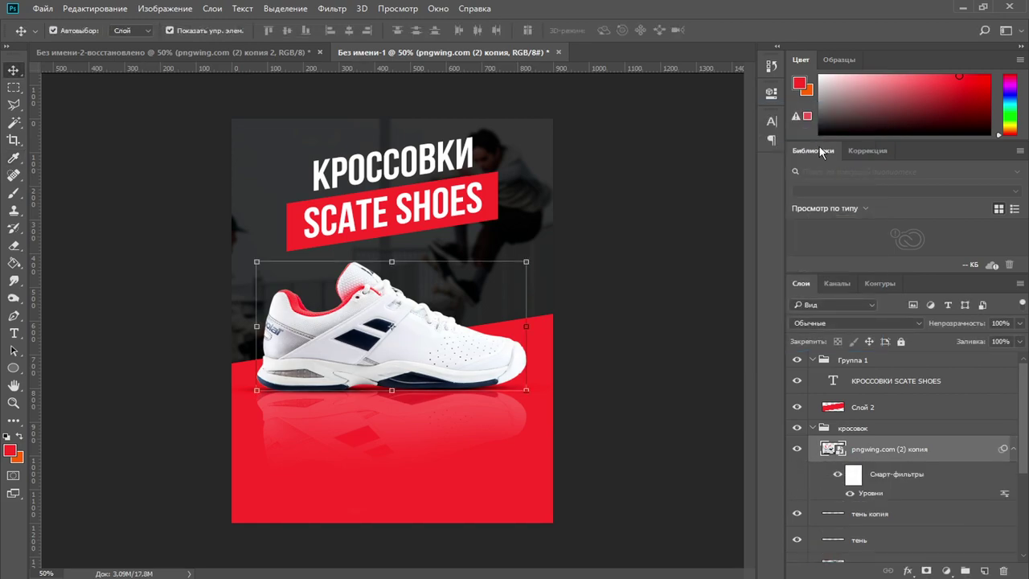
Check the finished example poster in the other document and add a new layer above the heading group in the working poster
click(14, 87)
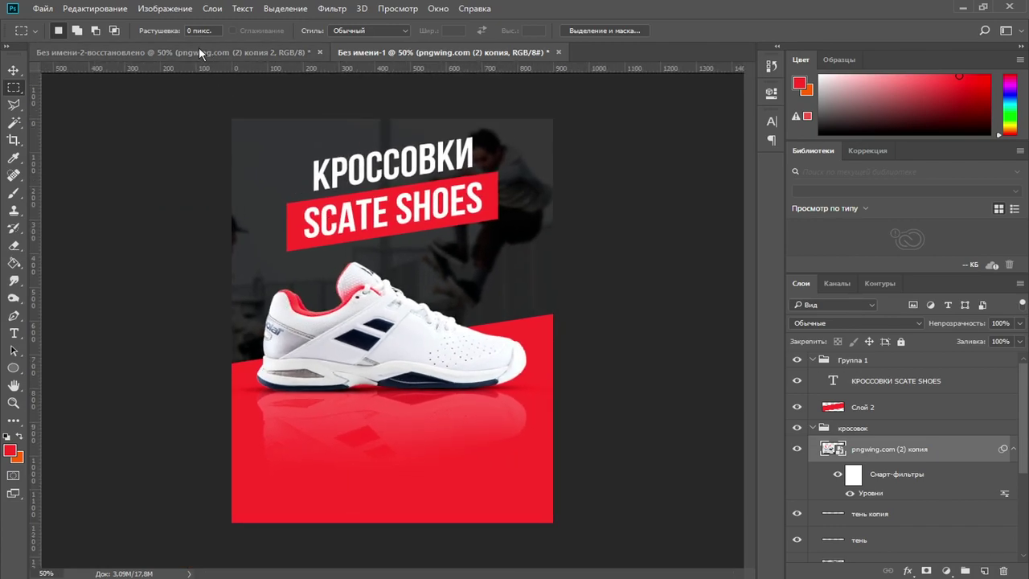
click(200, 51)
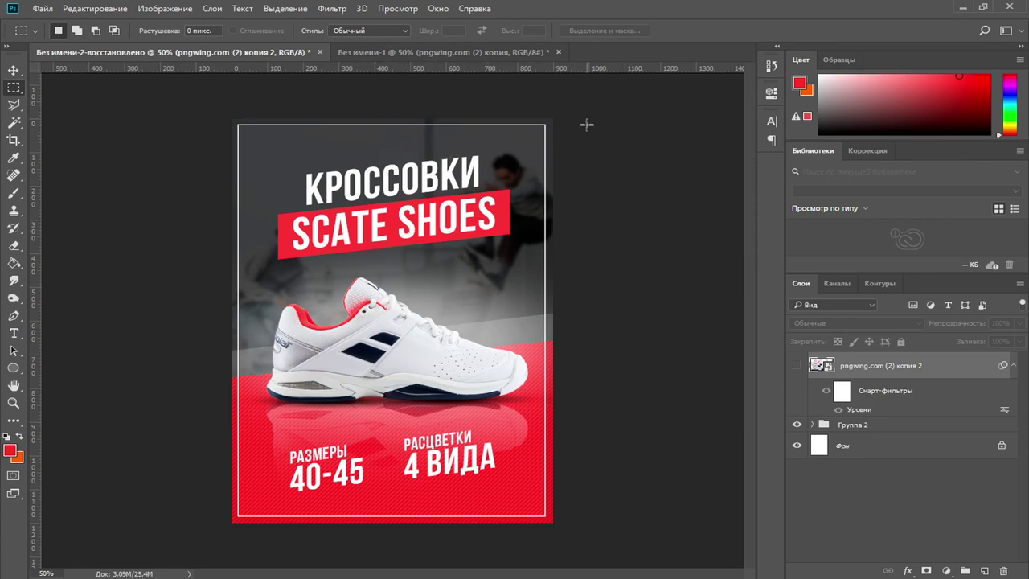
click(403, 51)
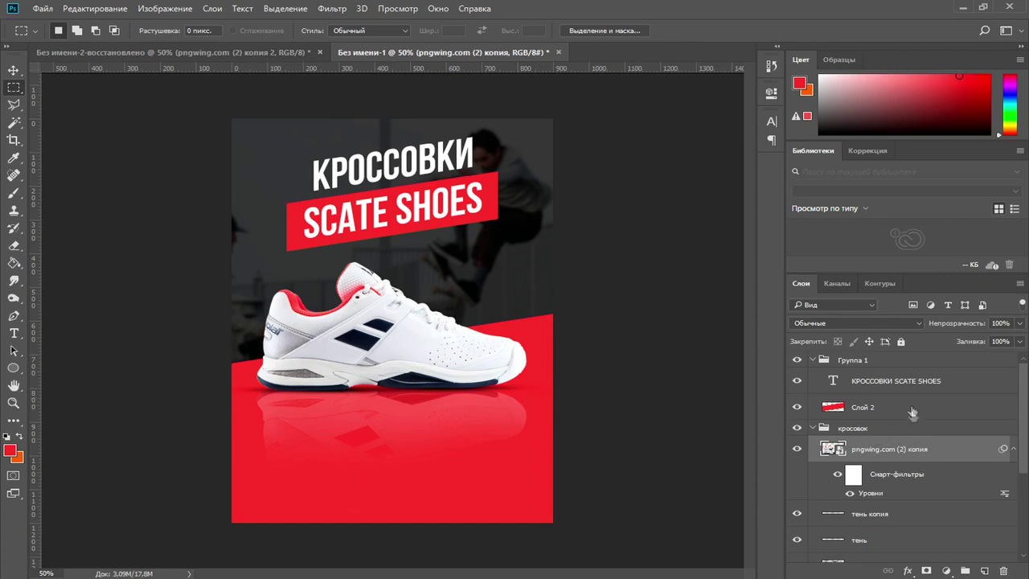
click(894, 360)
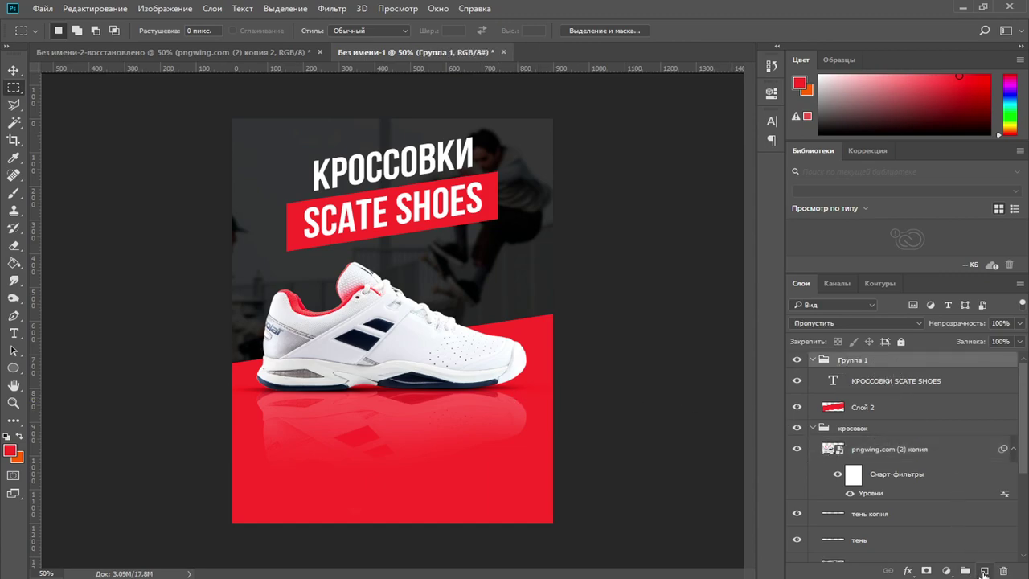
click(984, 573)
drag(879, 380, 861, 351)
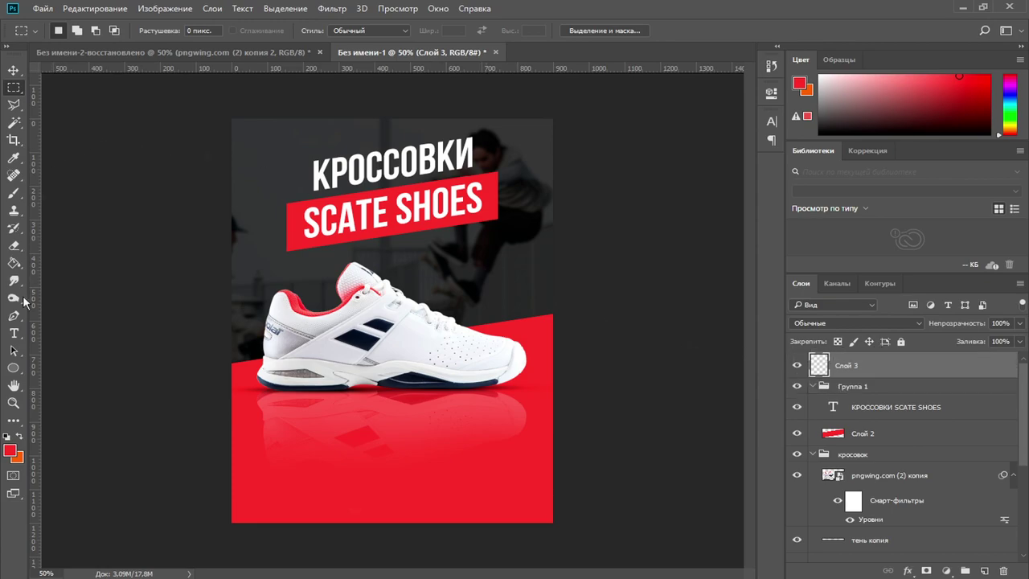
Create a rectangle shape 800 px wide and 1100 px high with the Rectangle tool
click(13, 368)
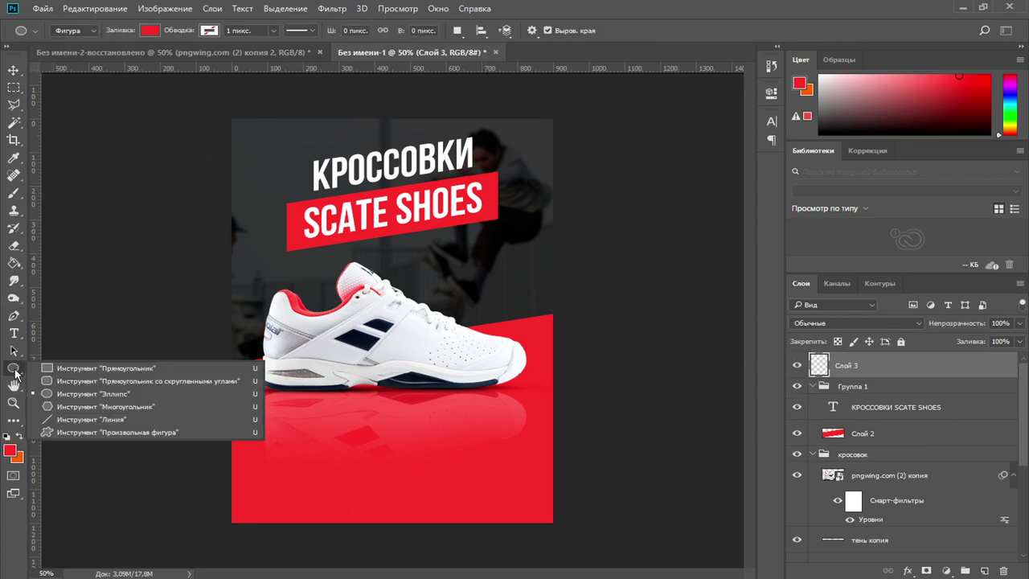
click(100, 371)
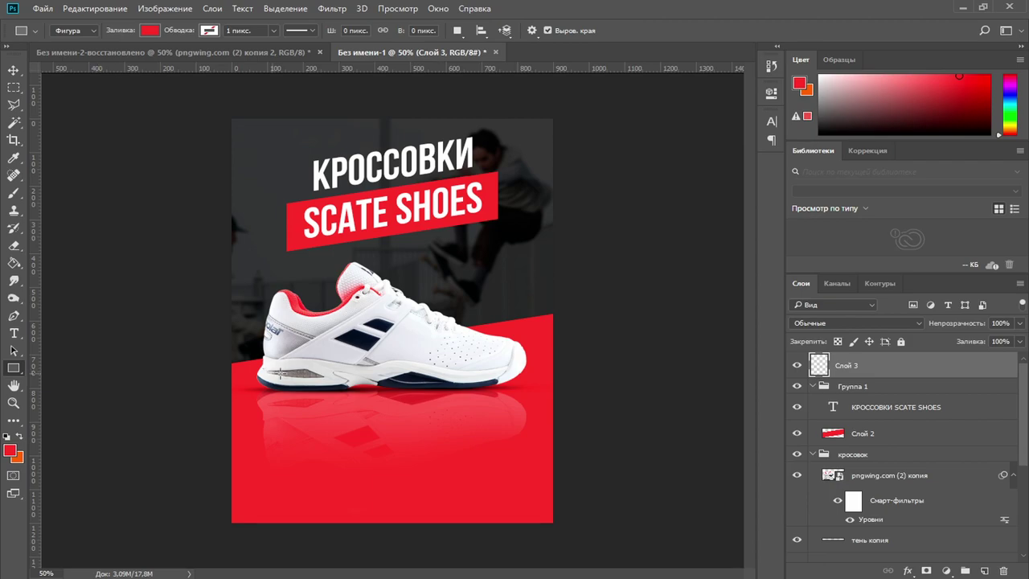
click(401, 319)
click(479, 190)
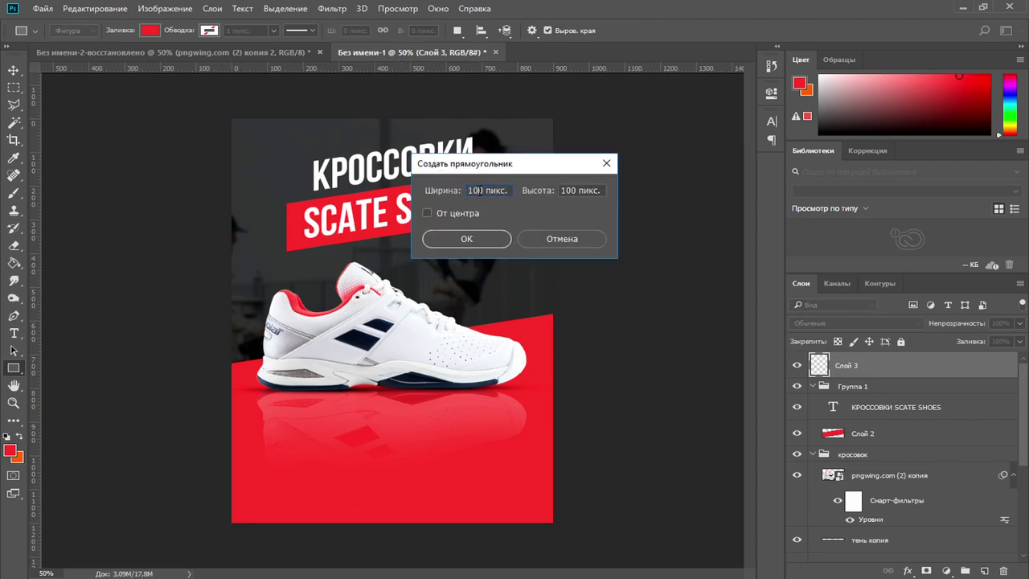
drag(485, 188, 460, 193)
text(800)
click(454, 198)
text(1)
click(459, 241)
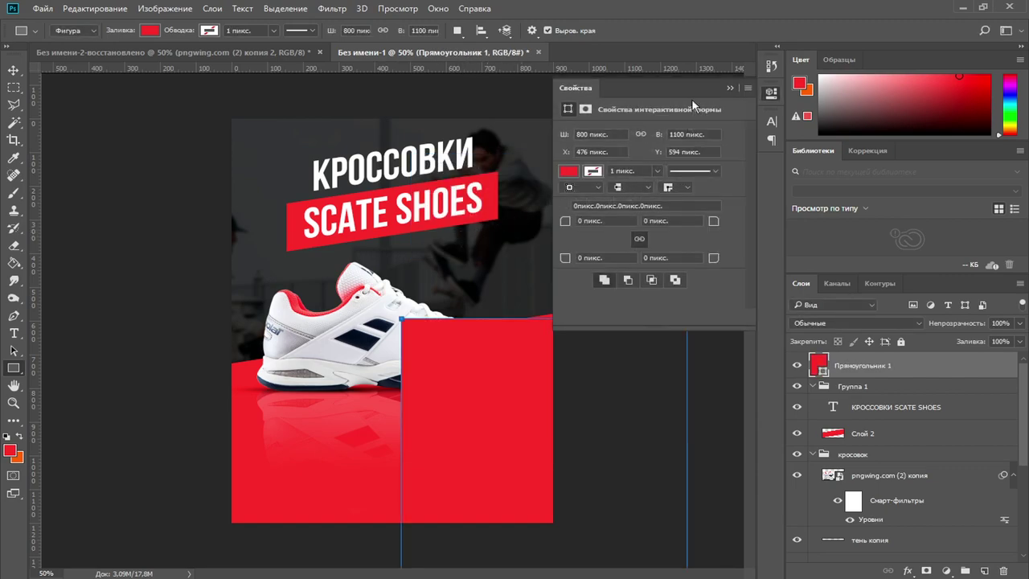
Recolour the new rectangle's fill to a lighter, muted red so it differs from the poster's base
click(730, 88)
double_click(819, 363)
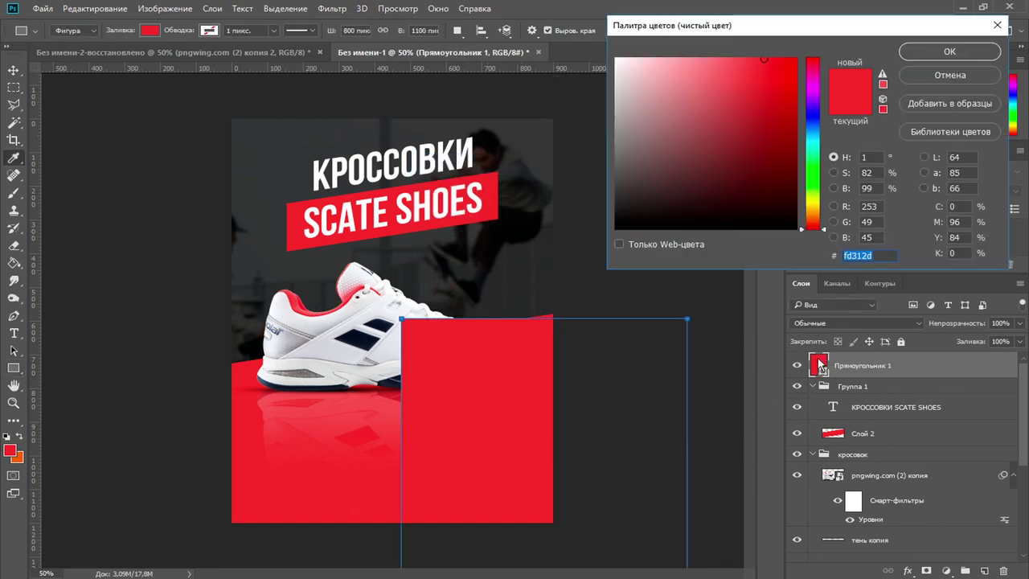
drag(666, 149, 706, 92)
click(947, 53)
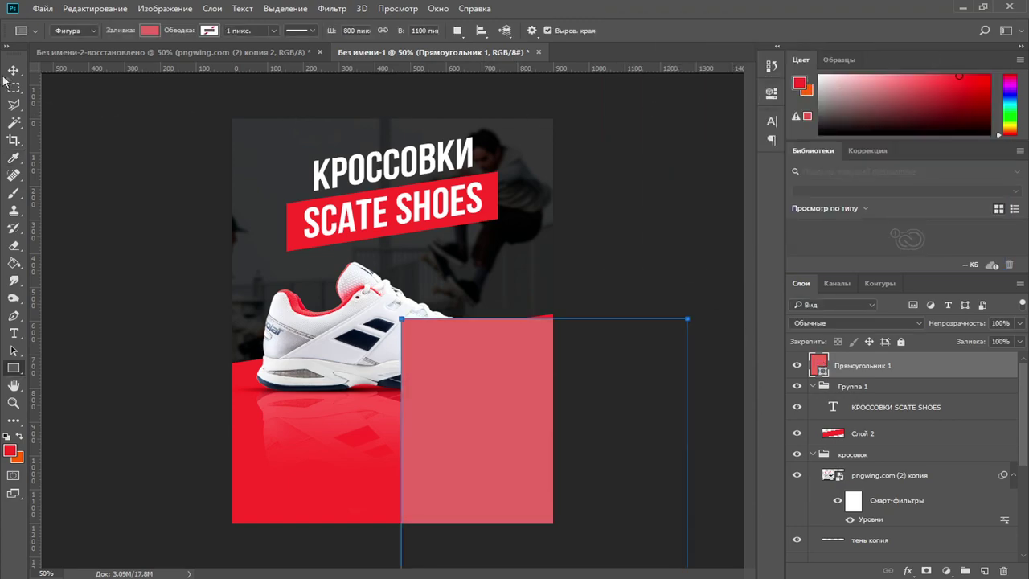
Move the rectangle over the poster so it is centred with a margin on all sides
key(v)
drag(488, 448, 334, 265)
key(Right)
key(Right)
key(Right)
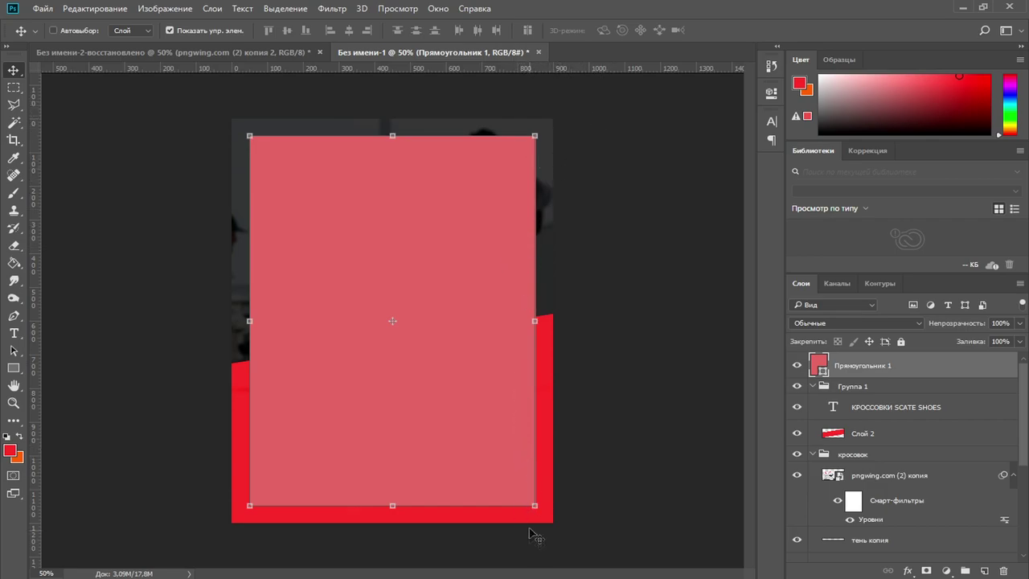
Scale the rectangle up proportionally from its centre to about 105.7% and apply the transform
drag(532, 505, 543, 516)
click(13, 70)
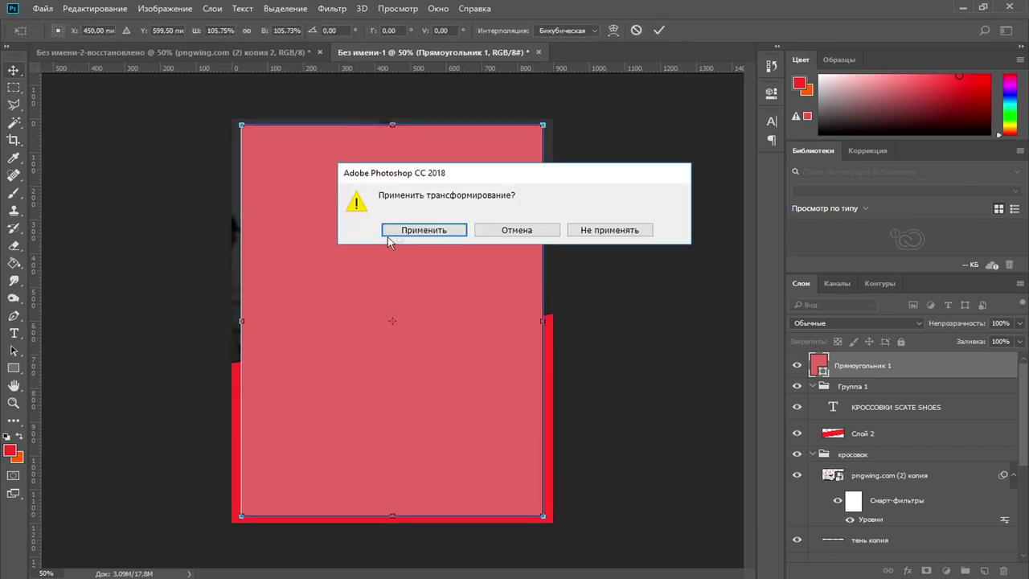
click(425, 232)
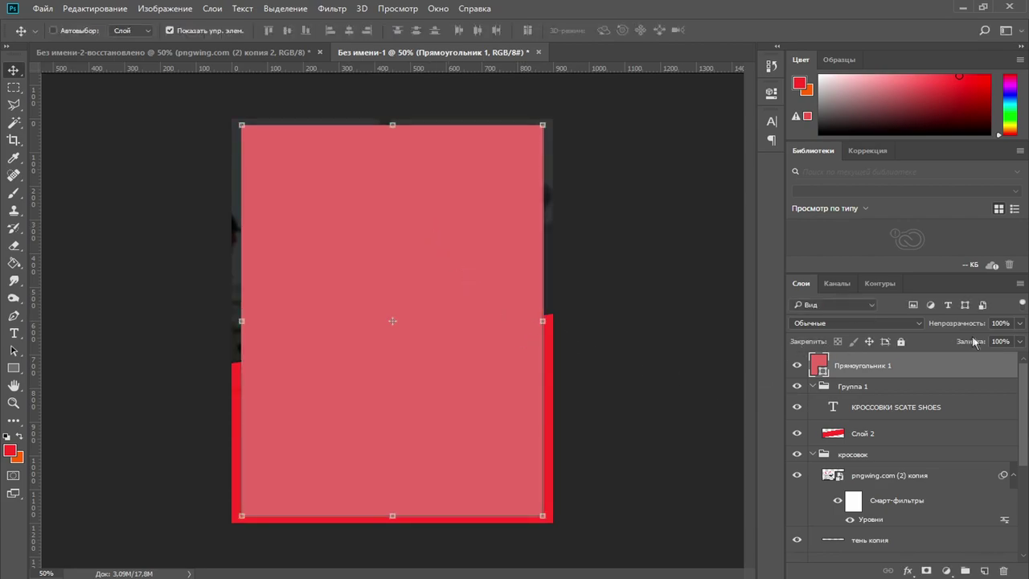
Set the rectangle layer's Fill to 0% while keeping its opacity at 100%
click(1019, 341)
drag(1013, 358, 916, 365)
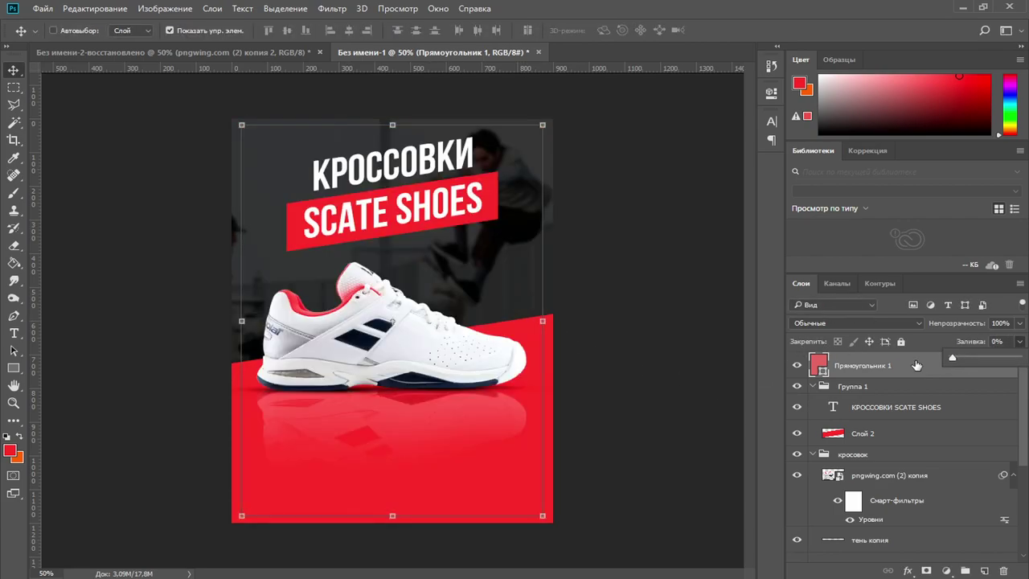
click(865, 368)
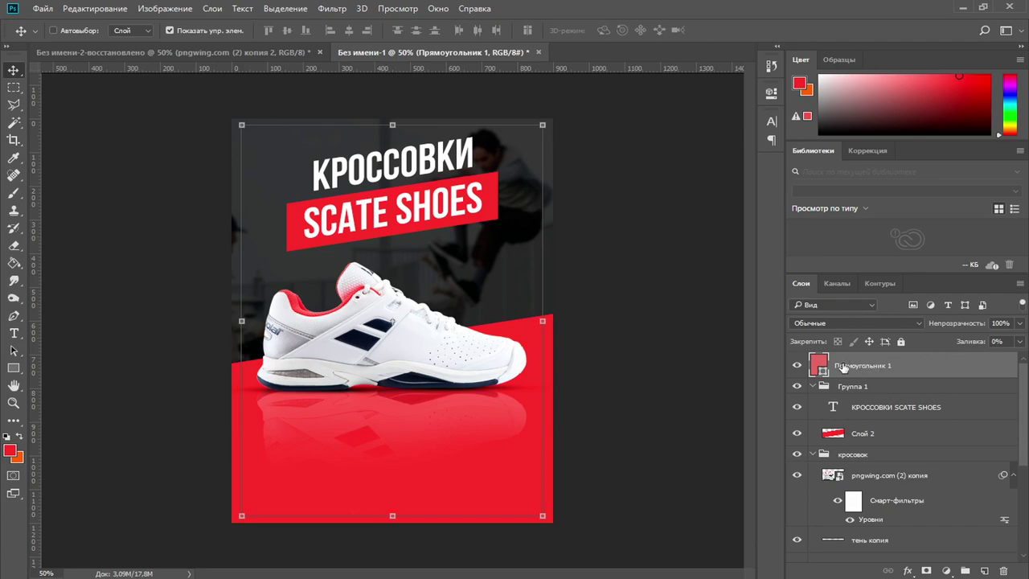
Add a white outside Stroke of 2 px to the rectangle layer in its layer style
right_click(842, 366)
click(546, 77)
drag(385, 71, 569, 76)
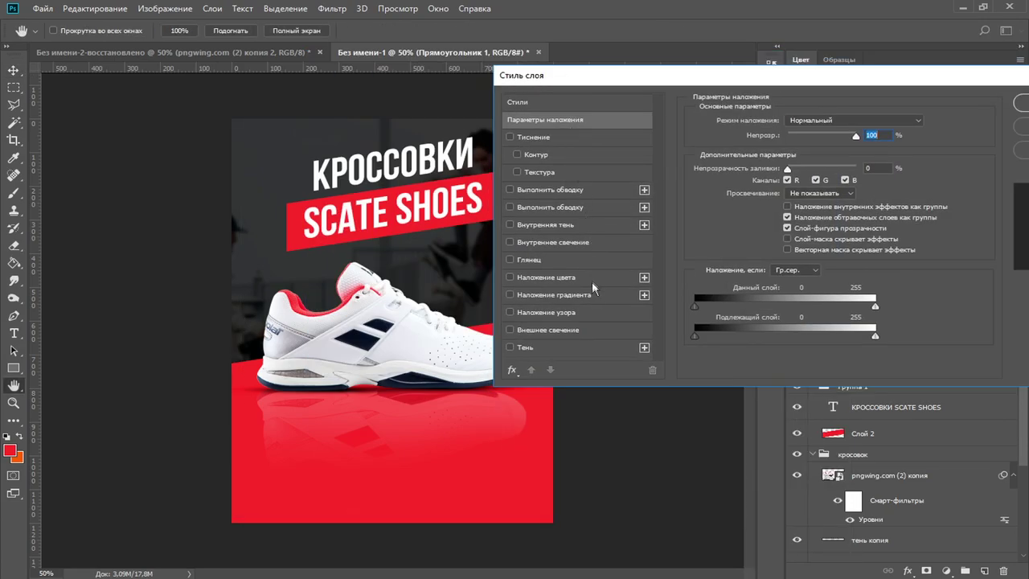
click(561, 193)
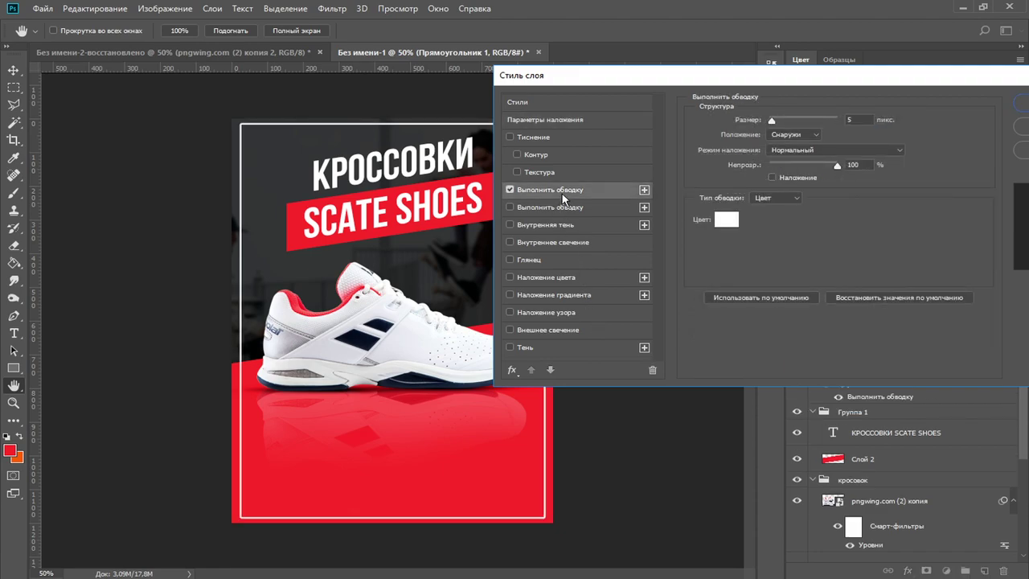
double_click(859, 119)
text(2)
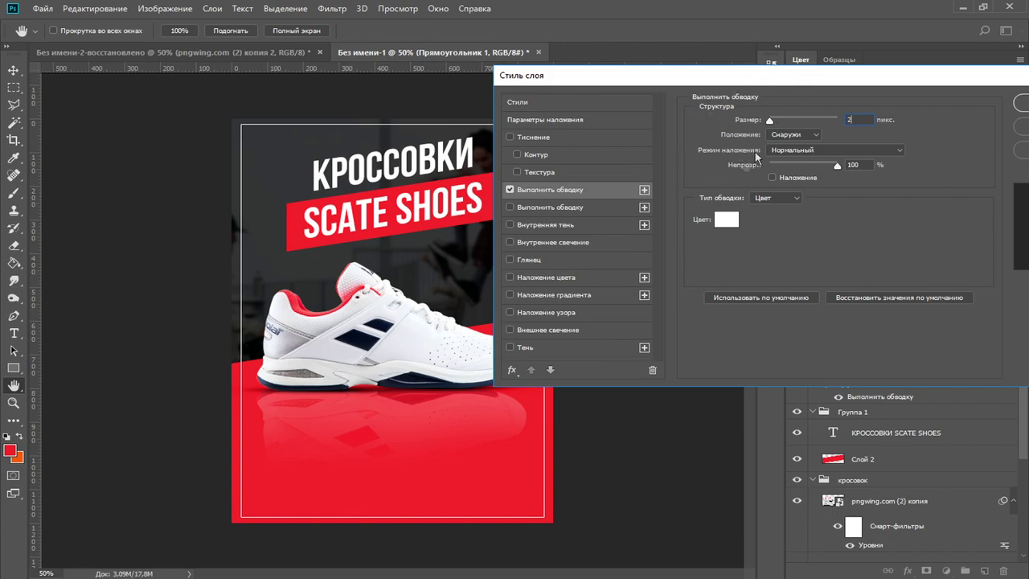
Add a second outside Stroke to the rectangle: 57 px, solid black (000000), 46% opacity, and apply the layer style
click(573, 209)
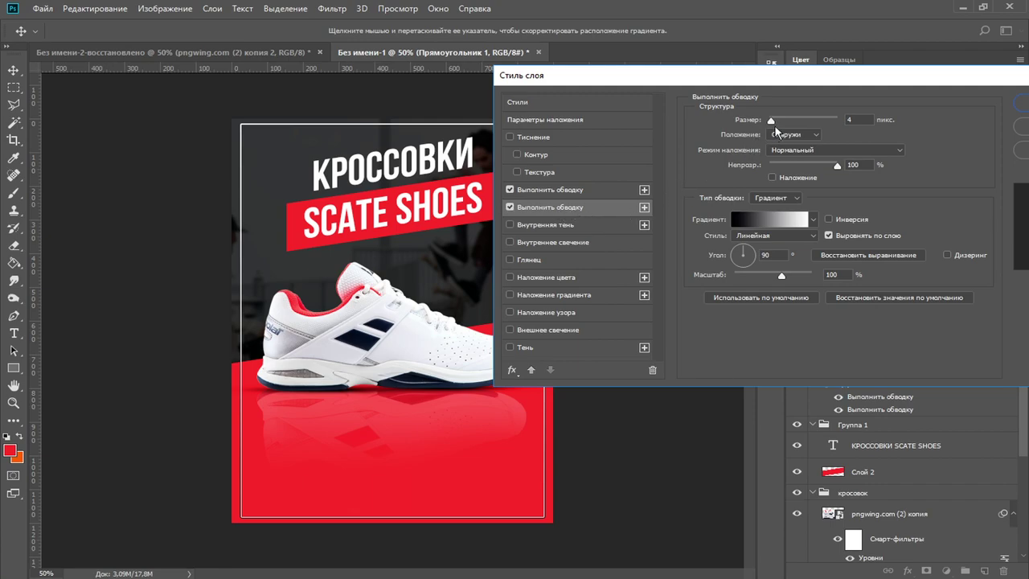
drag(770, 121, 786, 121)
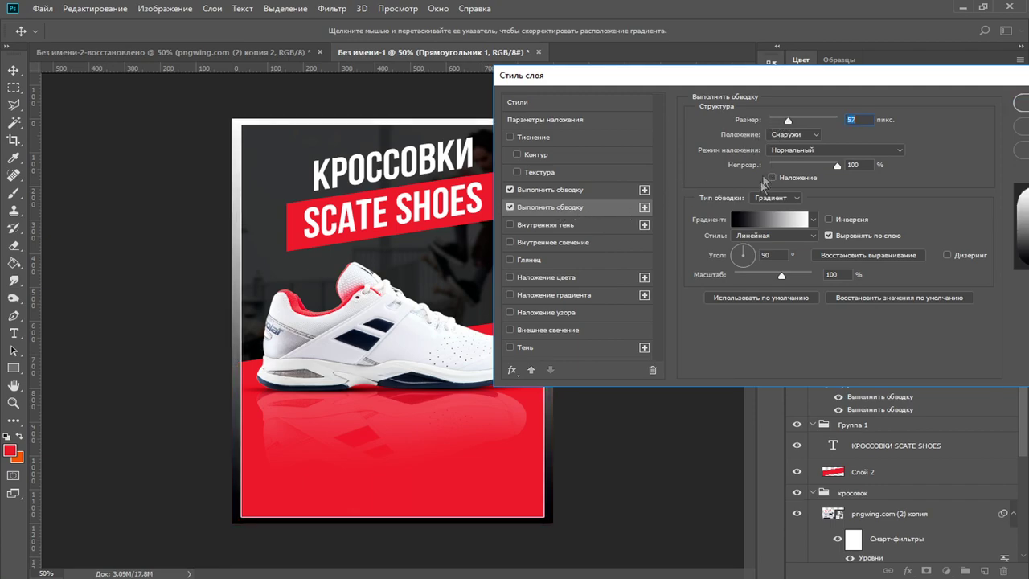
click(794, 201)
click(772, 204)
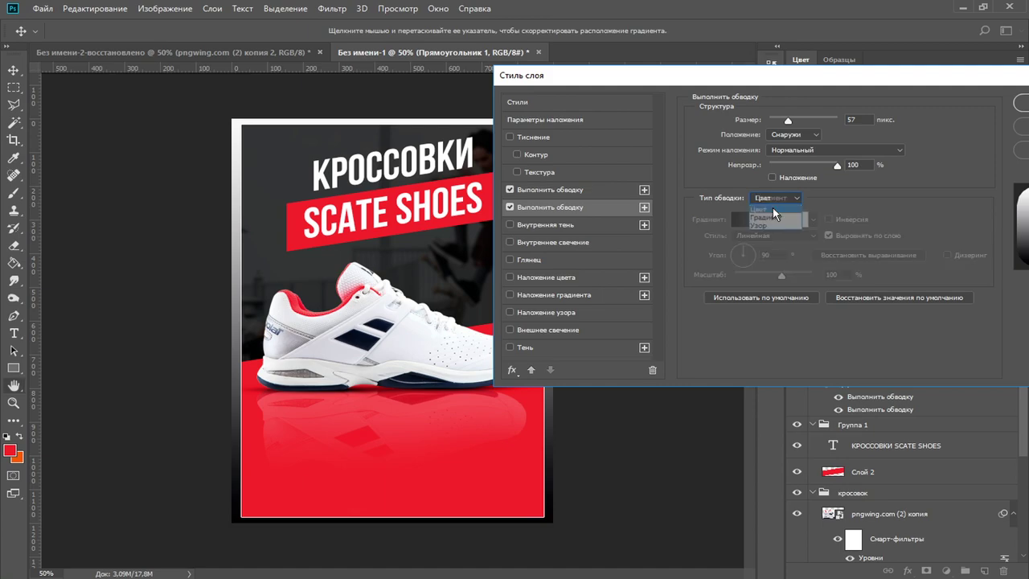
click(730, 223)
drag(682, 181, 682, 233)
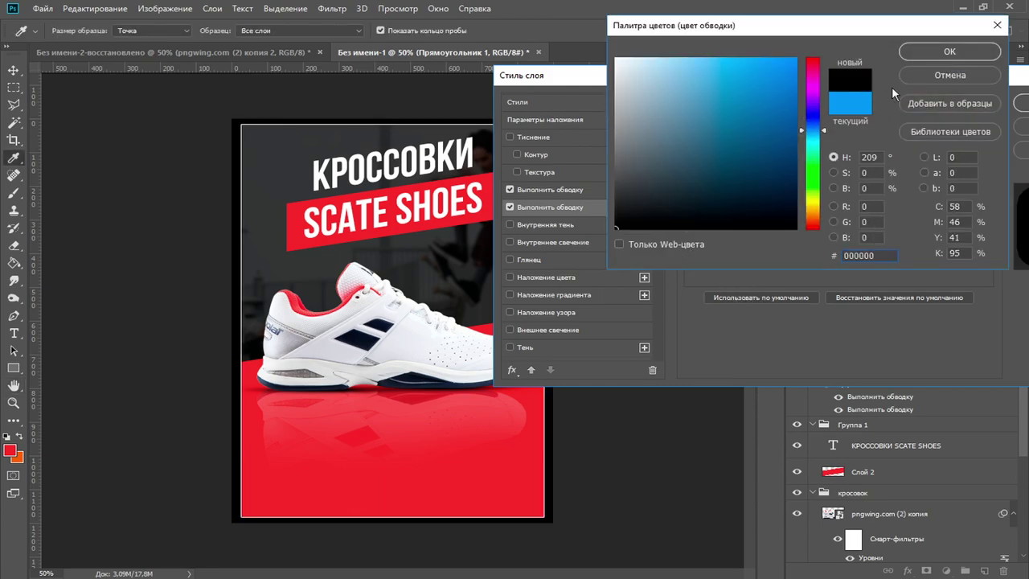
click(949, 51)
drag(797, 163, 800, 163)
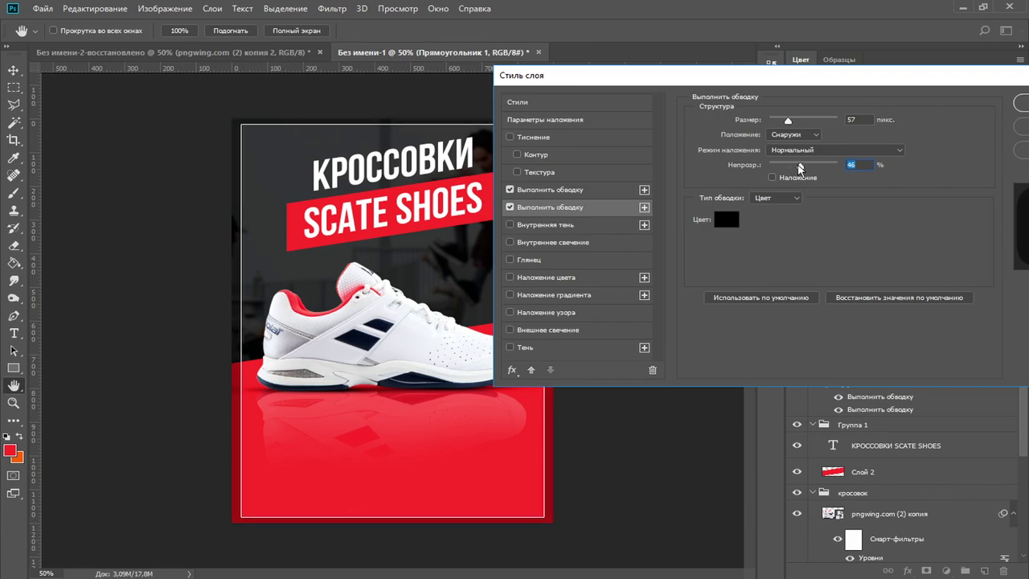
click(1015, 102)
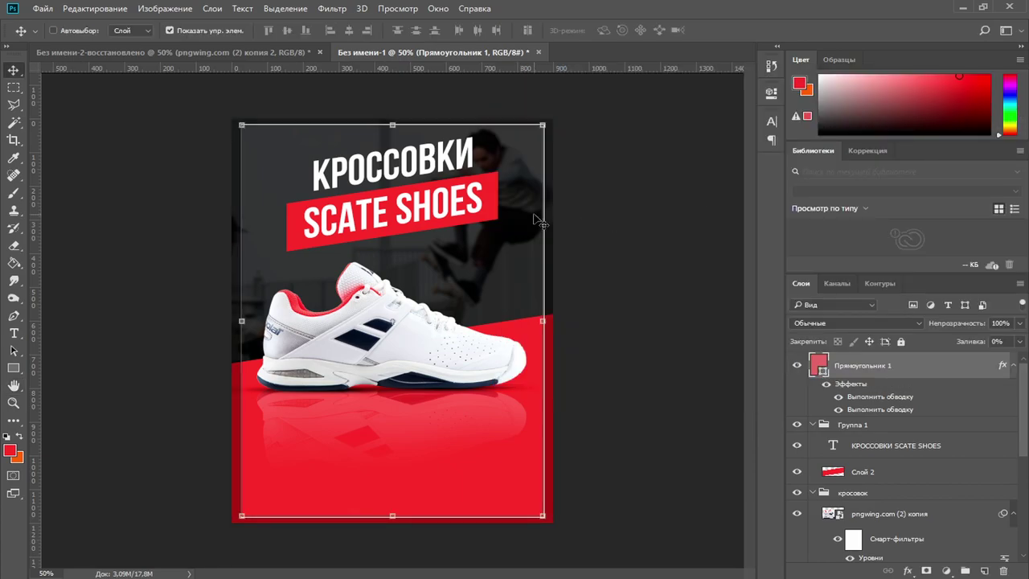
Reduce the frame rectangle's height to 97.42% about its centre and apply the transform
key(ctrl+1)
scroll(482, 385, down, 5)
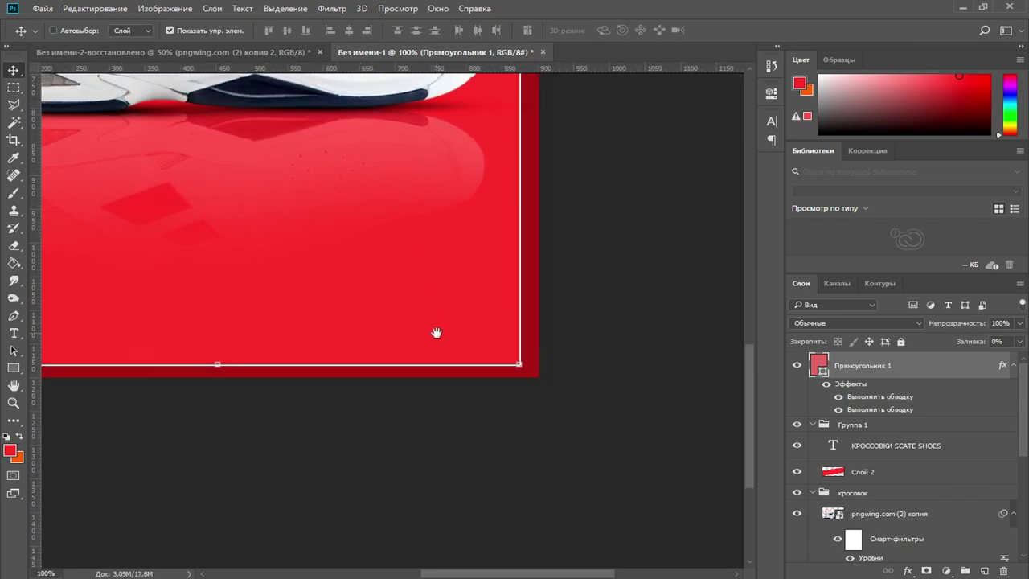
scroll(386, 241, left, 3)
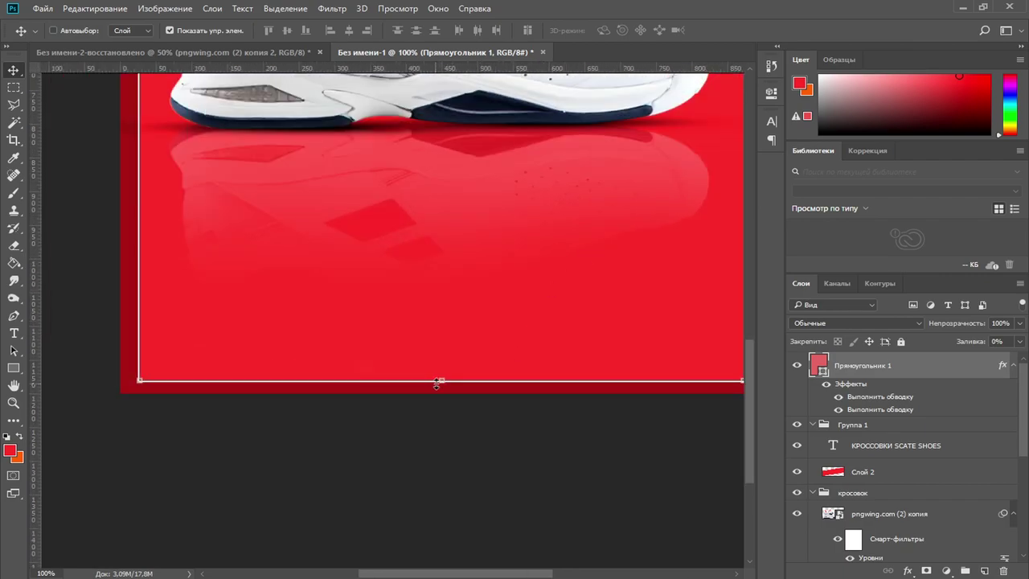
click(442, 381)
mouse_move(442, 380)
mouse_down()
mouse_move(447, 363)
mouse_move(454, 376)
mouse_move(444, 370)
mouse_up()
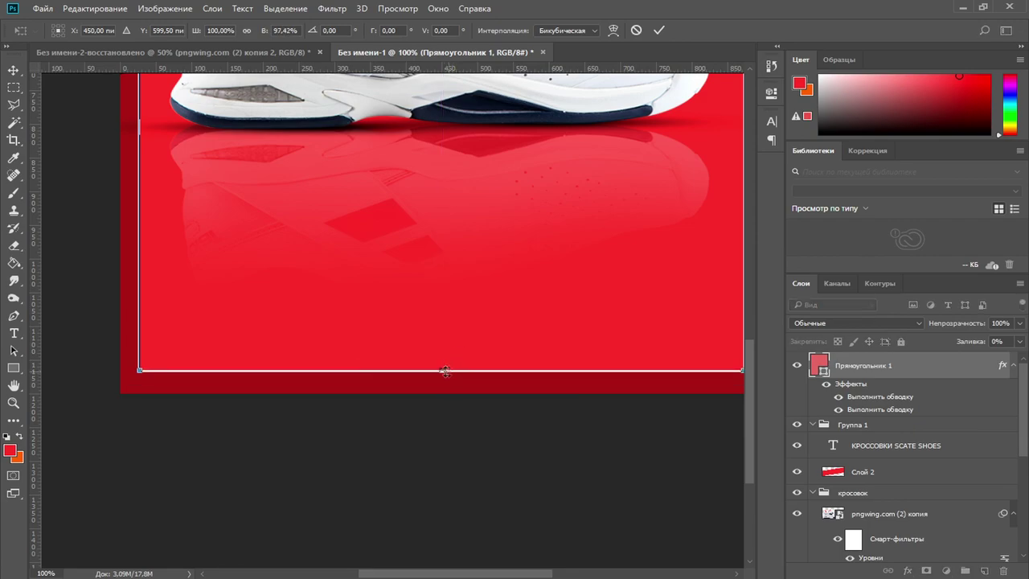
click(15, 71)
click(423, 230)
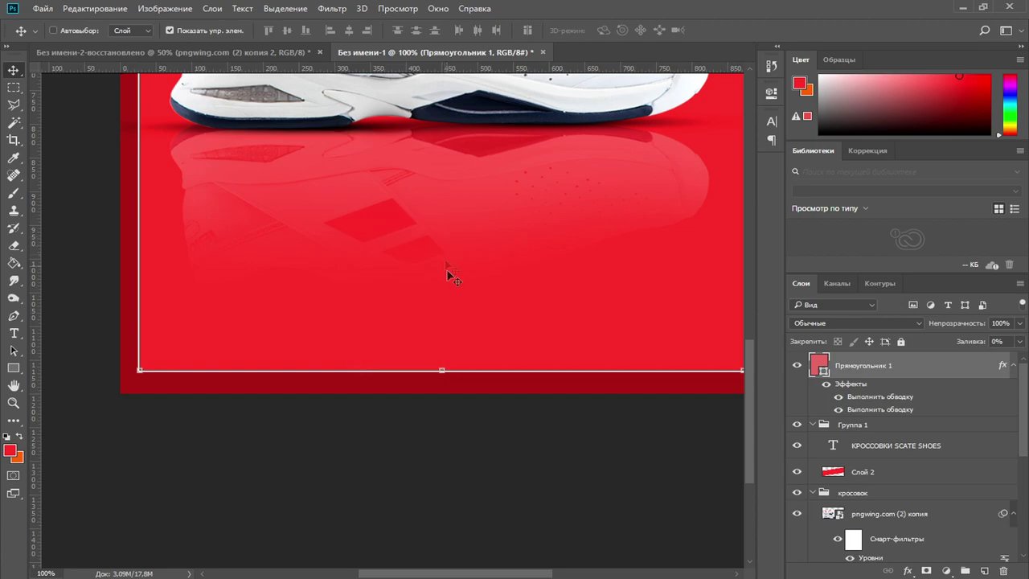
Move the heading group "Группа 1" down about 40 px within the frame
key(ctrl+minus)
key(ctrl+minus)
key(ctrl+minus)
click(13, 87)
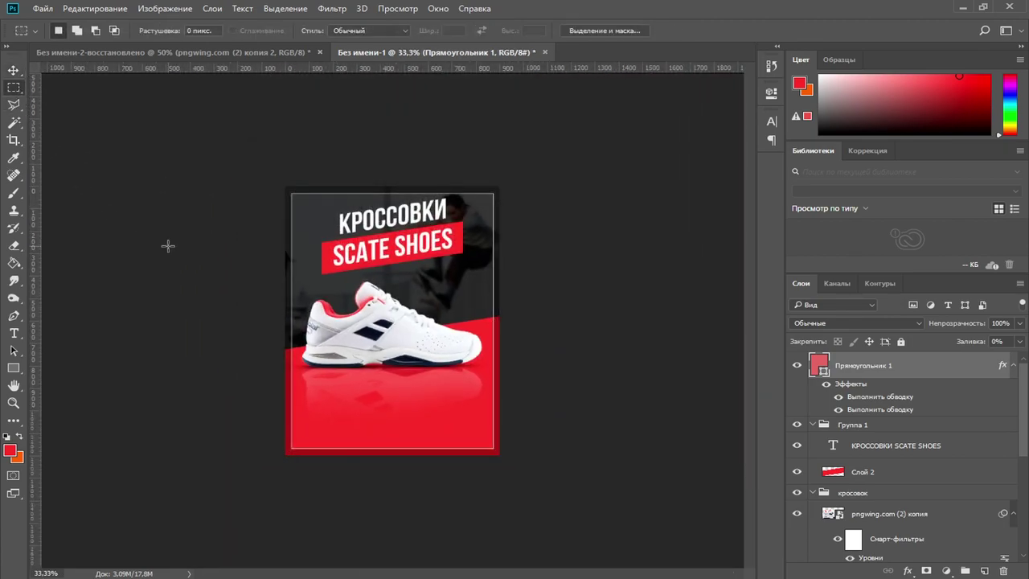
scroll(160, 250, up, 2)
scroll(161, 250, down, 1)
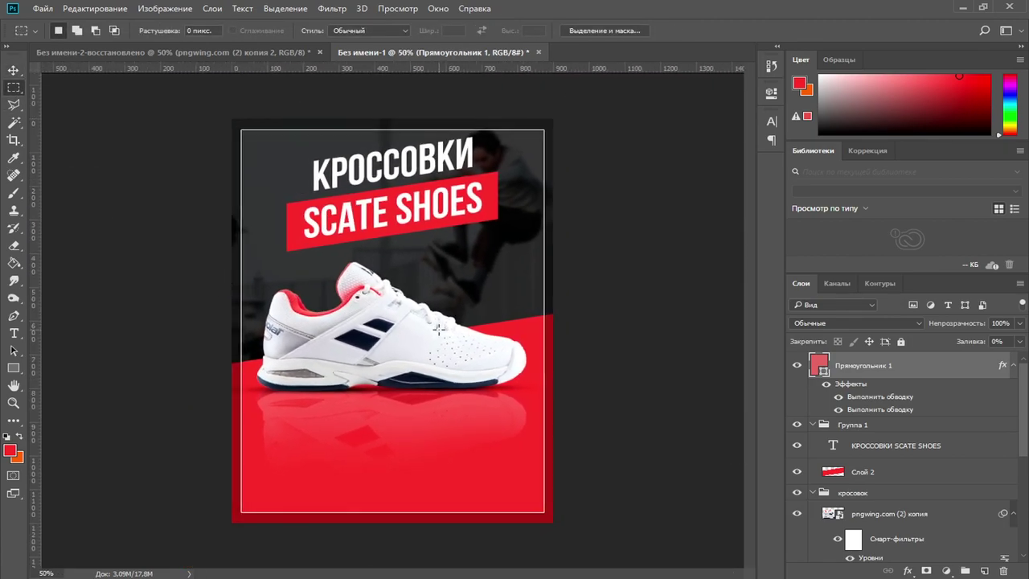
click(877, 427)
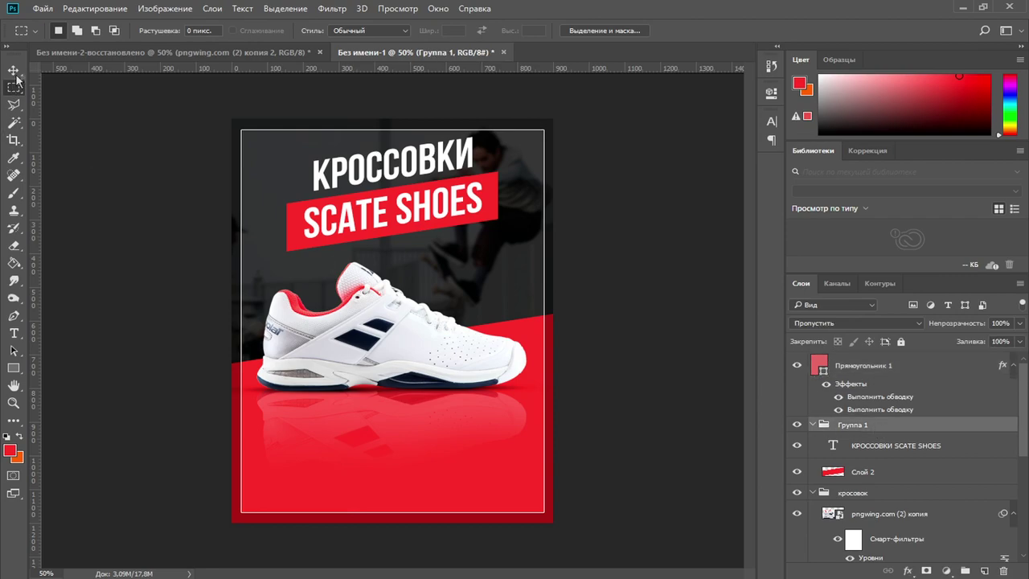
click(13, 71)
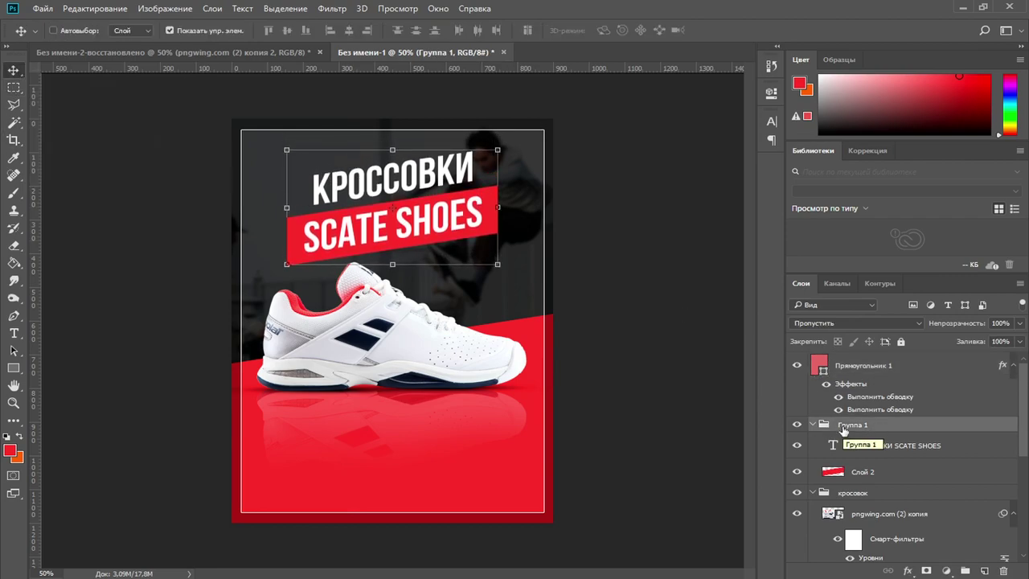
Move the sneaker group "кросовок" down about 50 px to leave space below the heading
click(877, 495)
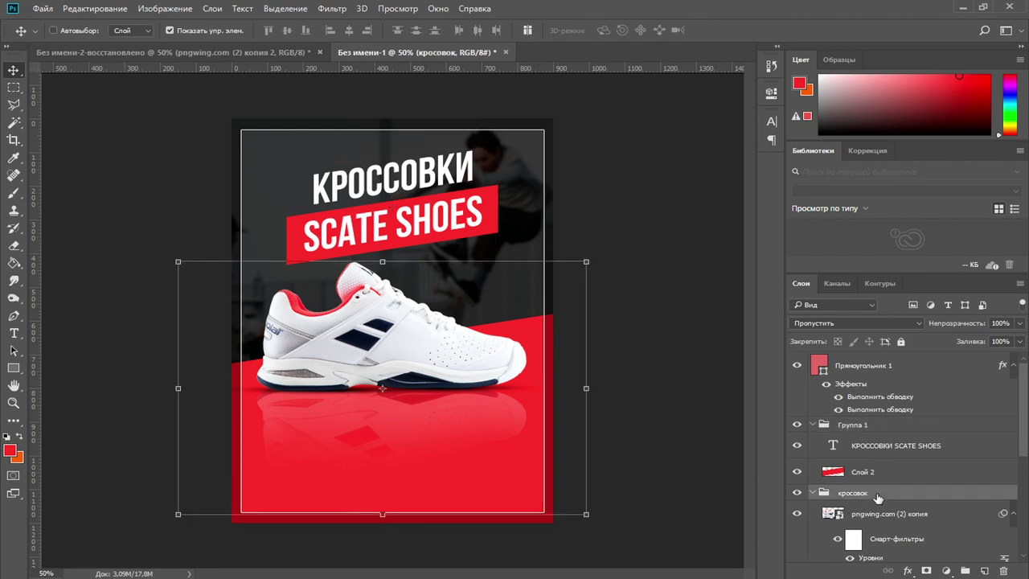
key(shift+Down)
key(shift+Down)
key(shift+Down)
key(shift+Down)
key(shift+Down)
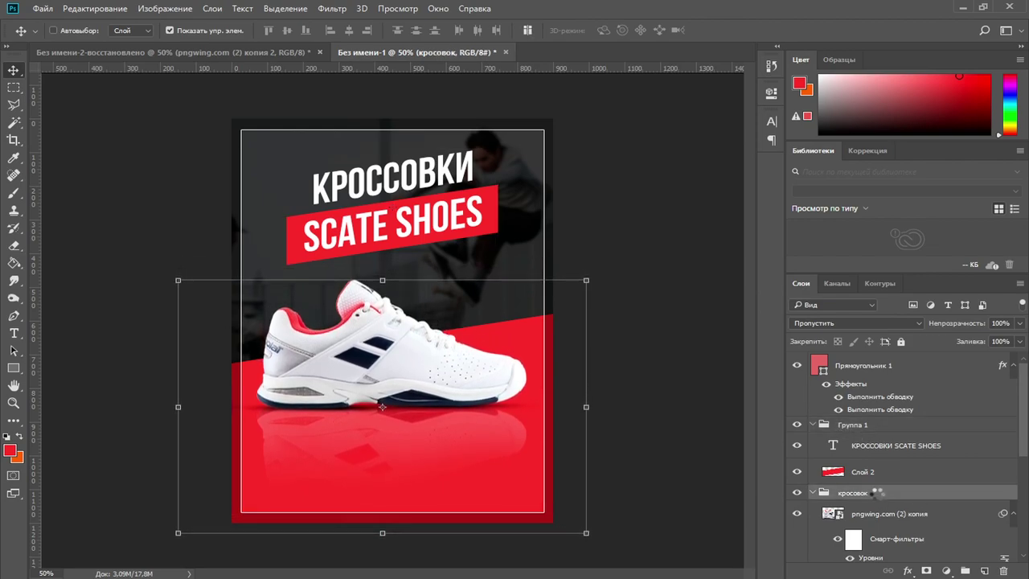
key(Up)
key(Up)
key(Up)
key(Up)
key(Up)
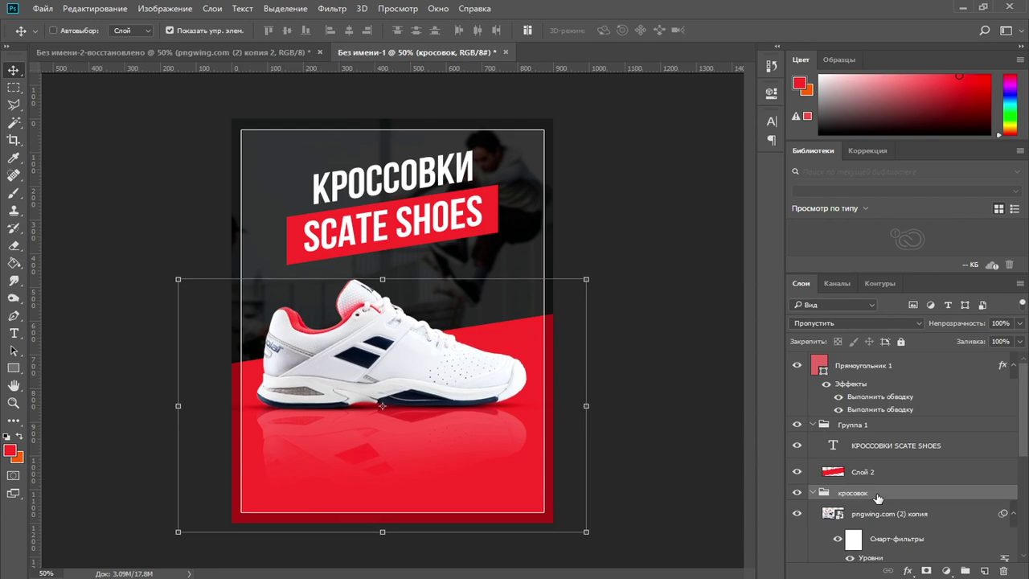
click(14, 87)
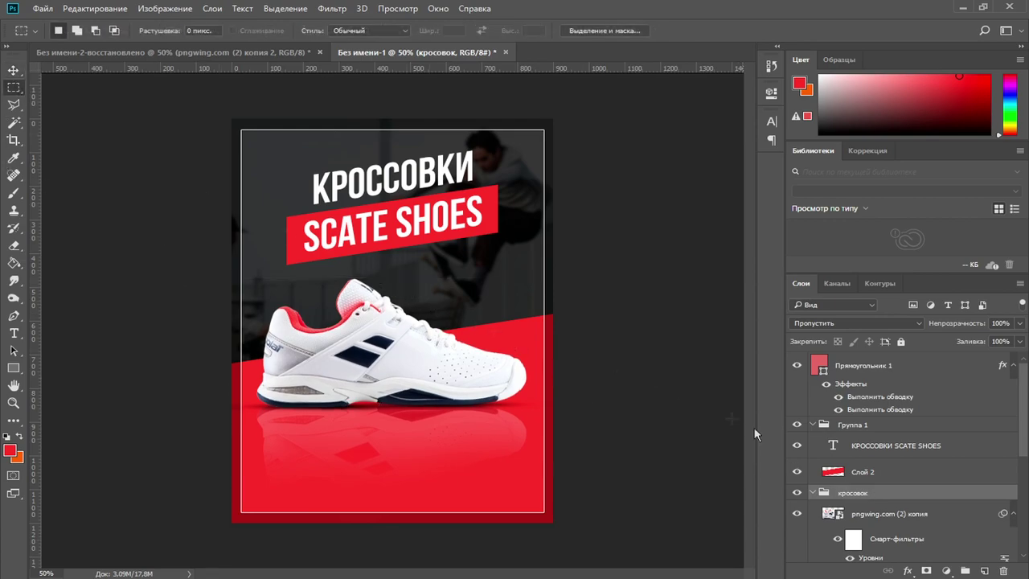
Add a Pattern Overlay with the diagonal-line pattern to the red base layer "Слой 1", blended as Color Burn (Затемнение основы) at 77% opacity
scroll(895, 483, down, 5)
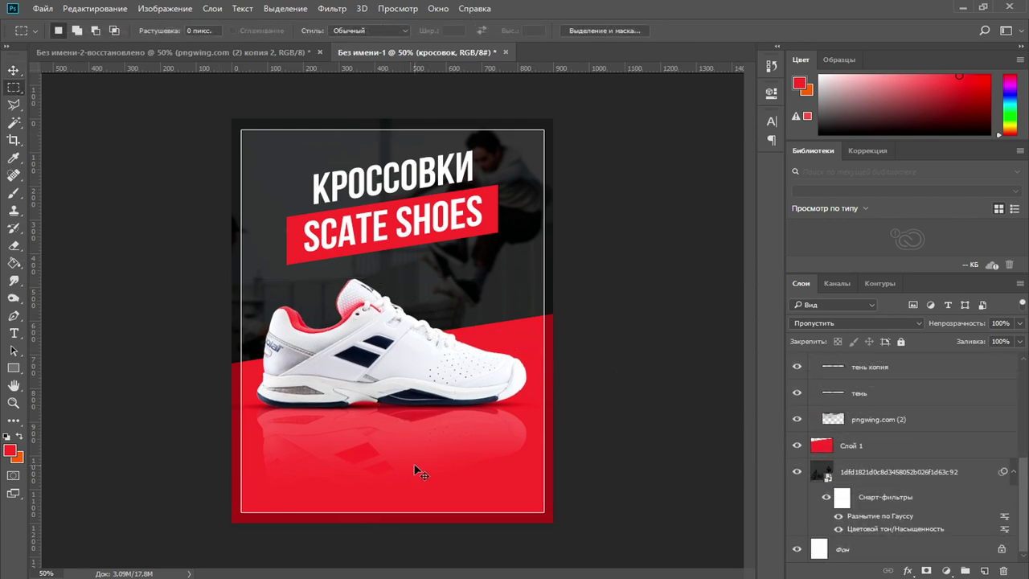
key(ctrl+plus)
scroll(752, 459, down, 2)
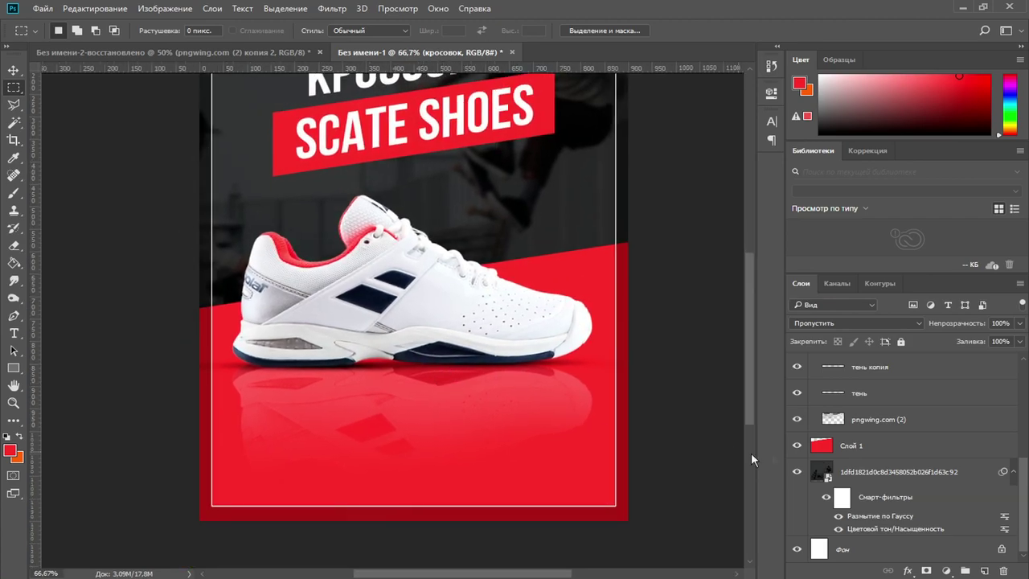
click(879, 454)
right_click(874, 450)
click(553, 96)
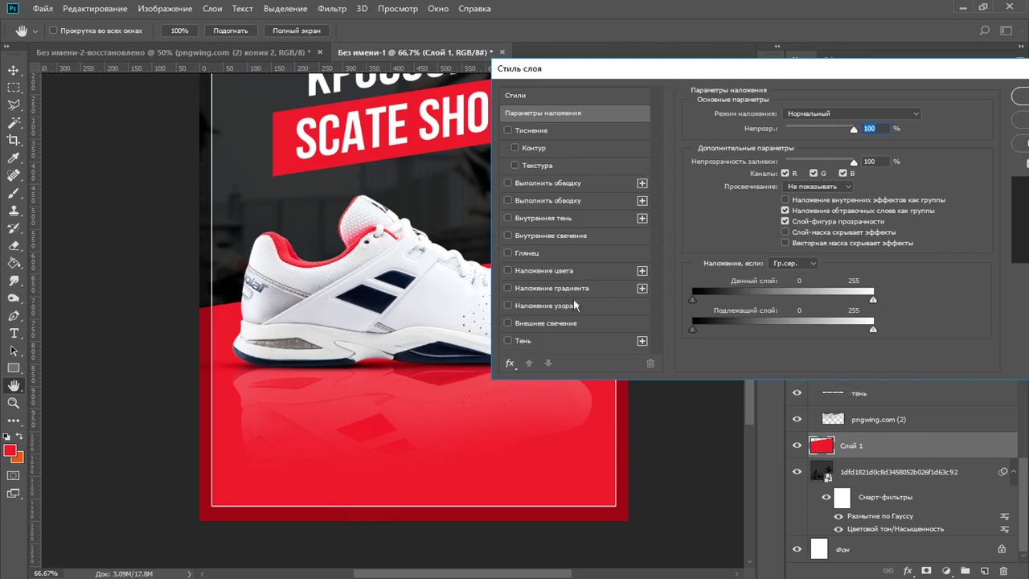
click(543, 305)
key(ctrl+plus)
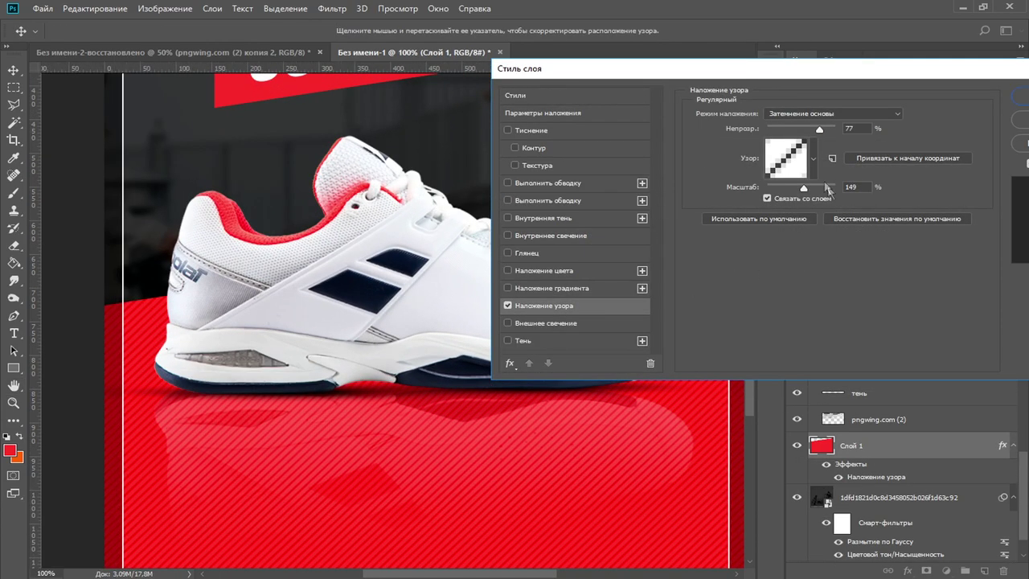
Keep the diagonal-line pattern, adjust its scale on the red base and apply the layer style
click(812, 161)
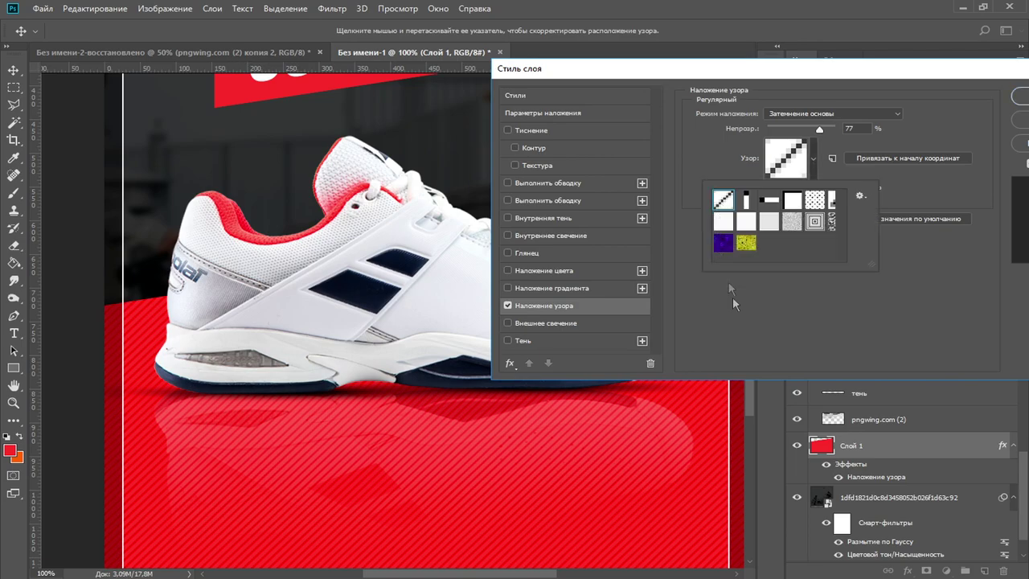
click(743, 337)
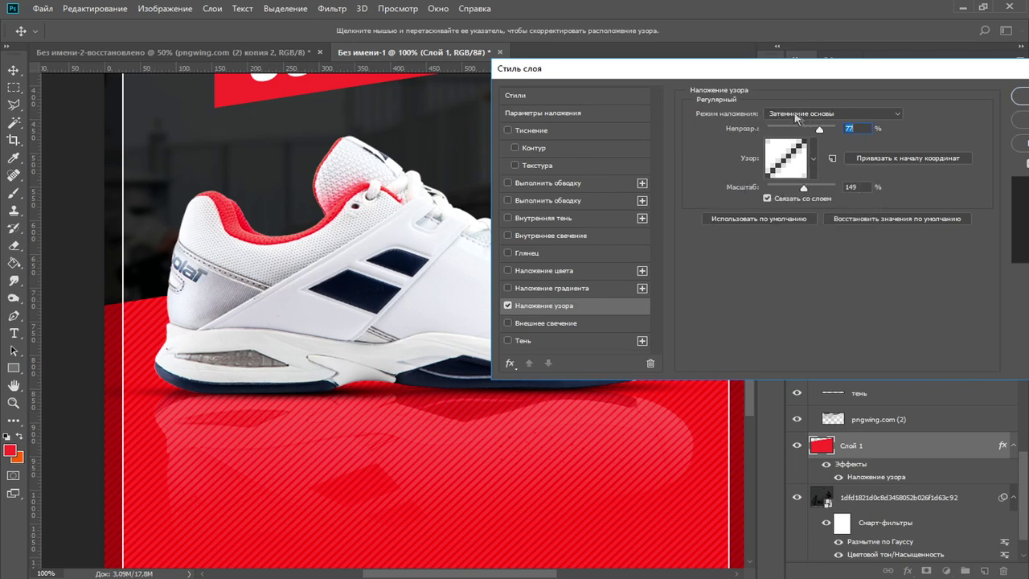
key(ctrl+minus)
key(ctrl+minus)
key(ctrl+plus)
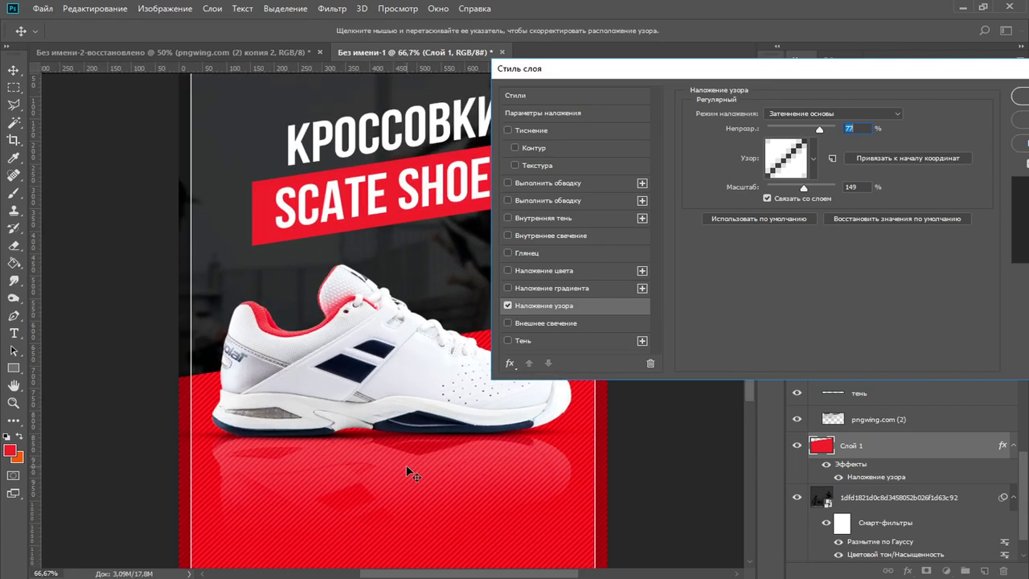
mouse_move(803, 187)
mouse_down()
mouse_move(824, 191)
mouse_move(796, 199)
mouse_move(804, 208)
mouse_up()
click(1019, 96)
key(m)
key(ctrl+minus)
key(ctrl+minus)
key(ctrl+plus)
scroll(916, 401, up, 3)
scroll(811, 395, down, 4)
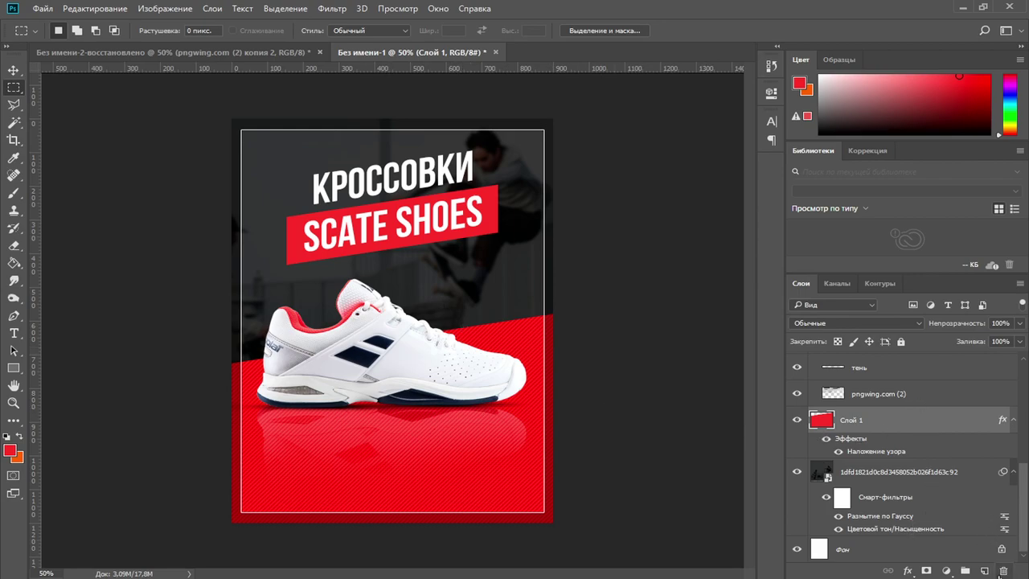
Create a new layer above the red base and set up a white, soft round 448 px brush
click(984, 571)
click(17, 195)
right_click(358, 298)
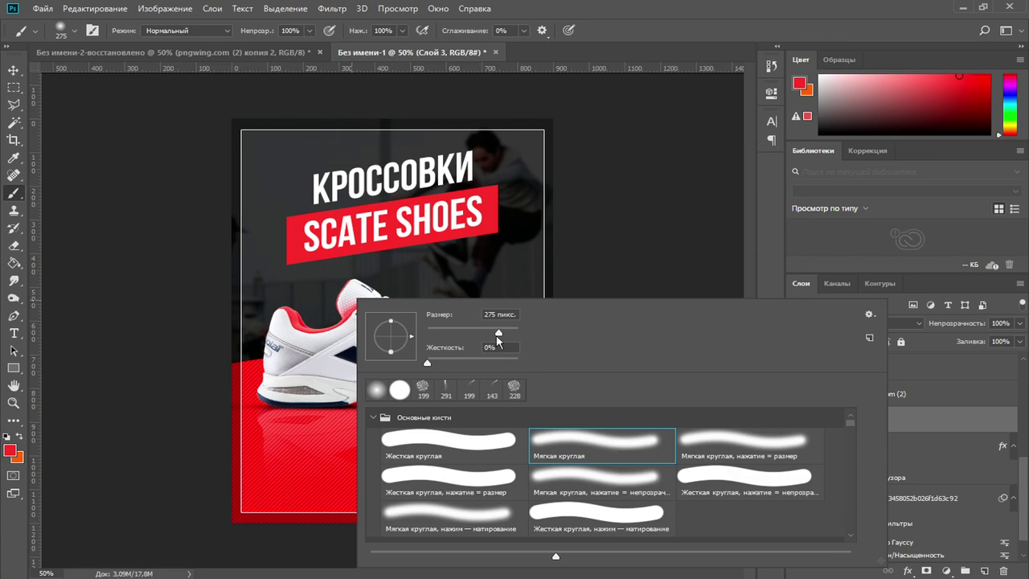
click(10, 449)
click(616, 59)
click(923, 46)
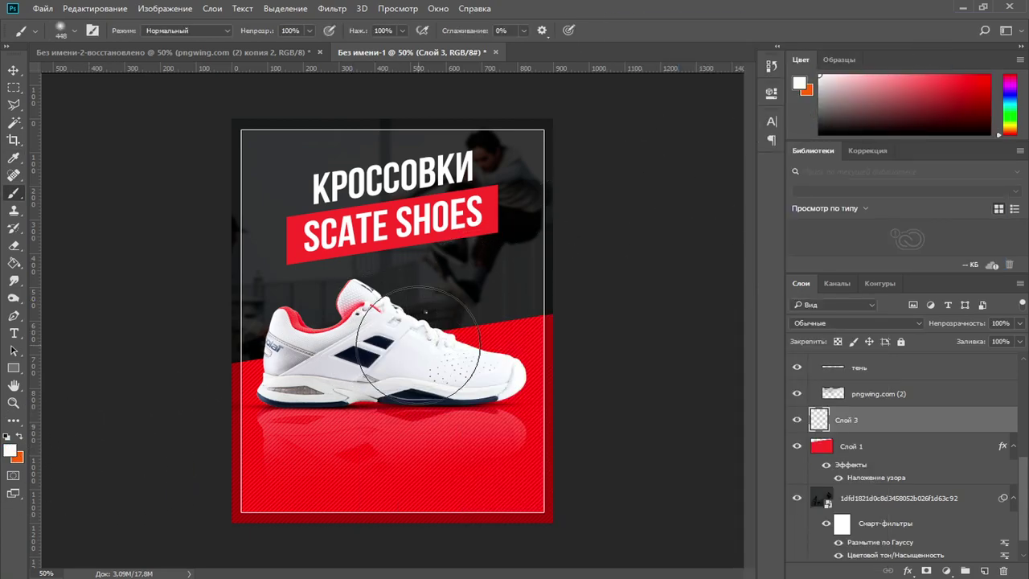
Enlarge the brush to 608 px and paint a single soft white glow behind the sneaker
right_click(424, 317)
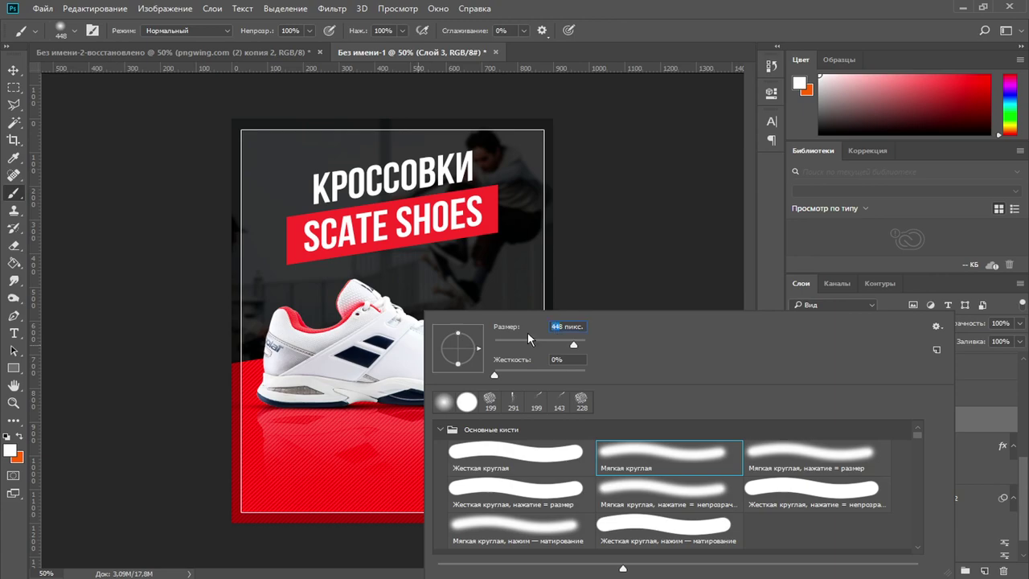
text(608)
key(Return)
key(ctrl+z)
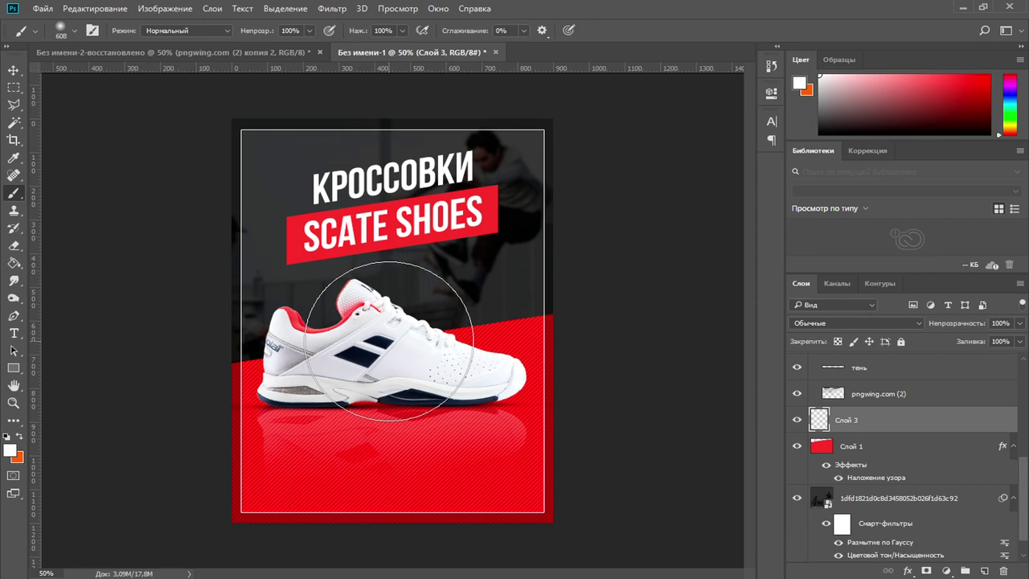
click(390, 340)
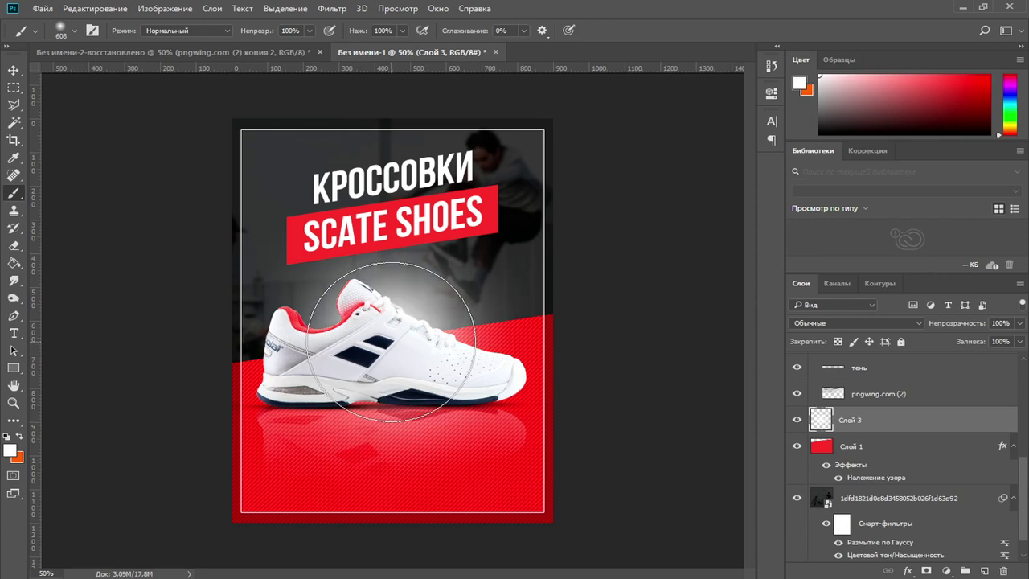
Reduce the opacity of the glow layer "Слой 3" to 61%
click(1019, 323)
click(994, 340)
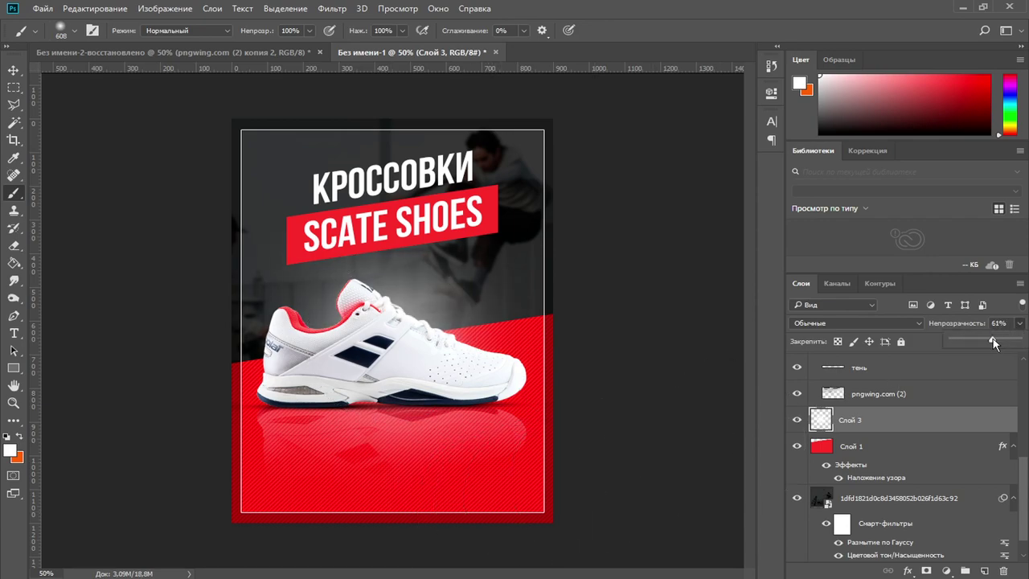
click(14, 87)
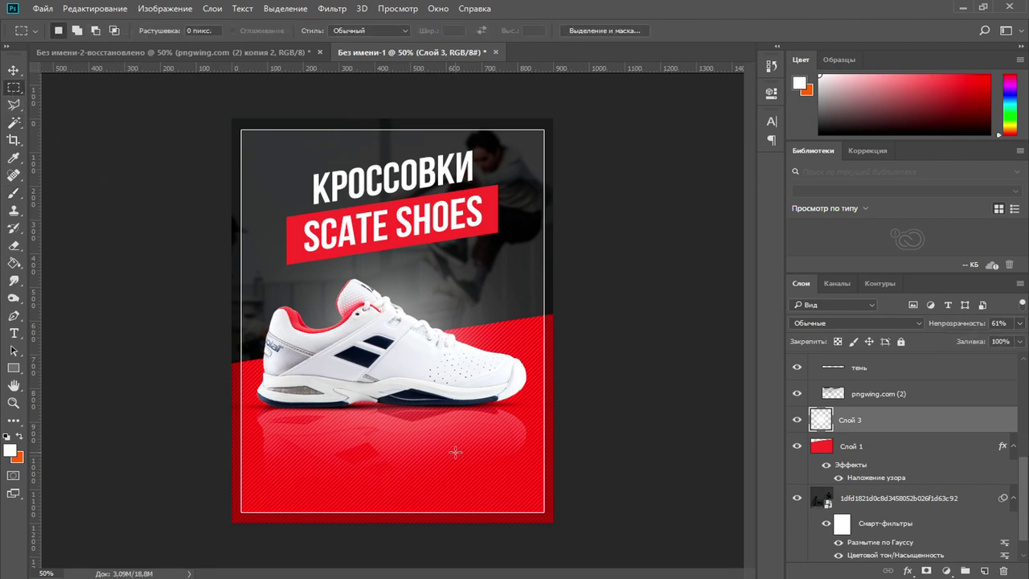
Lower the opacity of the frame rectangle's 57 px black outside stroke to 19% and apply the layer style
click(223, 50)
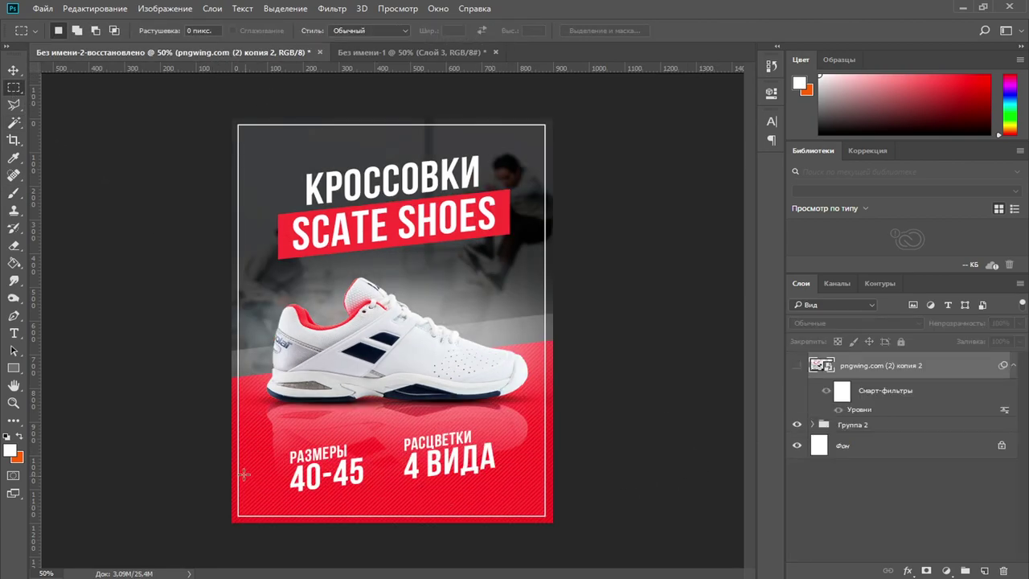
click(382, 53)
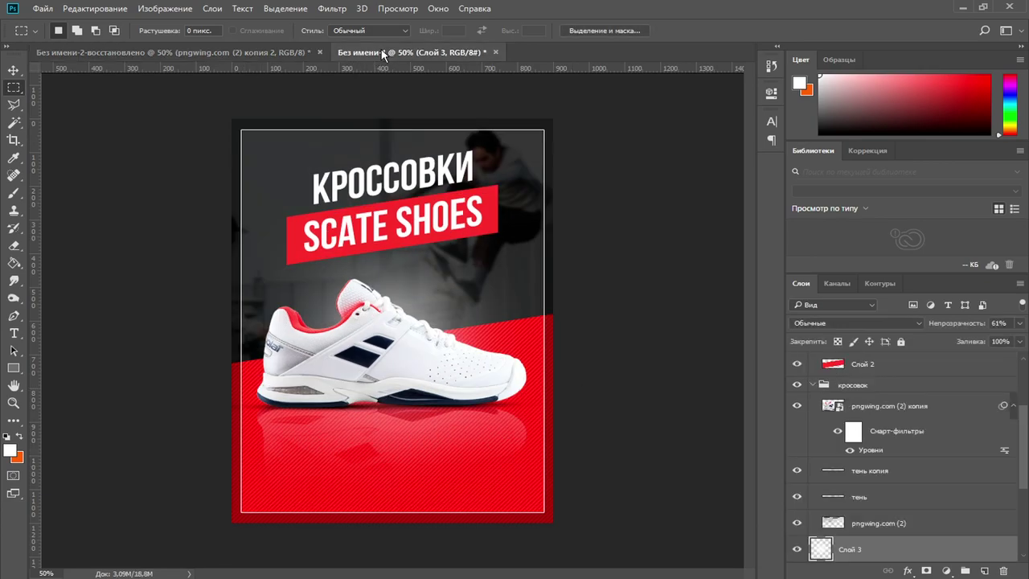
click(161, 50)
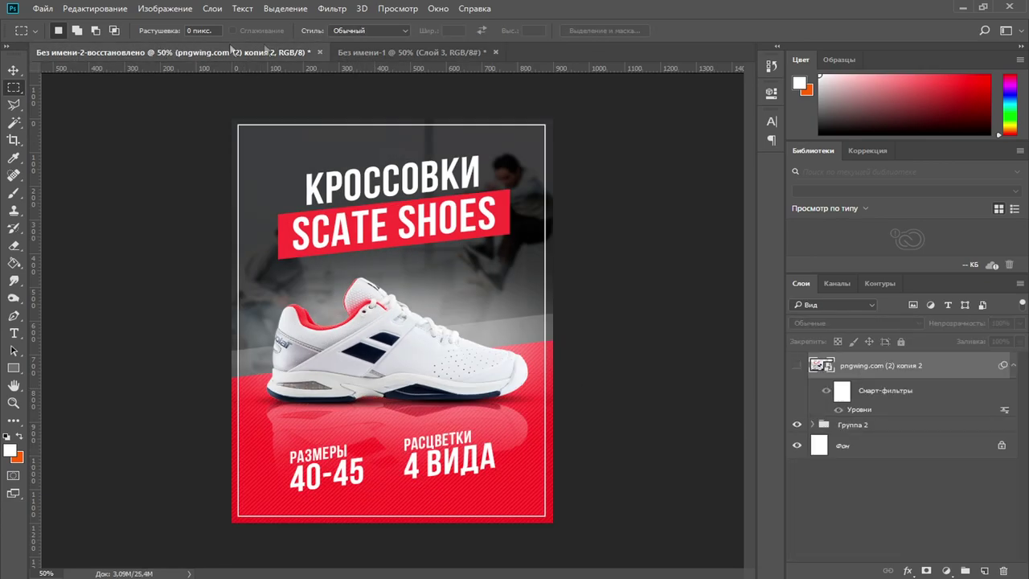
click(459, 50)
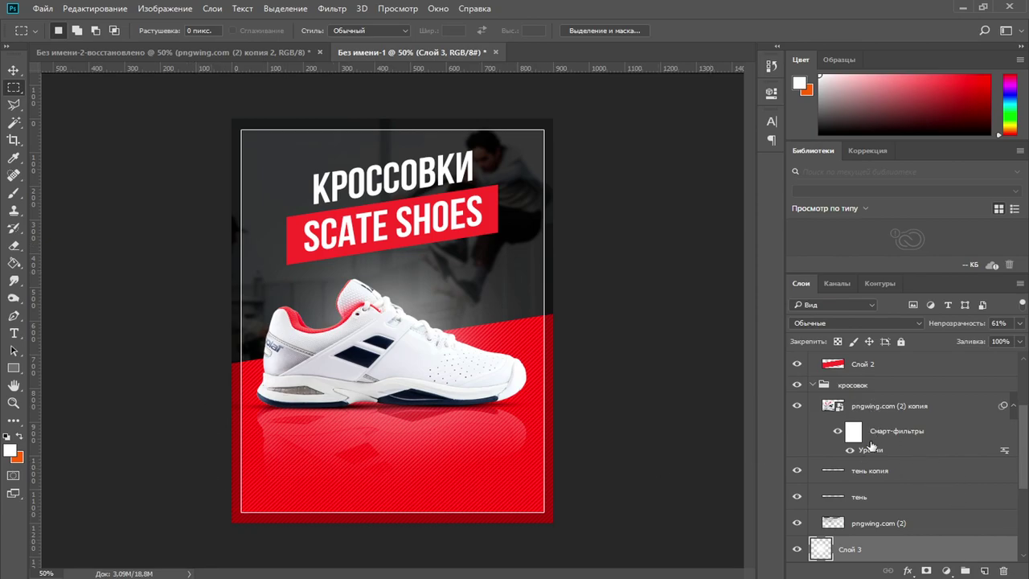
scroll(869, 447, up, 3)
click(856, 371)
right_click(858, 370)
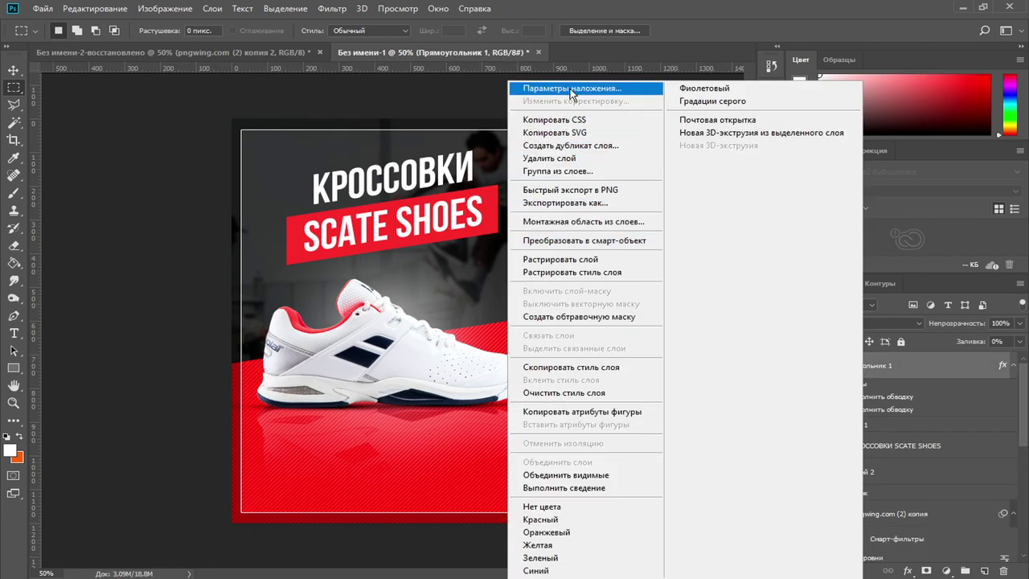
click(546, 85)
drag(363, 106, 591, 73)
click(509, 199)
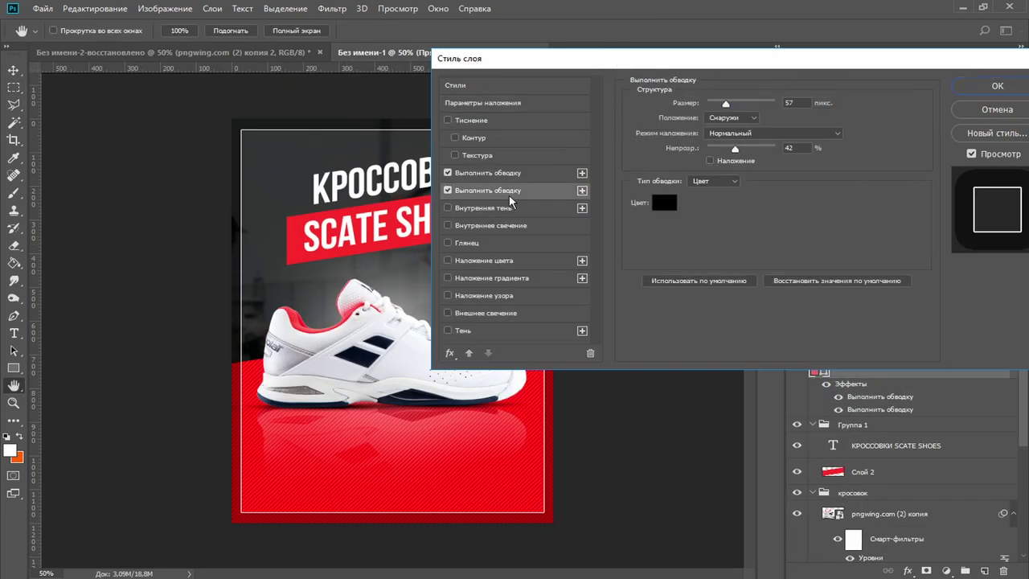
drag(731, 153, 719, 151)
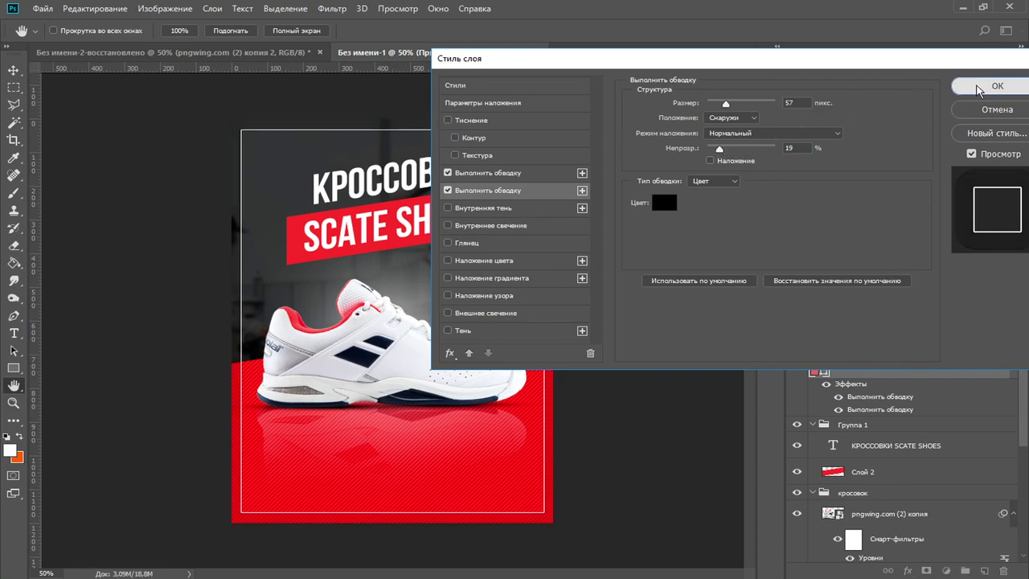
click(993, 87)
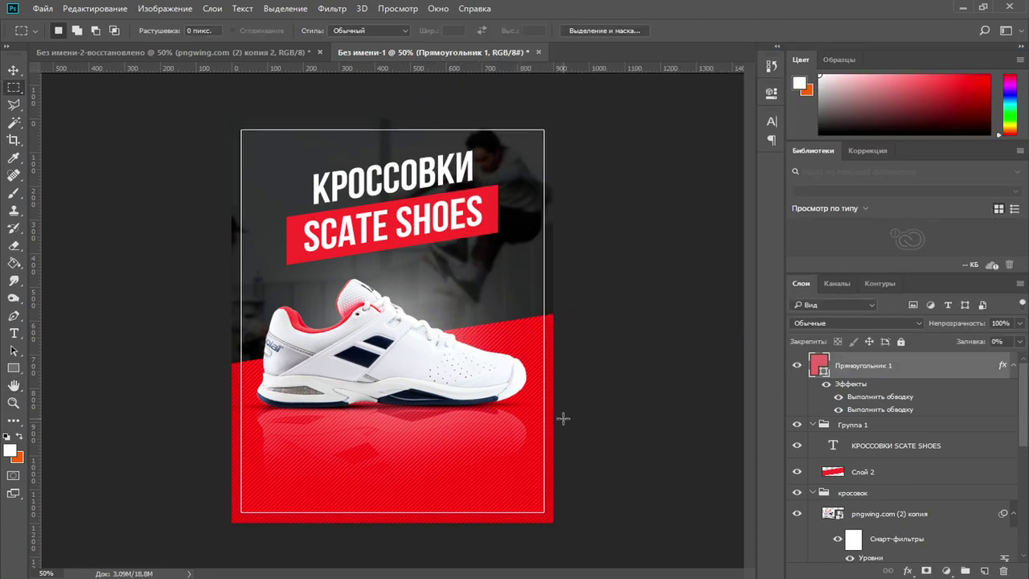
Duplicate the heading text, place the copy above the frame rectangle in the layer stack and move it onto the red base below the sneaker
click(238, 55)
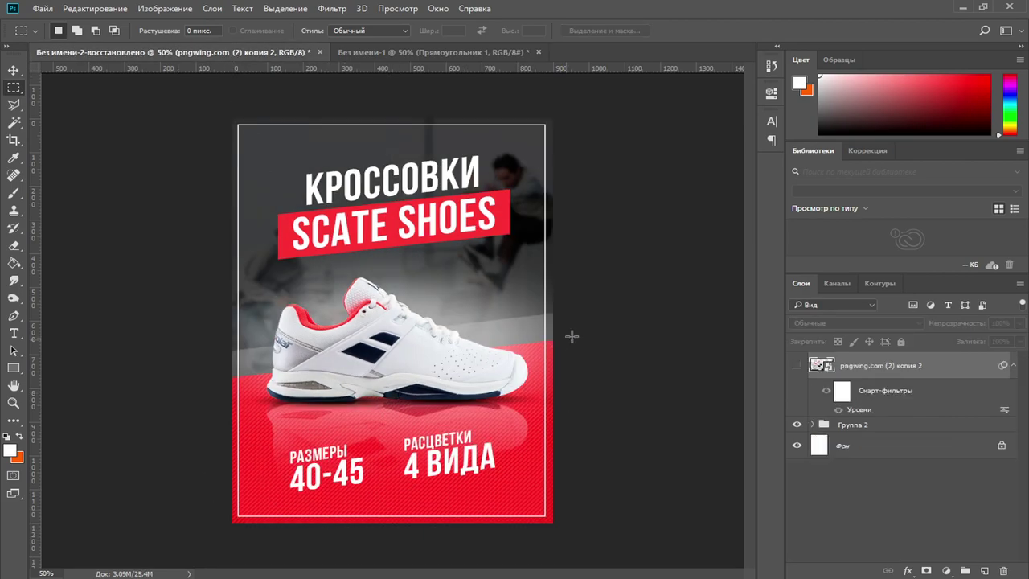
click(418, 53)
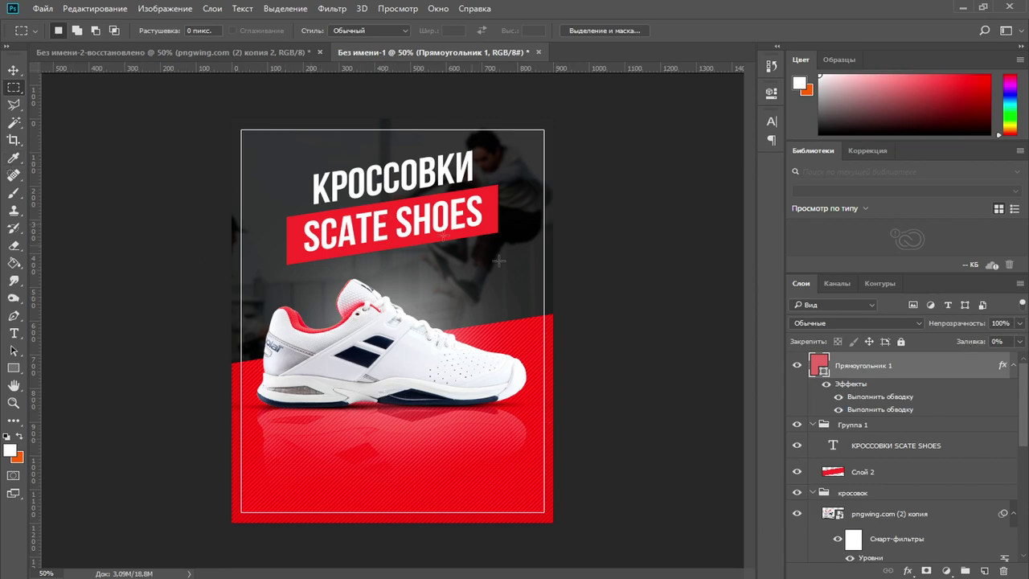
click(907, 446)
key(v)
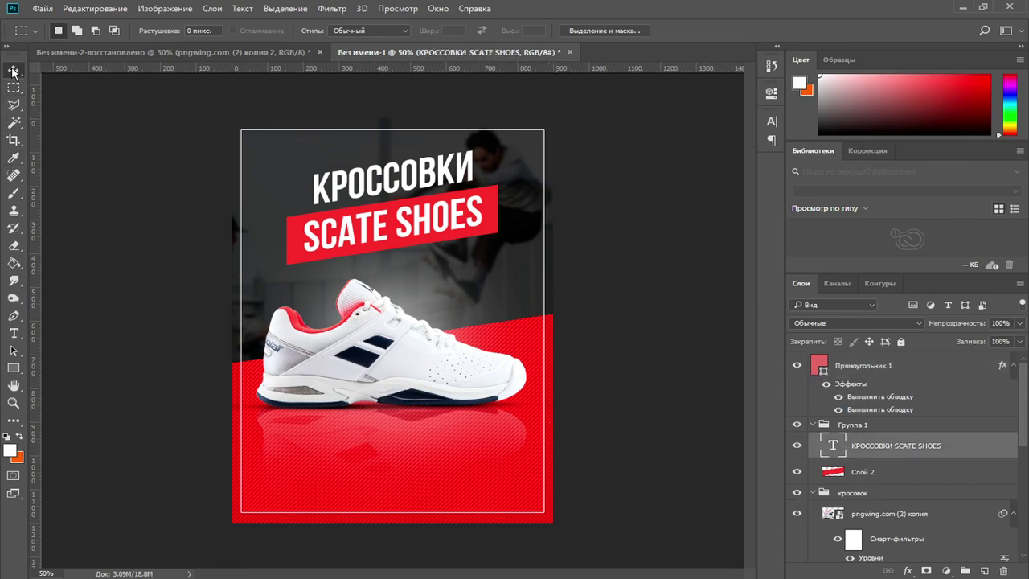
key(ctrl+j)
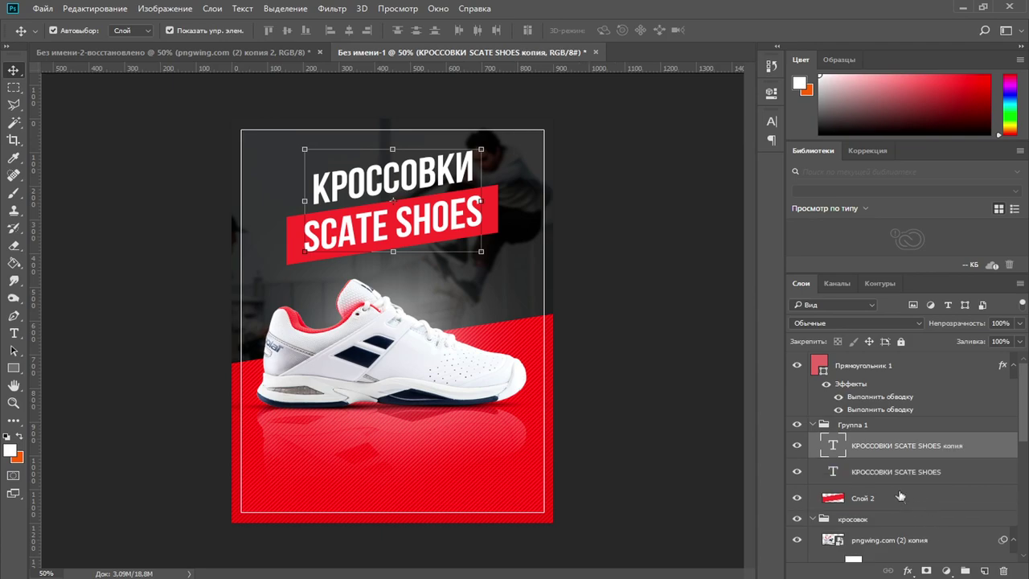
drag(875, 448, 862, 349)
drag(448, 214, 447, 459)
Replace "КРОССОВКИ" in the copied text with "РАЗМЕР"
click(14, 333)
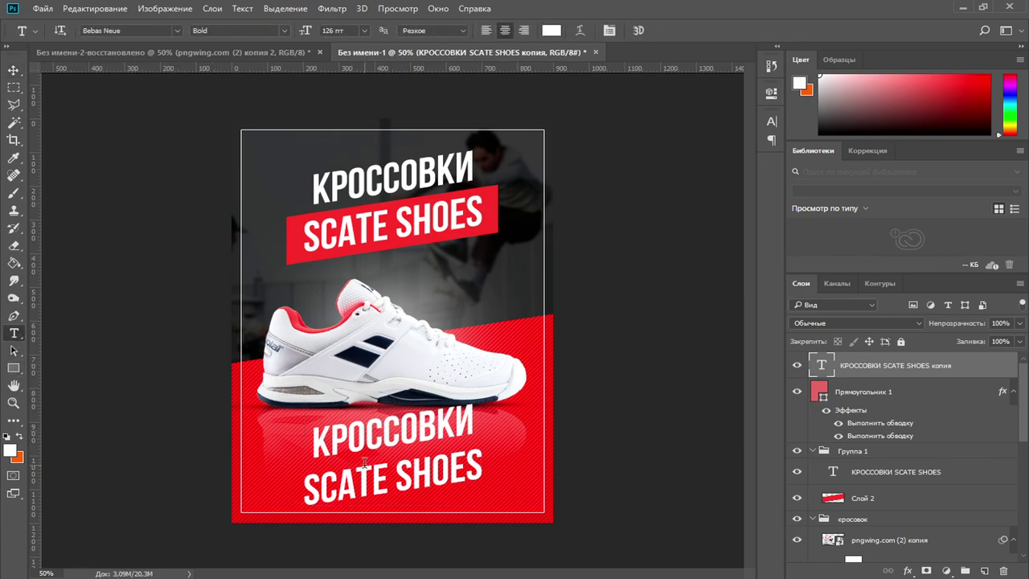
key(ctrl+plus)
scroll(307, 435, down, 4)
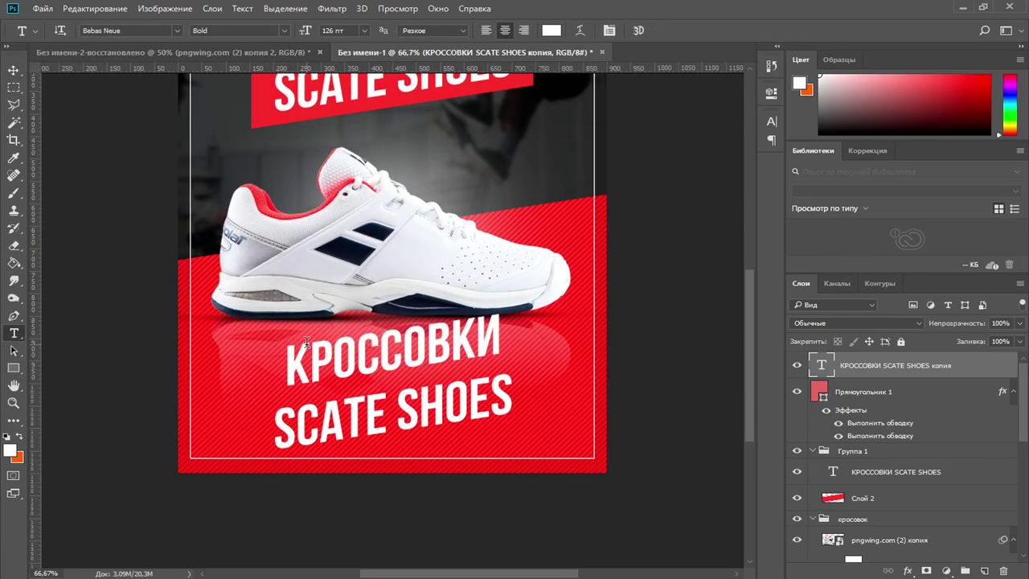
key(ctrl+plus)
double_click(330, 371)
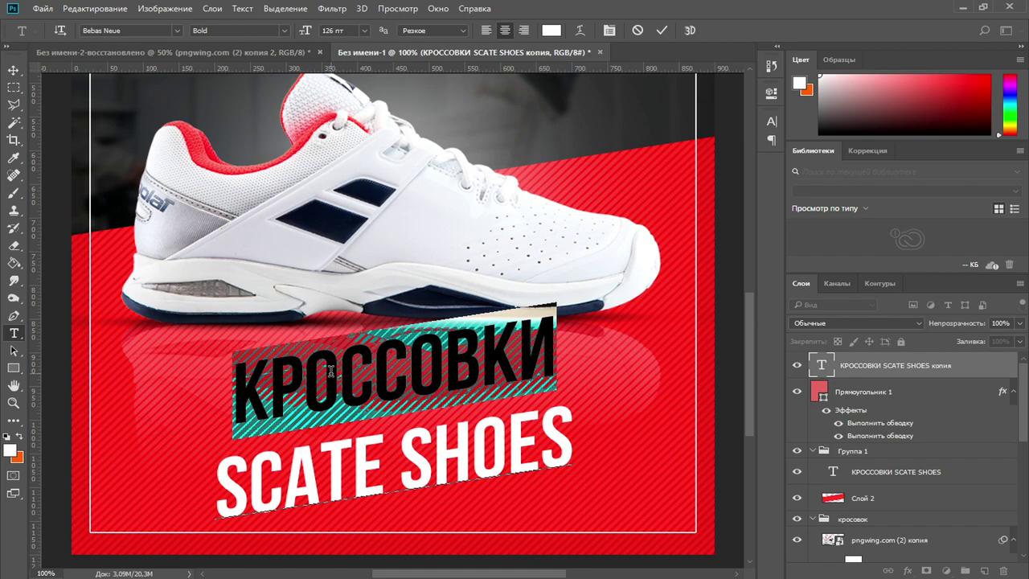
text(hf)
key(BackSpace)
key(BackSpace)
text(Р)
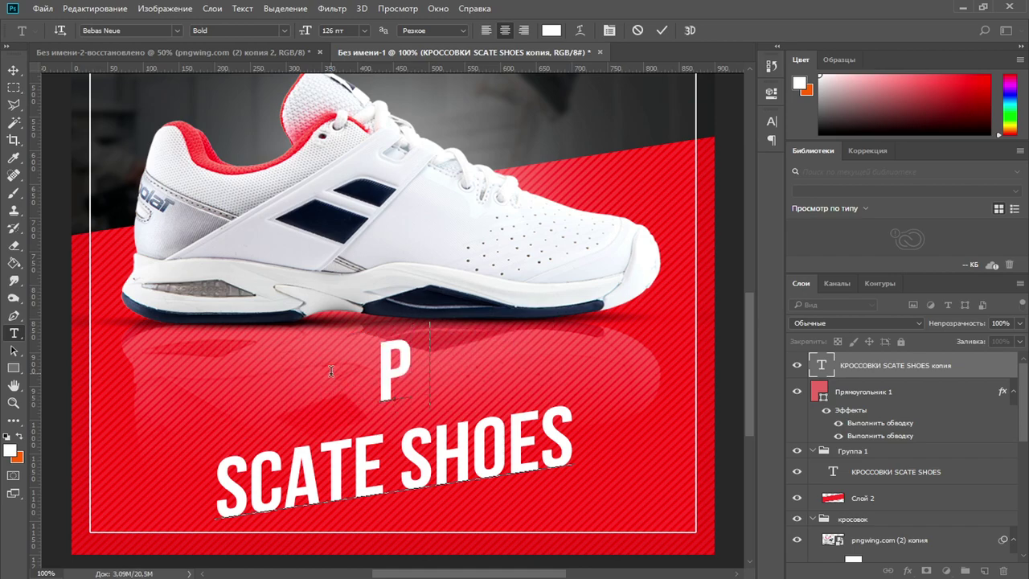
text(АЗМЕР)
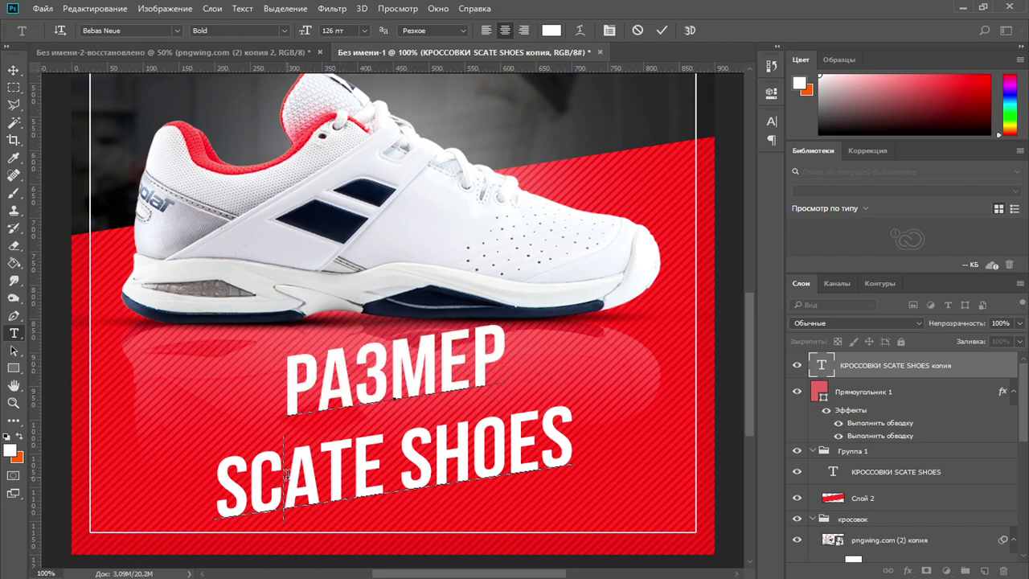
Replace the copied text's second line with "40-45" and left-align both lines
drag(201, 493, 706, 436)
text(40-45)
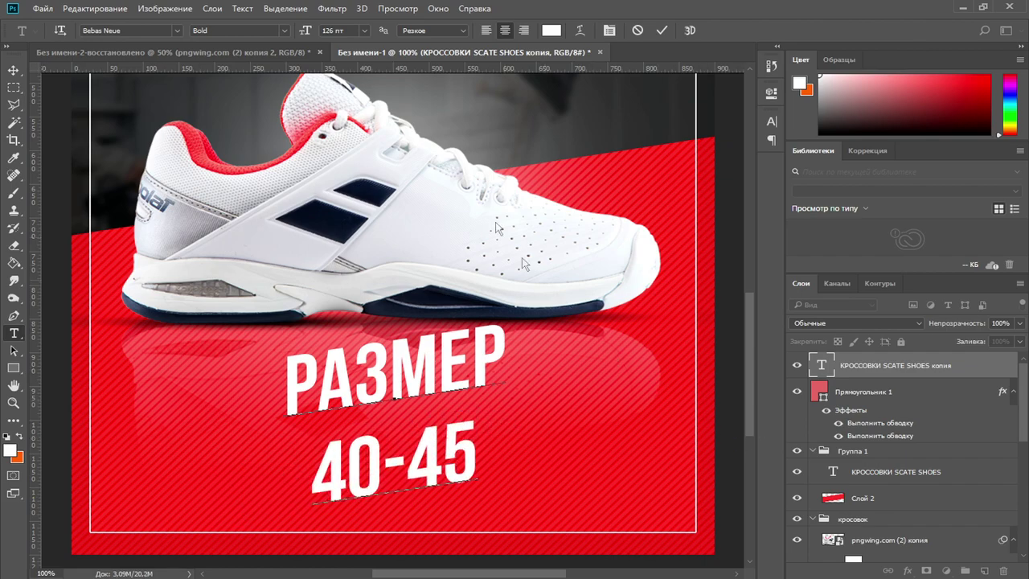
key(ctrl+a)
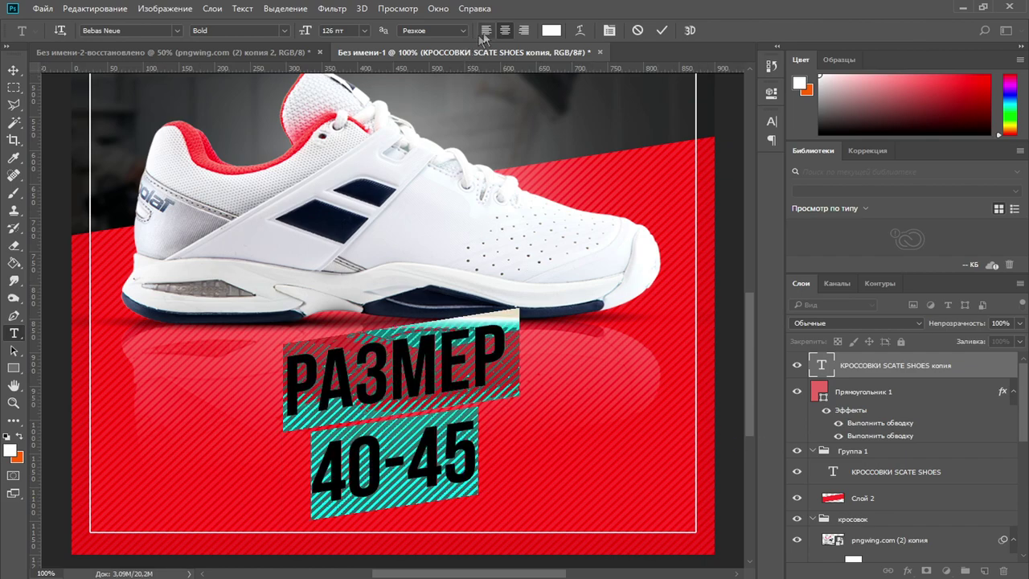
click(486, 29)
click(519, 319)
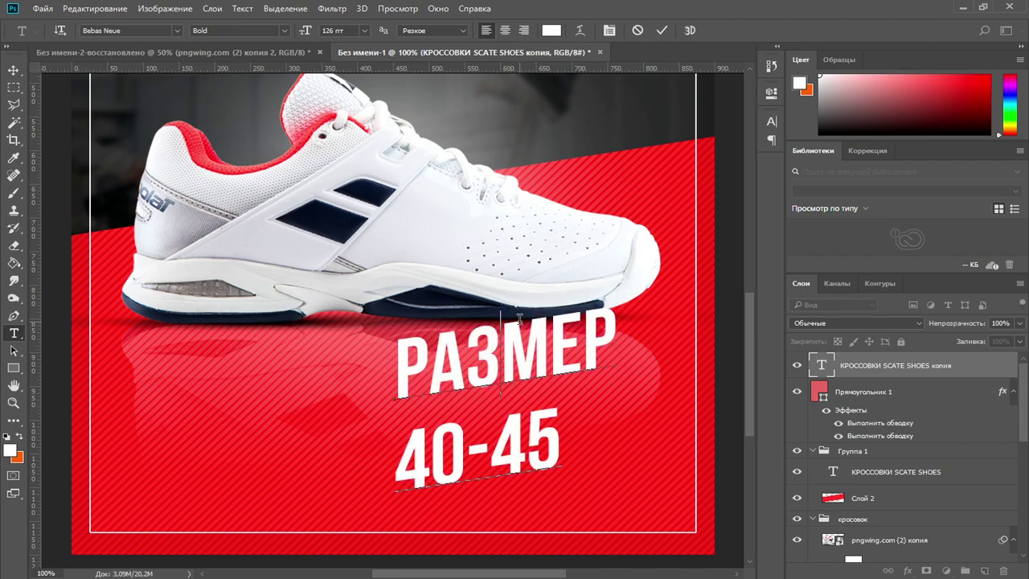
Set the font size of the "РАЗМЕР" line to 60 pt
drag(610, 324, 351, 365)
click(346, 30)
text(90)
key(Return)
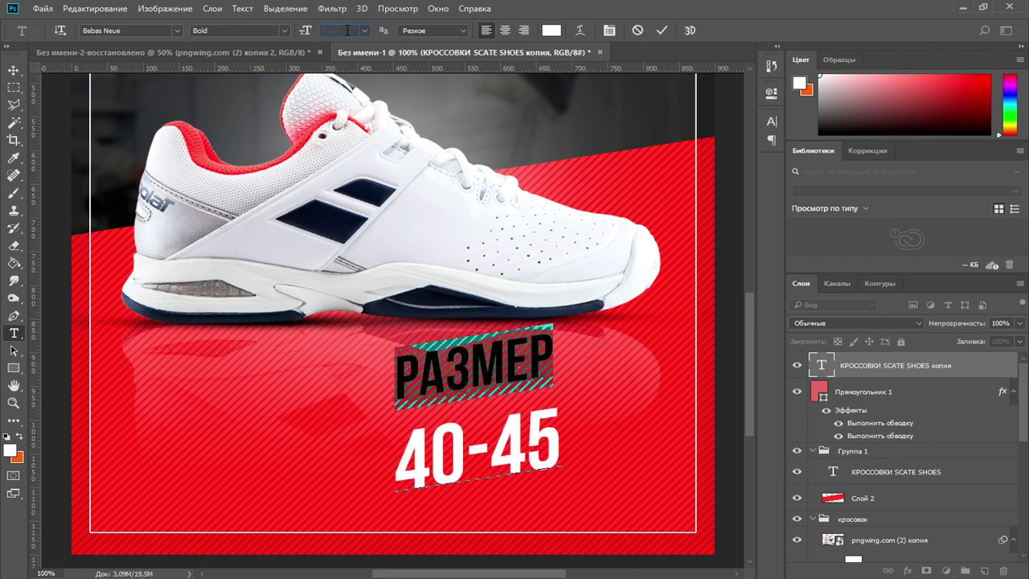
scroll(346, 30, down, 11)
scroll(346, 30, down, 9)
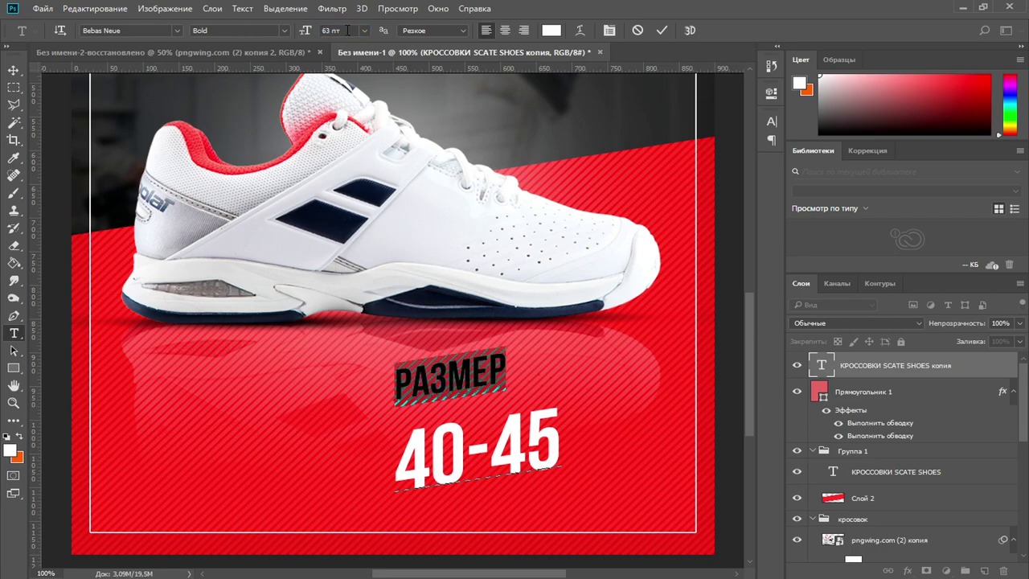
scroll(347, 30, down, 2)
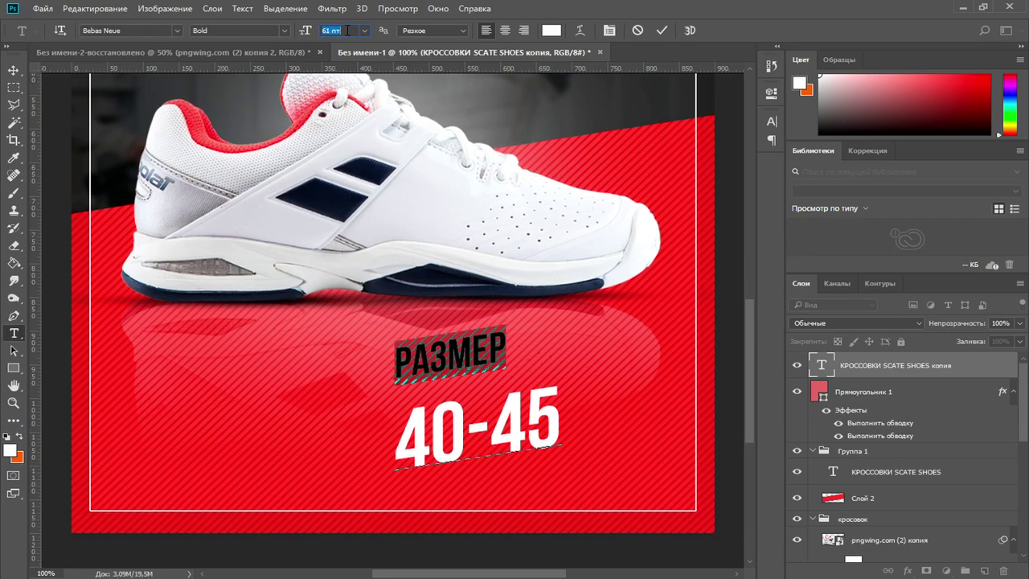
click(516, 415)
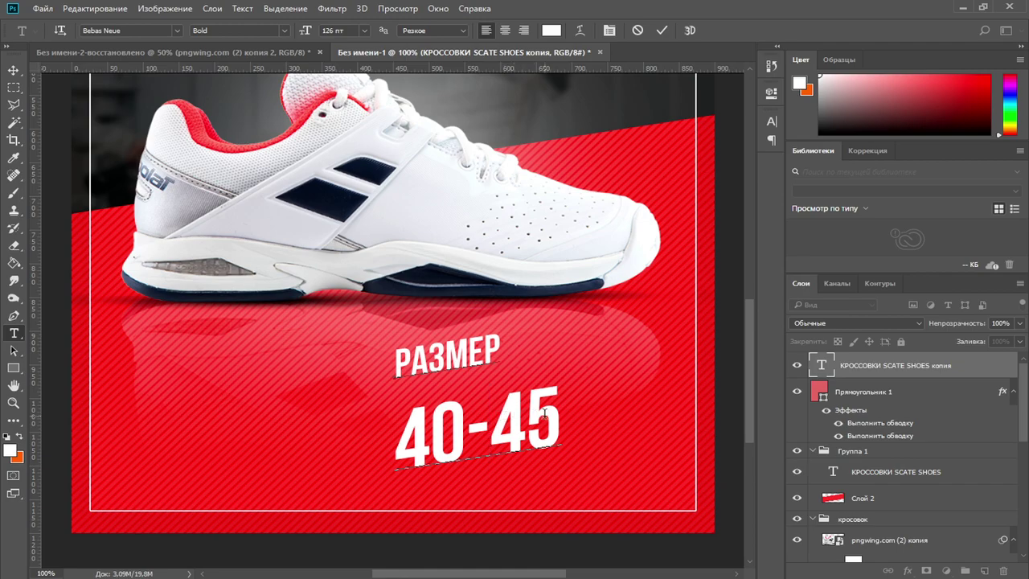
Set the font size of the "40-45" line to 109 pt
drag(557, 410, 333, 444)
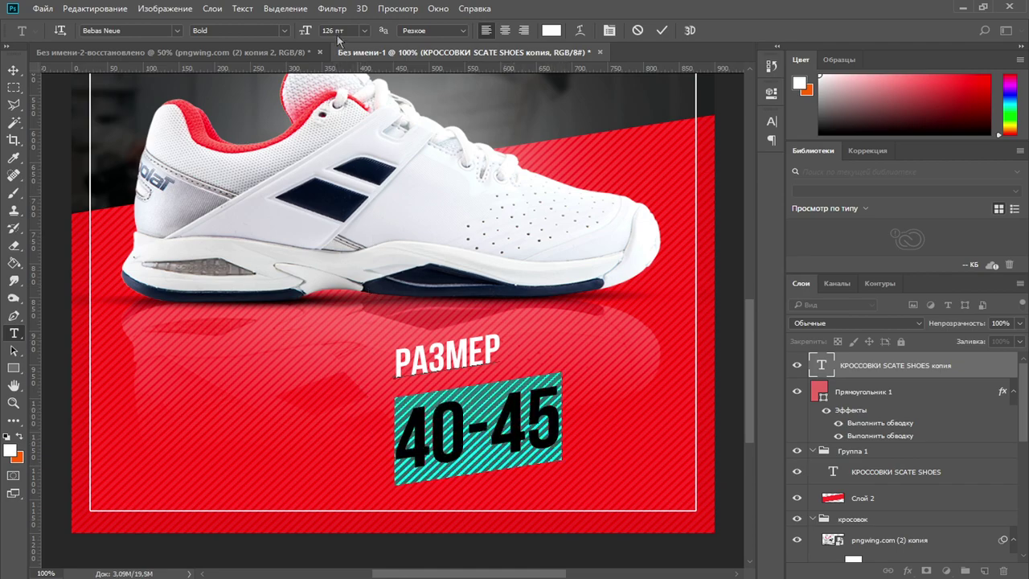
scroll(347, 29, down, 7)
scroll(347, 30, down, 1)
scroll(346, 29, up, 9)
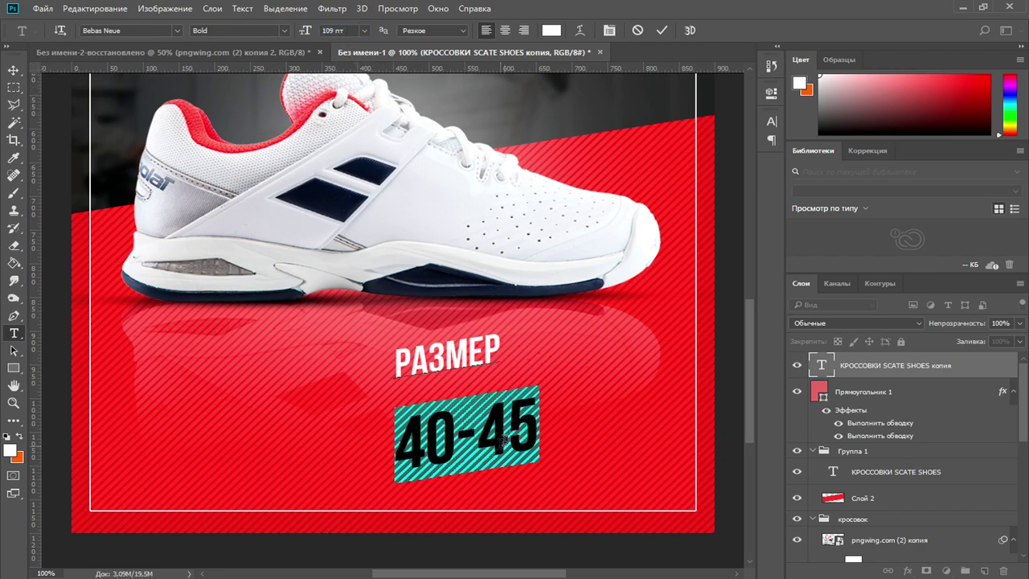
Tighten the leading of the "40-45" line so it sits directly beneath "РАЗМЕР"
click(769, 121)
mouse_move(689, 157)
mouse_down()
mouse_move(671, 164)
mouse_move(693, 161)
mouse_up()
click(730, 118)
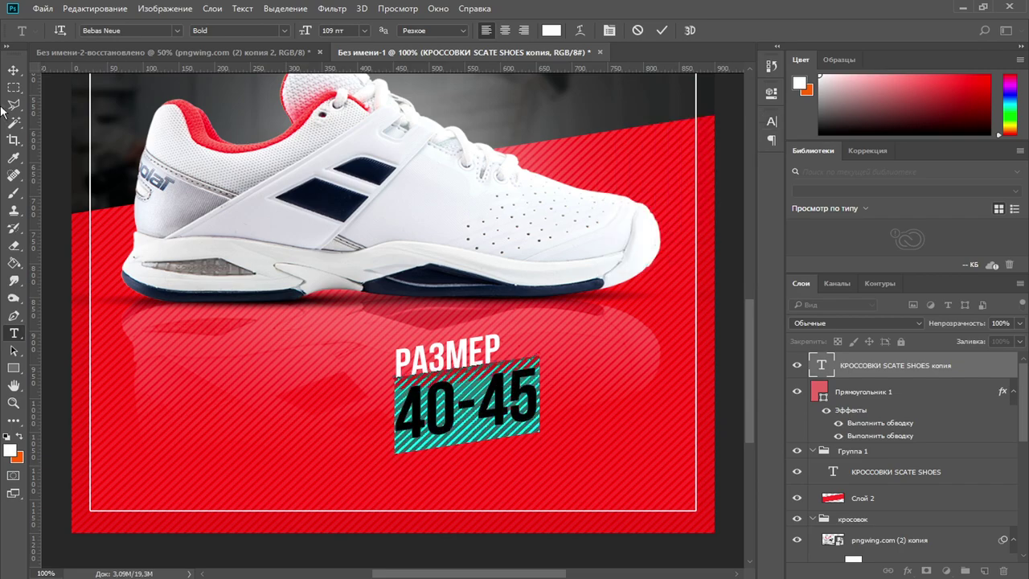
Position the size caption on the left half of the red base and place a duplicate of it on the right half
click(13, 69)
drag(513, 416, 567, 444)
scroll(337, 434, down, 2)
scroll(340, 438, up, 2)
Replace "РАЗМЕР" in the duplicated caption with "РАСЦВЕТКИ"
click(16, 334)
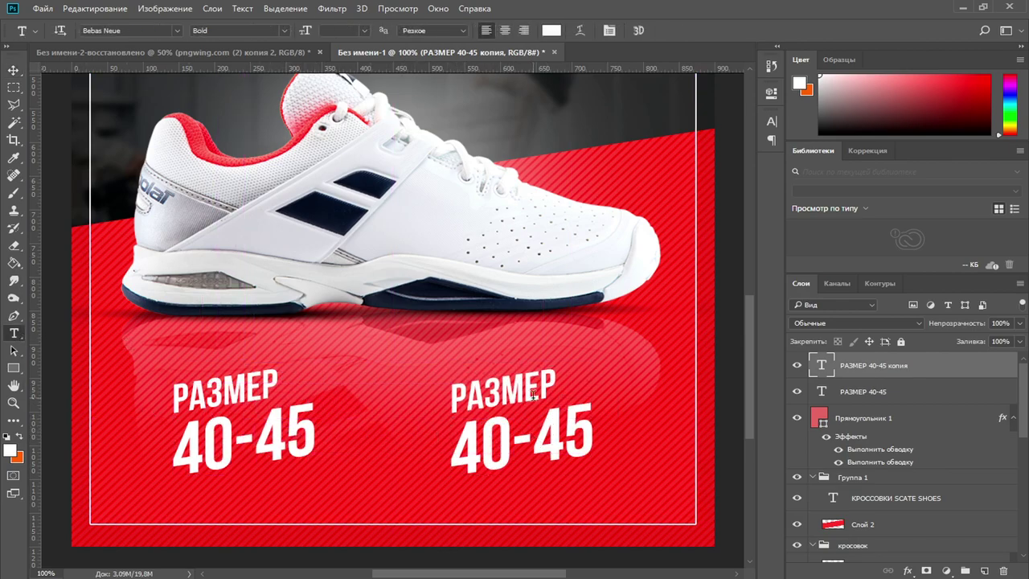
double_click(506, 379)
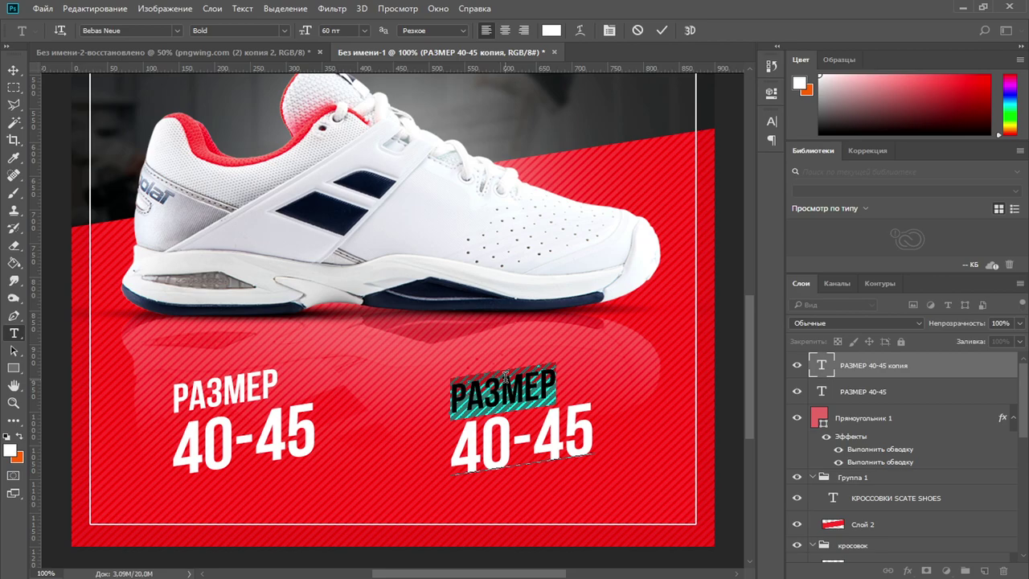
text(РАСЦЕТКИ)
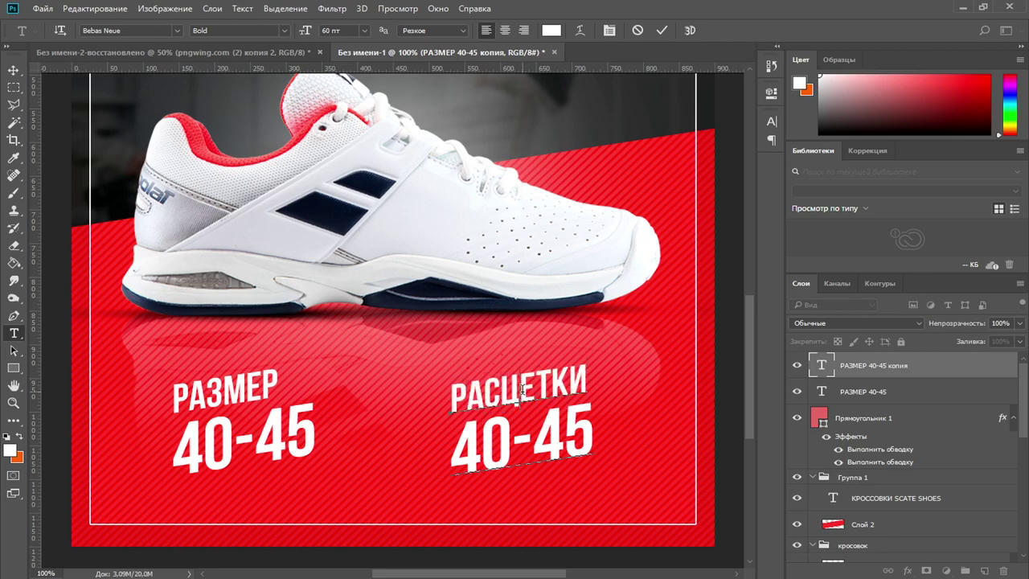
text(В)
Check the caption wording in the reference poster and replace "40-45" in the colour caption with "4 ВИДА"
click(190, 53)
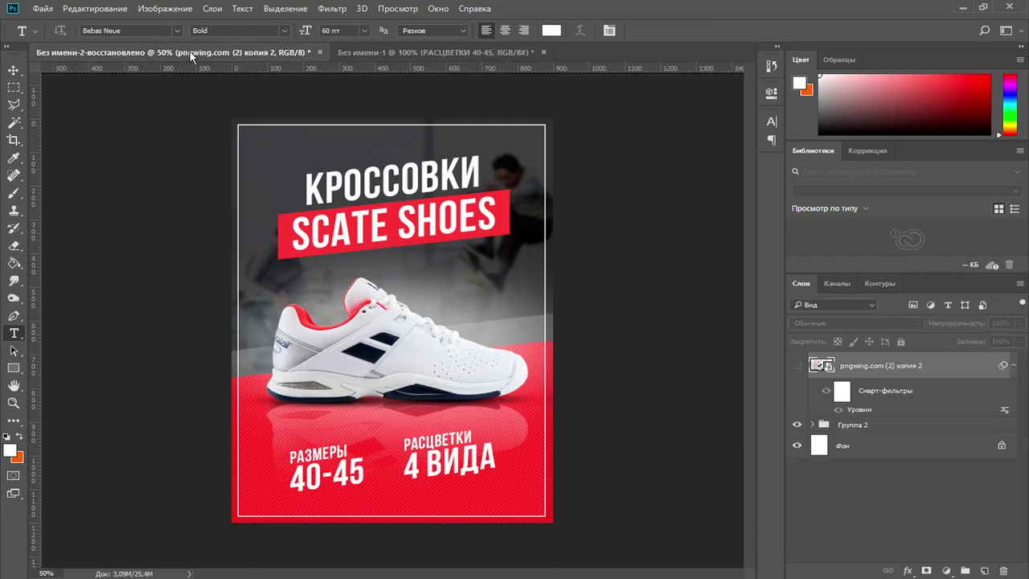
click(397, 52)
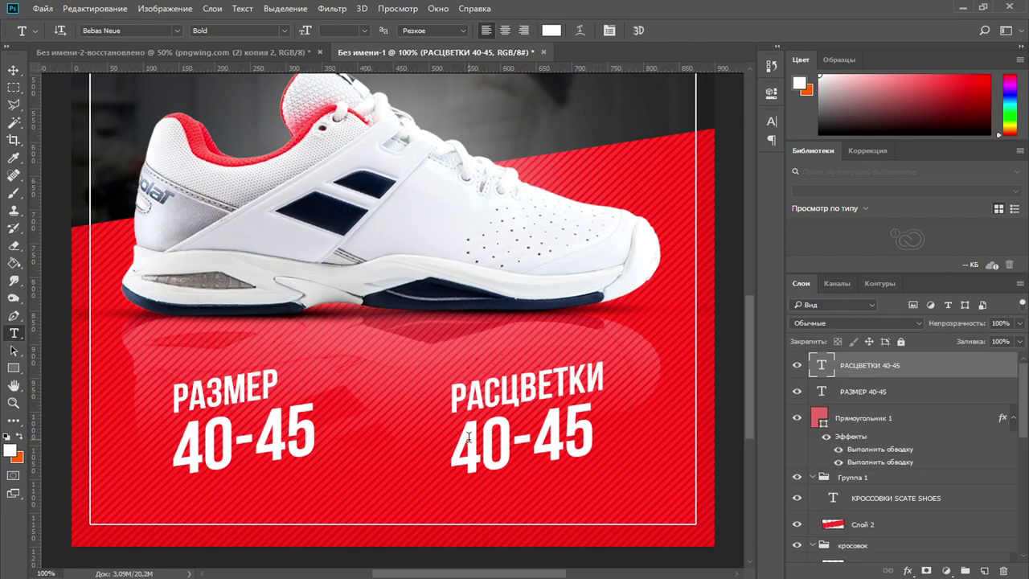
drag(448, 442, 689, 416)
text(4)
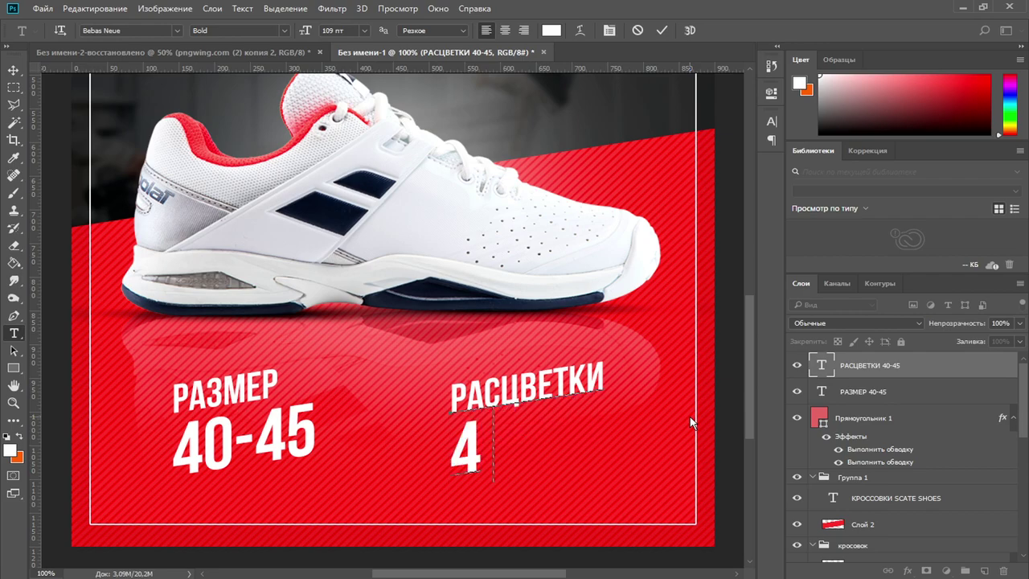
text( ВИДА)
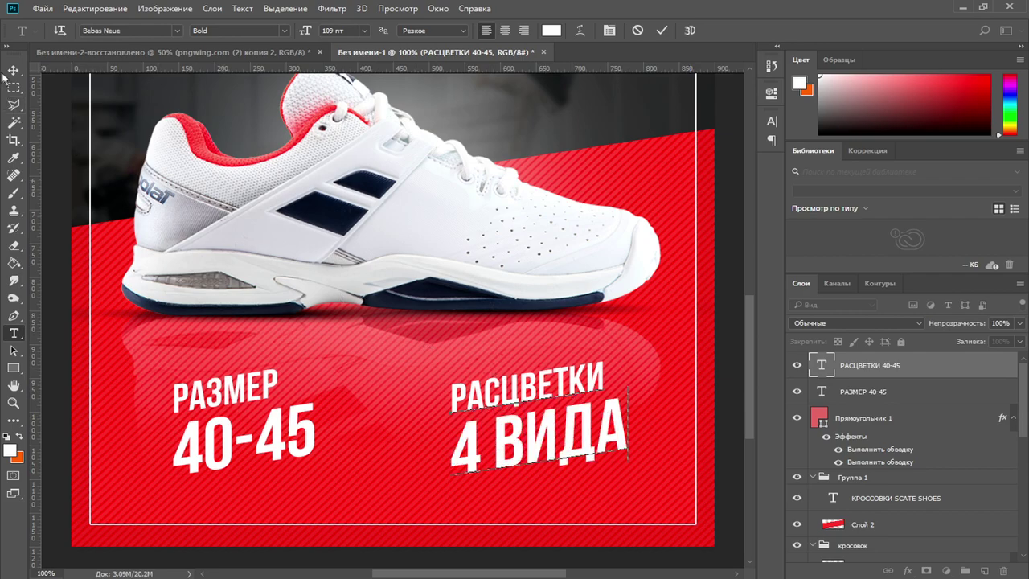
Nudge the colour caption left, closer to the size caption
click(14, 70)
key(Left)
key(Left)
key(Left)
key(Left)
key(Left)
key(Left)
key(Left)
key(Left)
key(Left)
key(Left)
key(Left)
key(Left)
key(Left)
key(Left)
key(Left)
key(Left)
key(Left)
key(Left)
key(Left)
key(Left)
Select the size and colour captions together and shift them right to centre the pair beneath the sneaker
ctrl+click(881, 401)
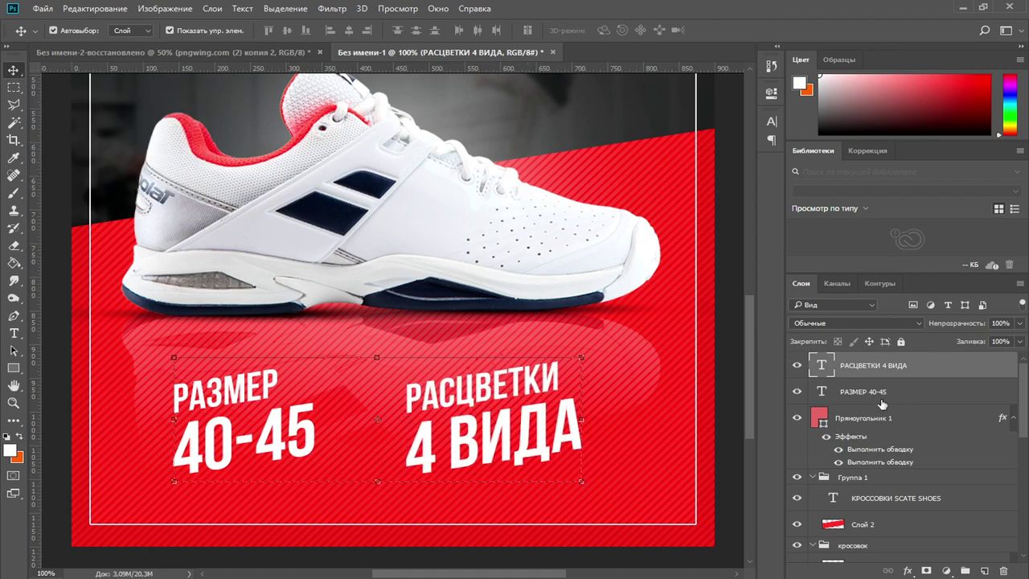
mouse_move(506, 431)
mouse_down()
mouse_move(554, 432)
mouse_move(520, 433)
mouse_up()
key(Right)
key(Right)
key(Right)
key(Right)
key(Right)
key(Right)
key(Right)
key(Right)
key(Right)
key(Right)
key(Right)
key(Right)
View the whole poster and compare its layout with the reference poster in the other document
key(l)
scroll(248, 325, down, 2)
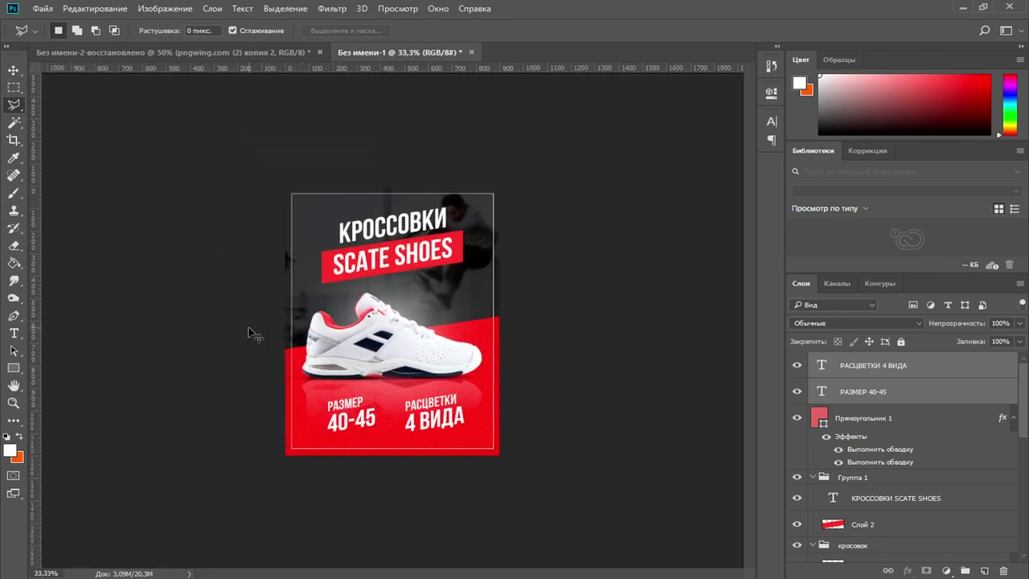
click(172, 53)
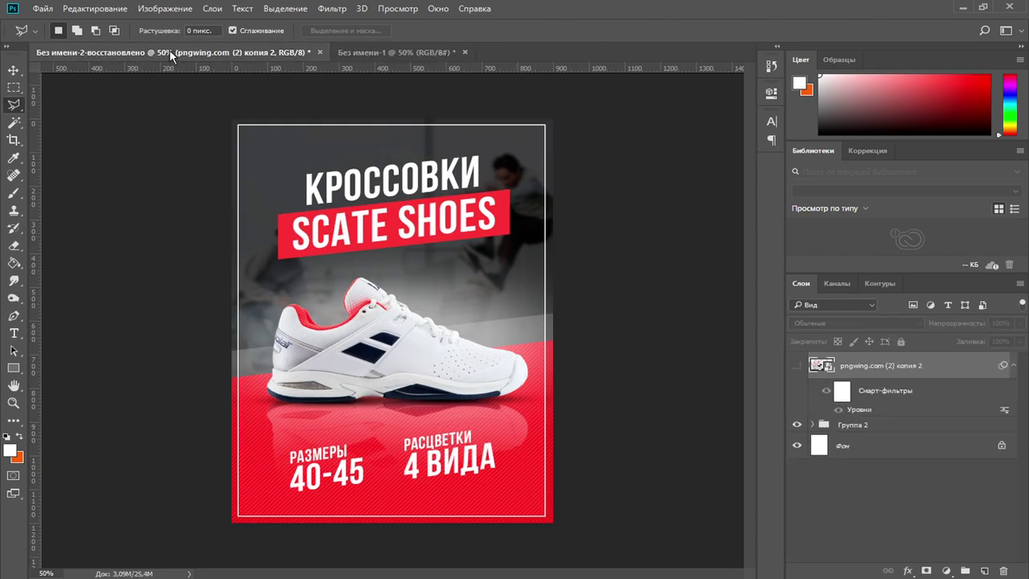
click(385, 52)
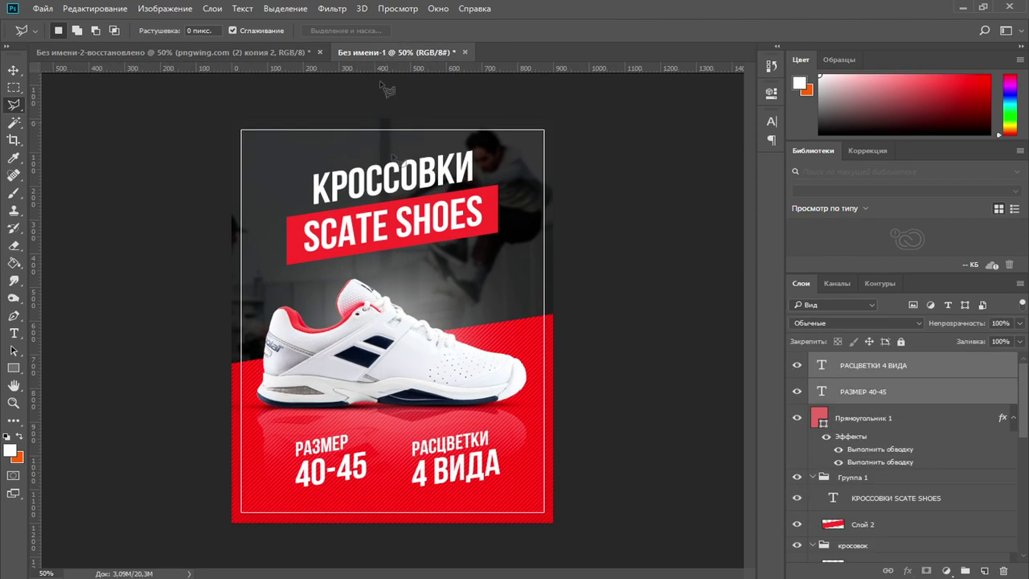